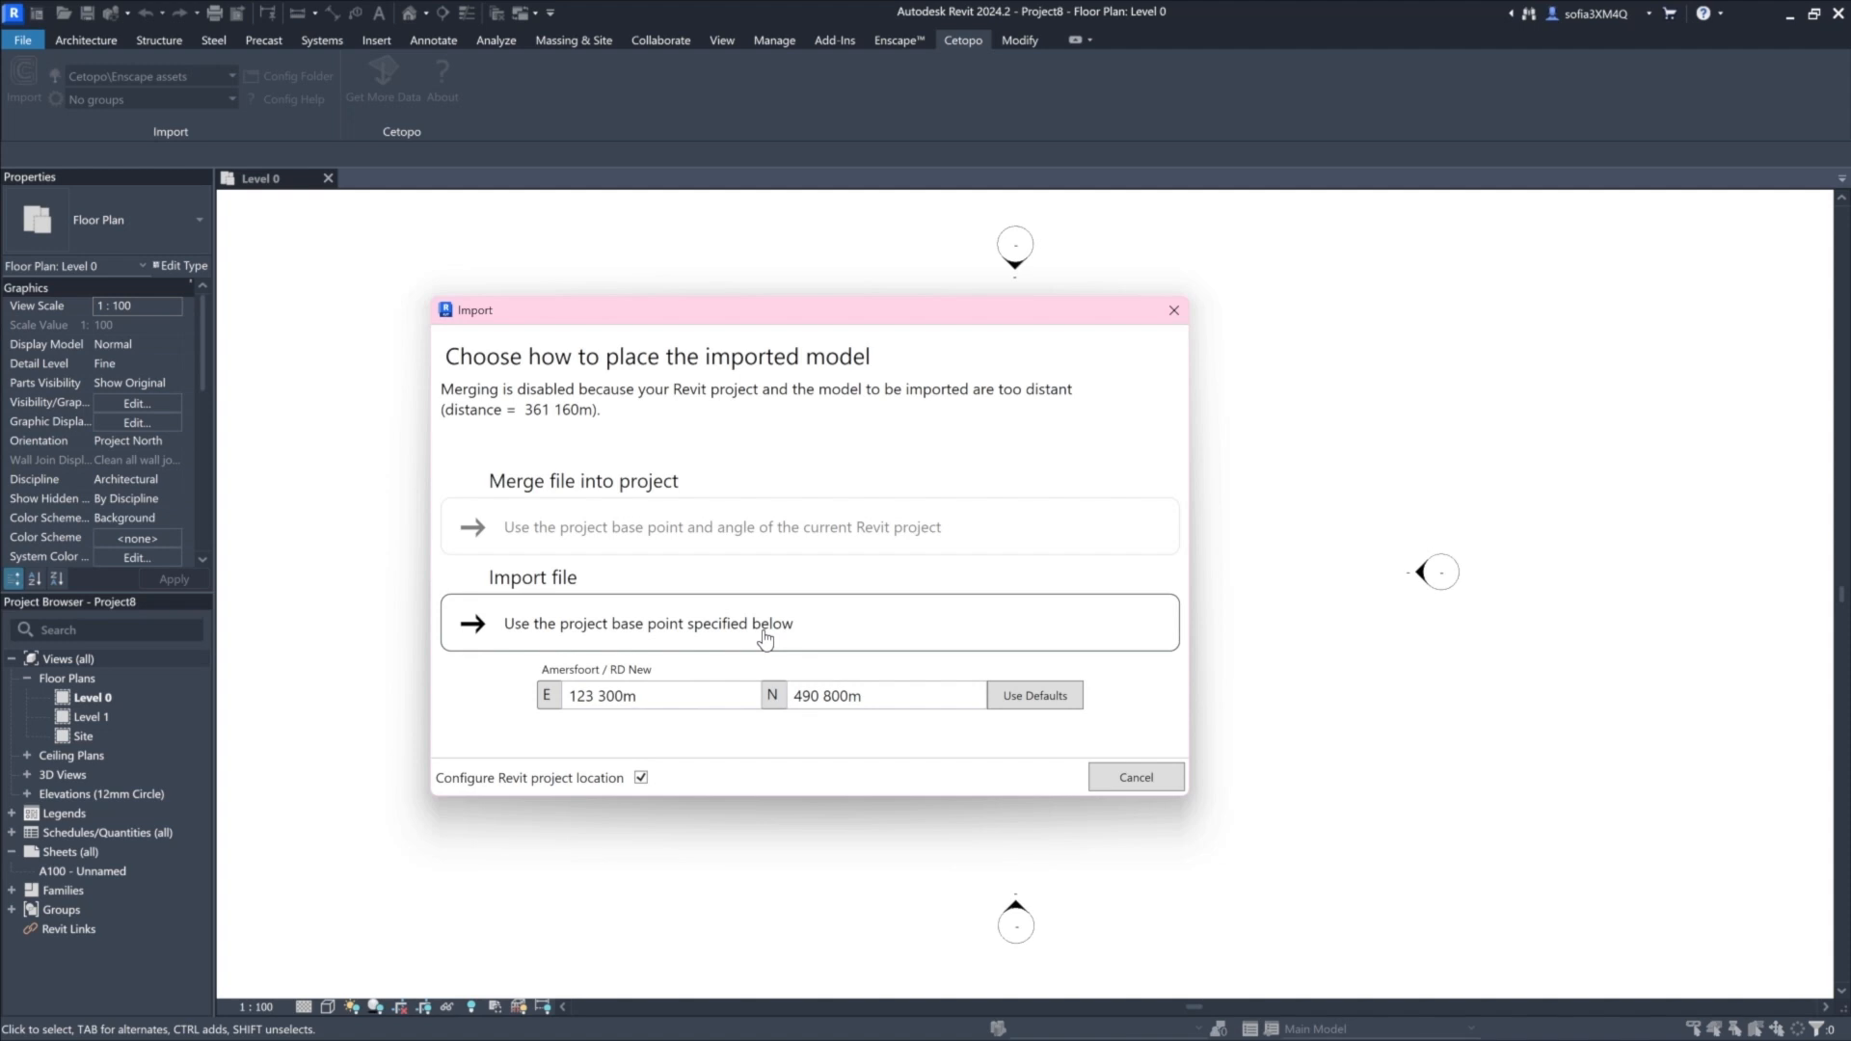
# Import topo.cxf at the specified project base point, E 123 300m and N 490 800m, and continue through the import preview.
pyautogui.click(765, 639)
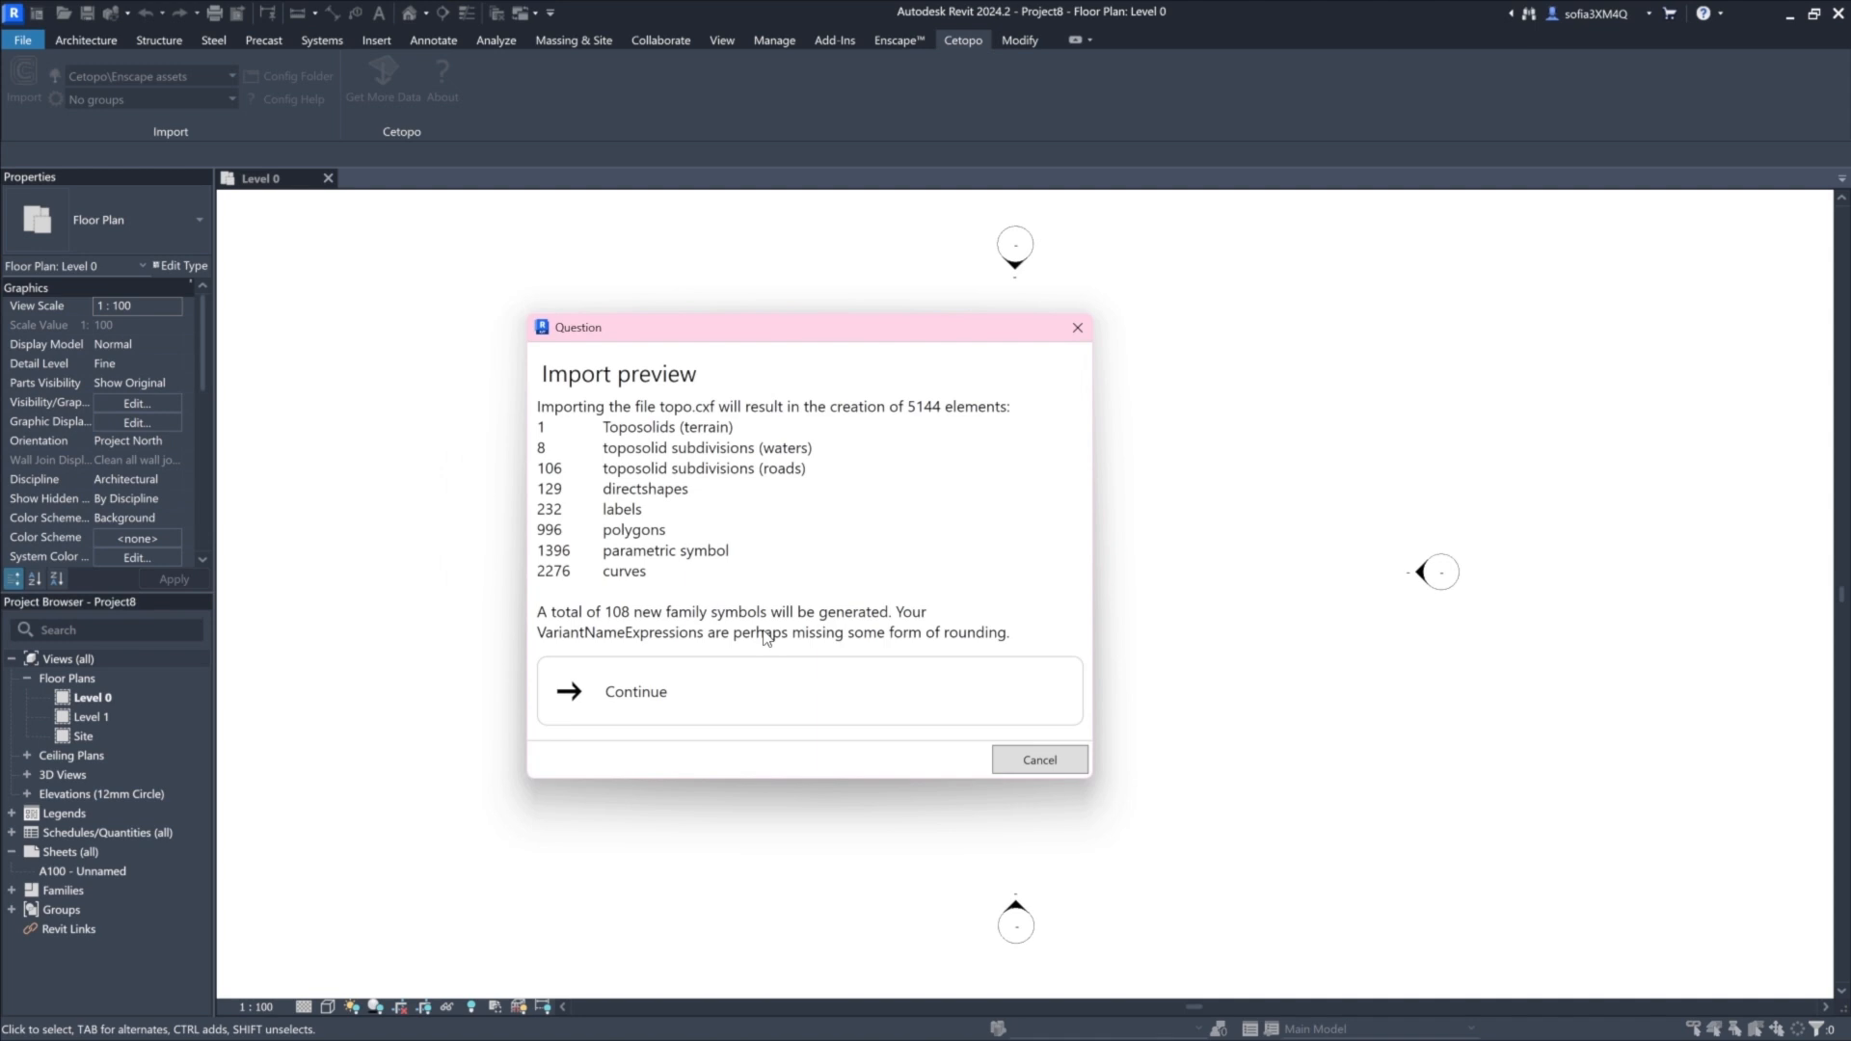
pyautogui.click(767, 674)
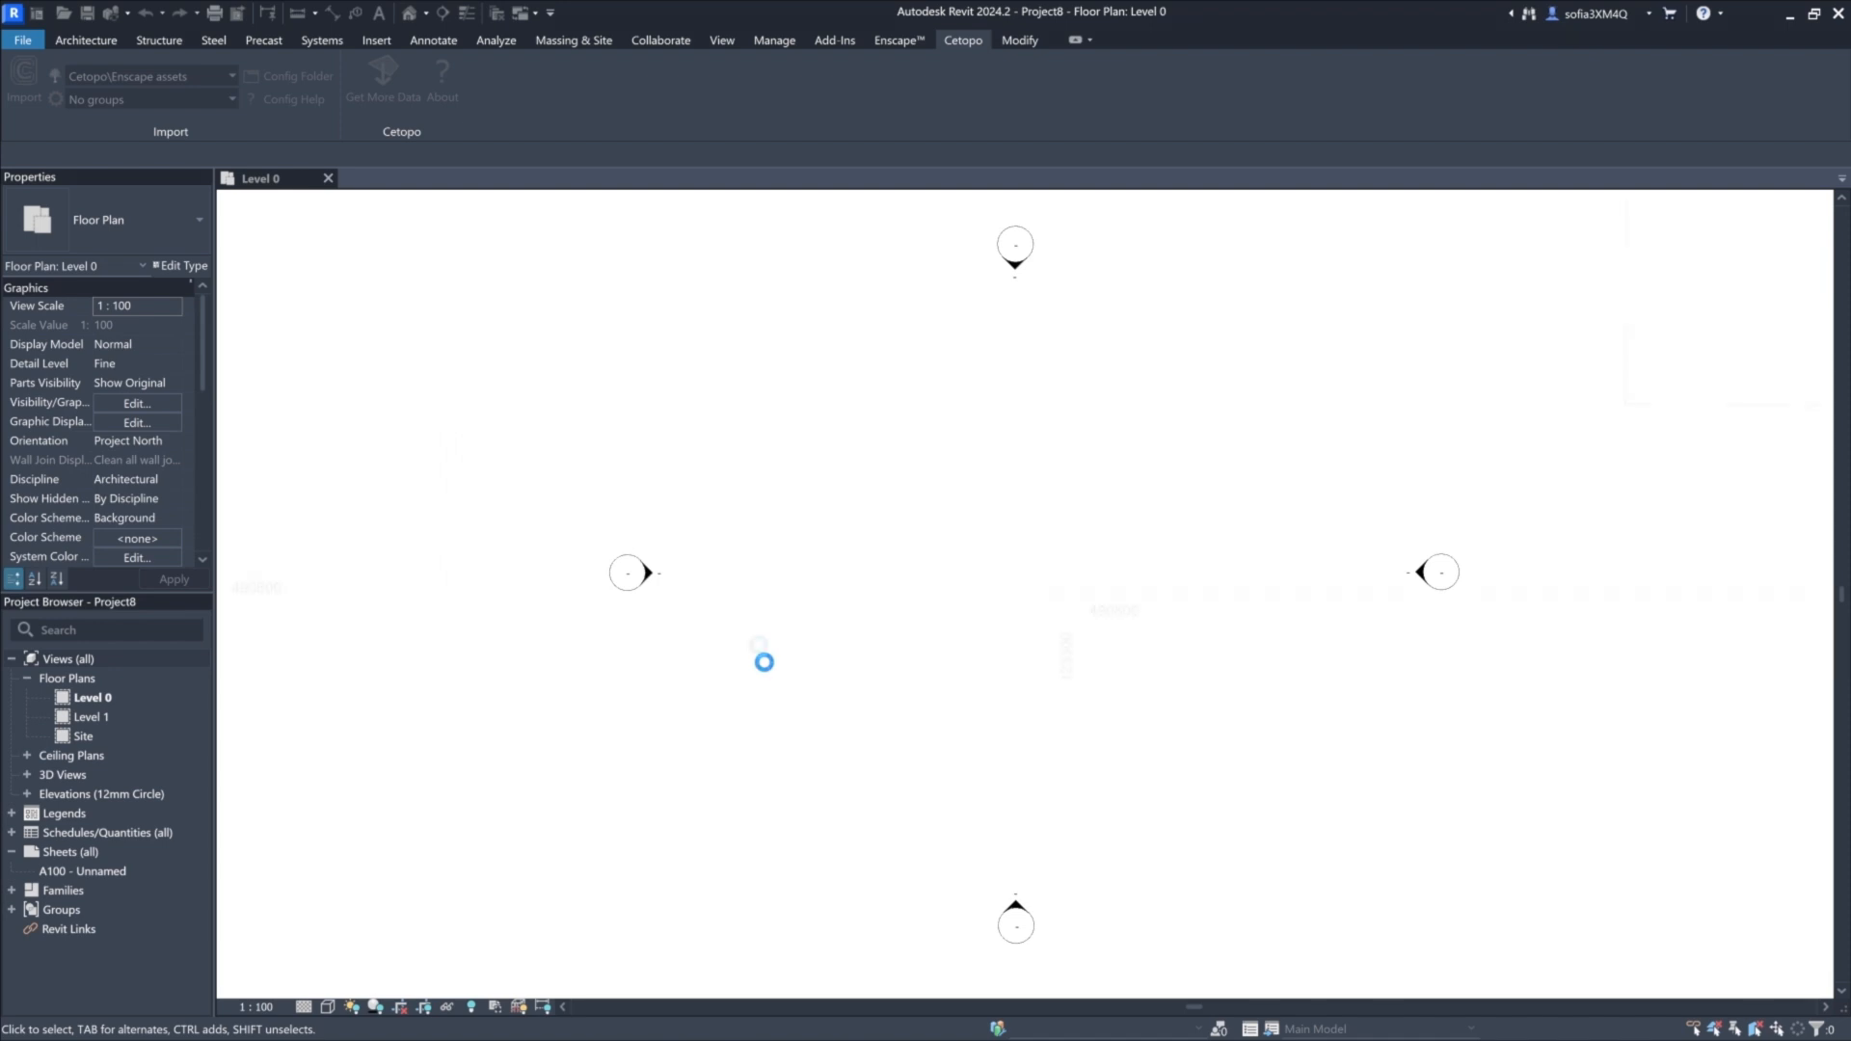
pyautogui.scroll(-5, 548, 802)
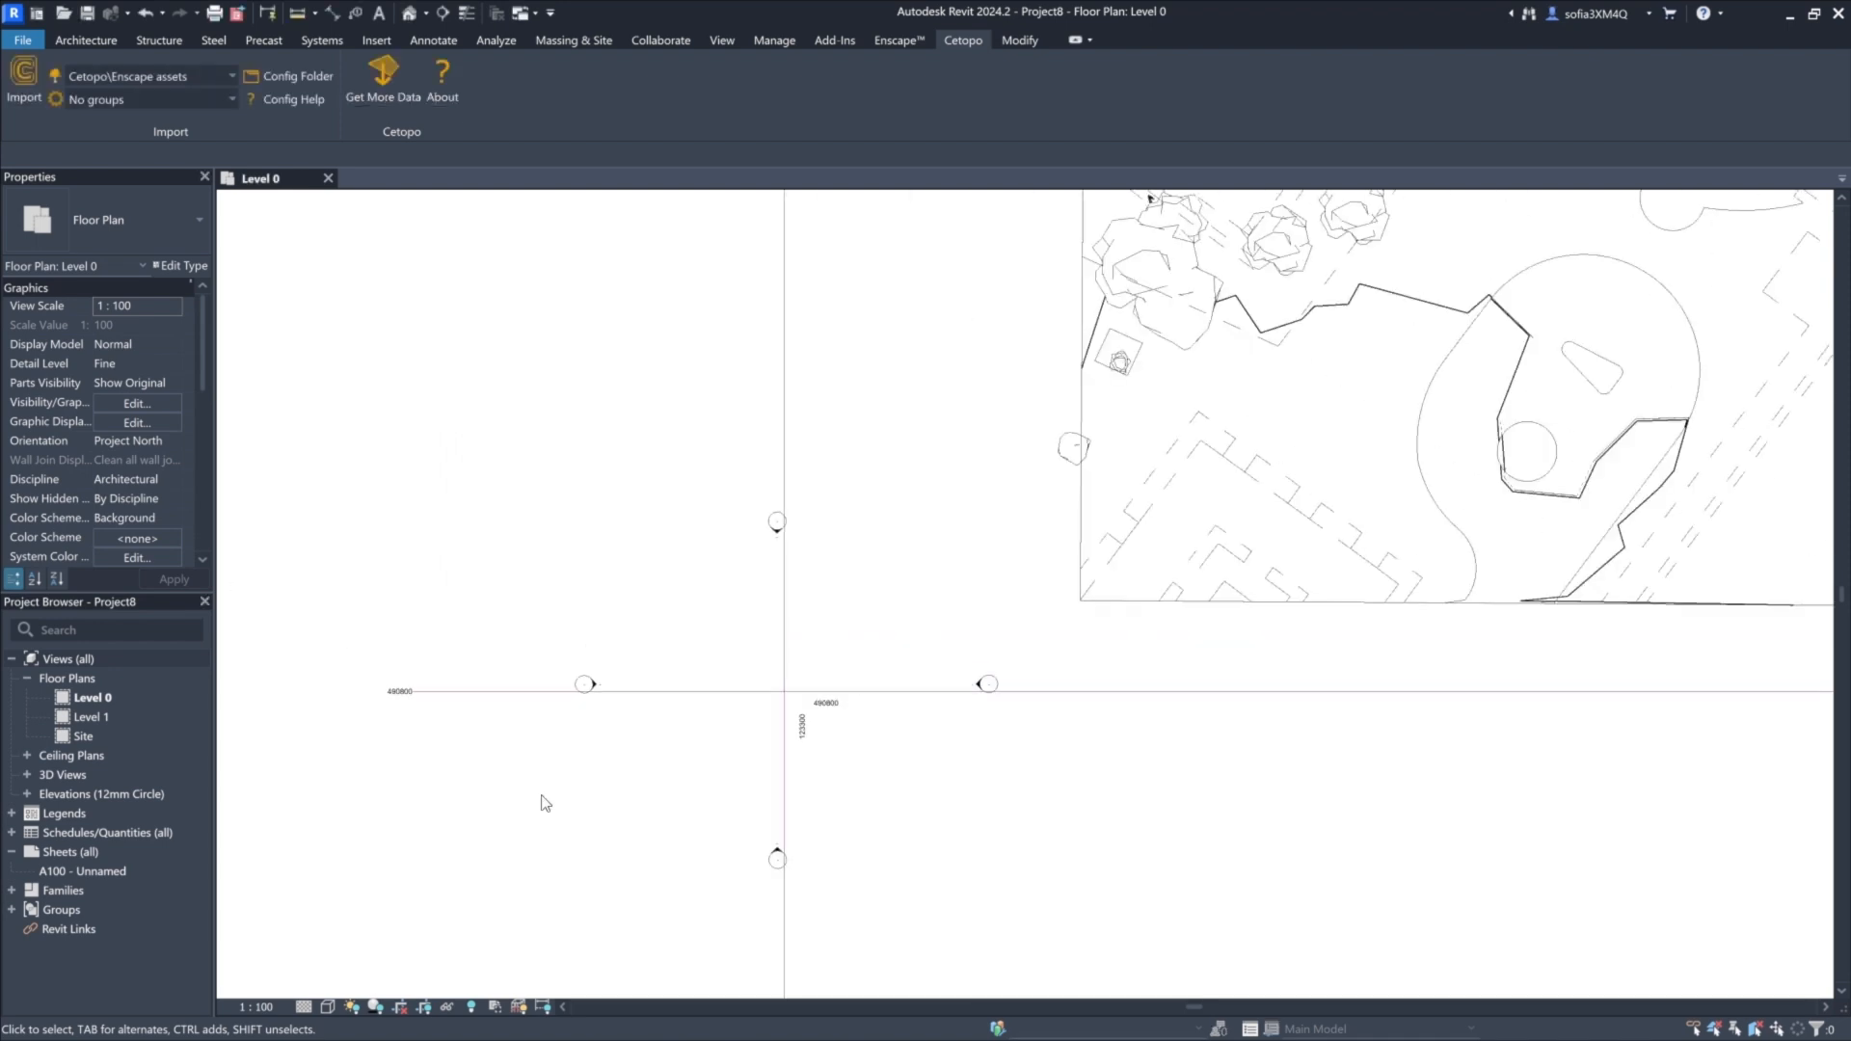
# Save the imported site as a Revit project named SITE MODEL in the 18ha folder.
pyautogui.click(34, 43)
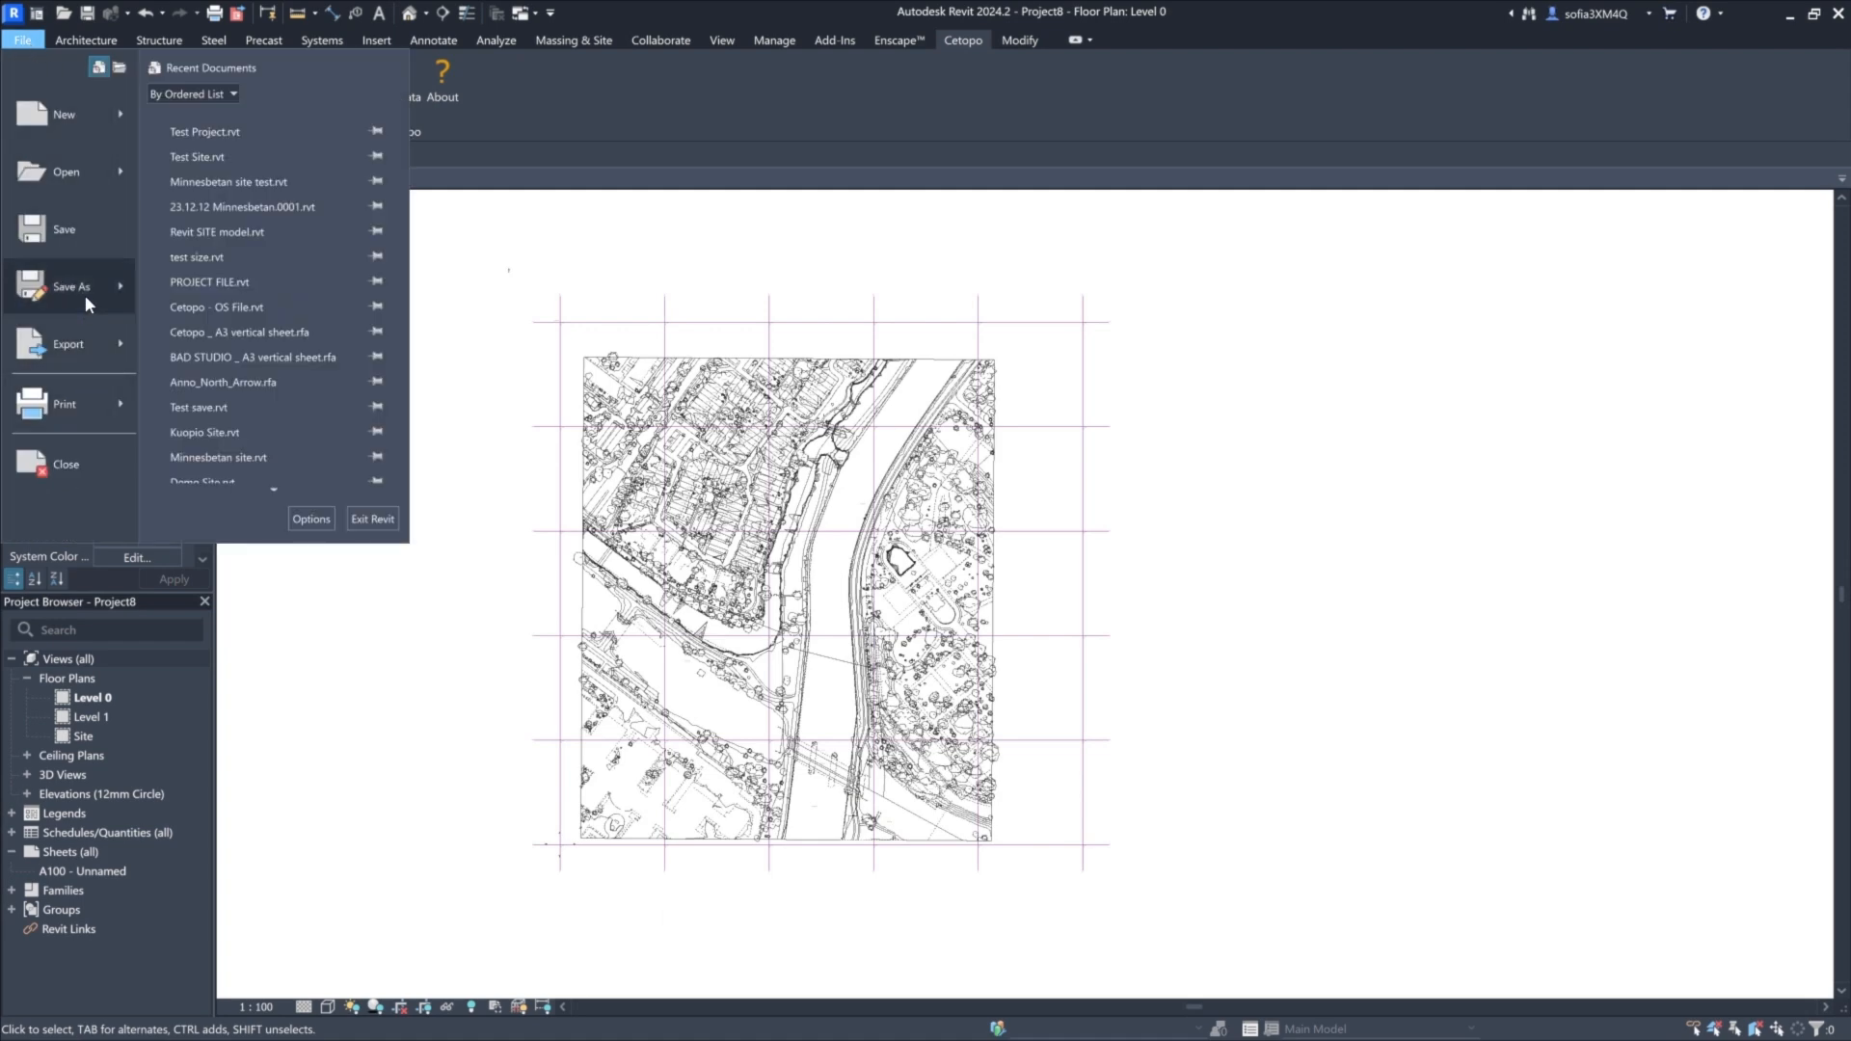
pyautogui.moveTo(85, 295)
pyautogui.click(183, 234)
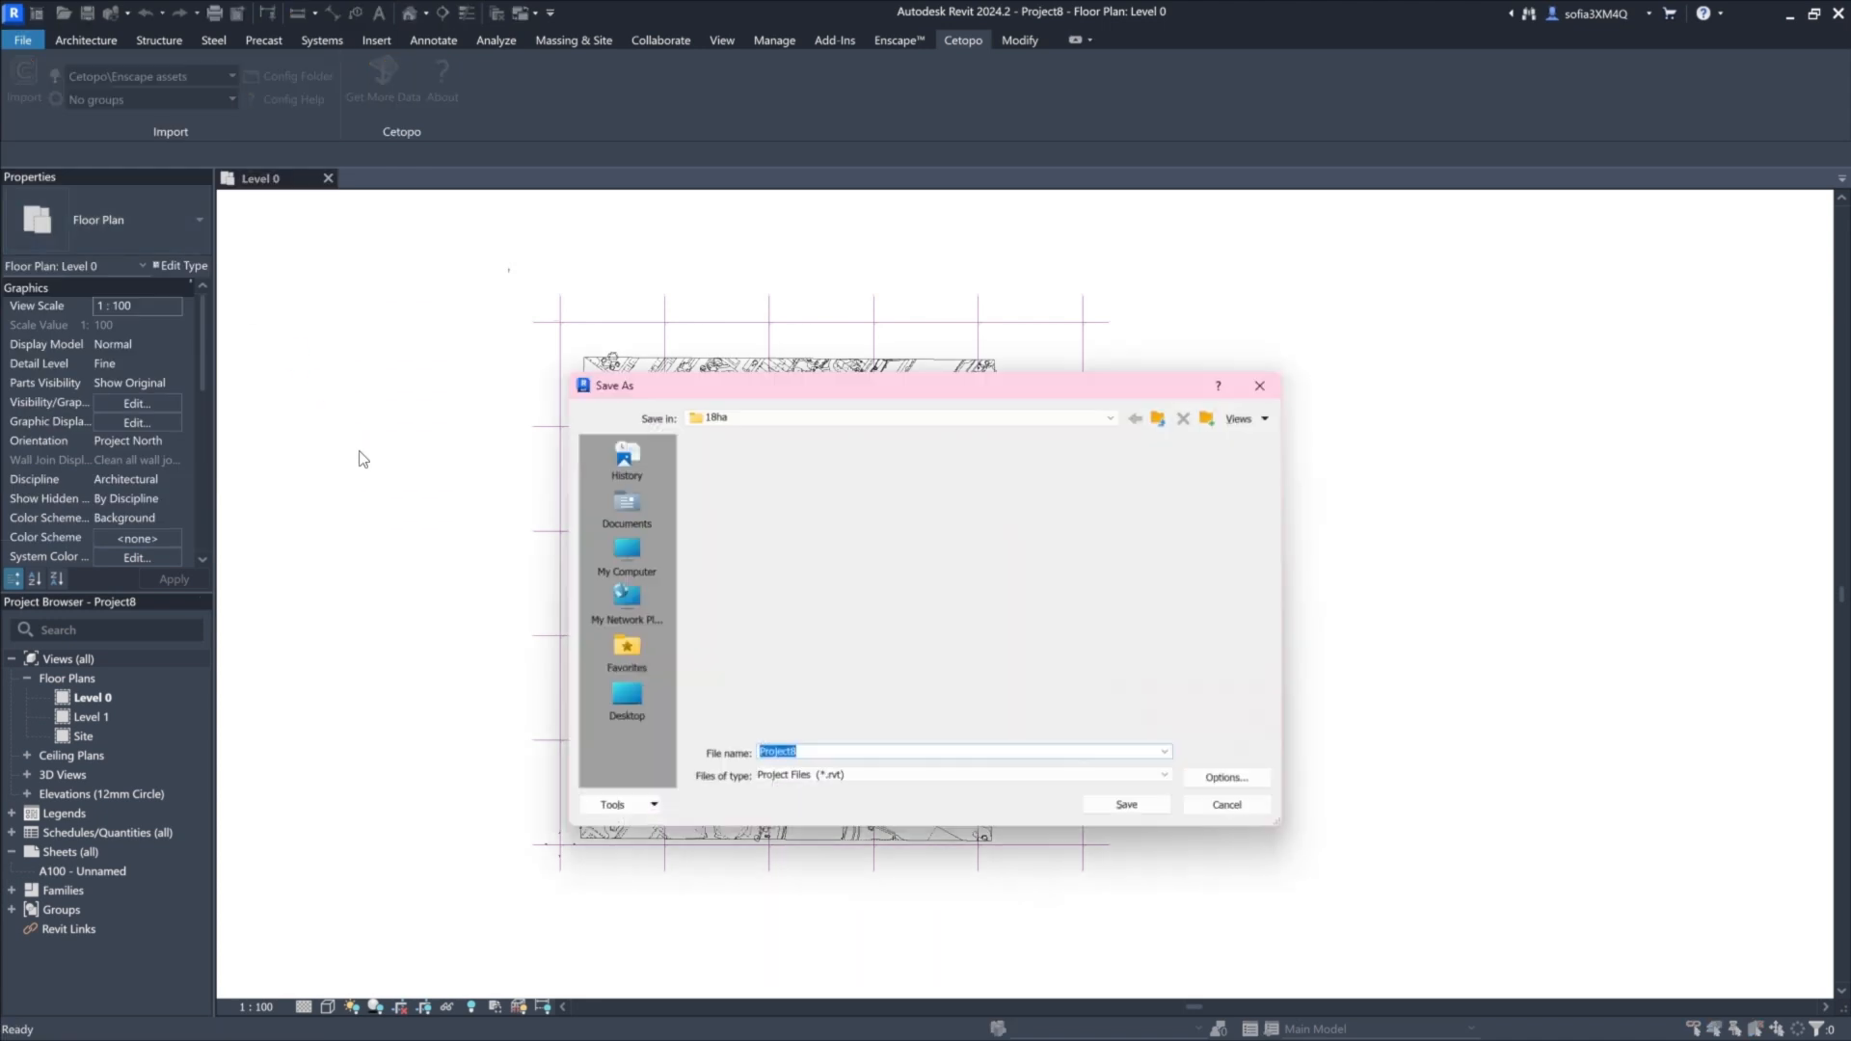
pyautogui.write('SITE')
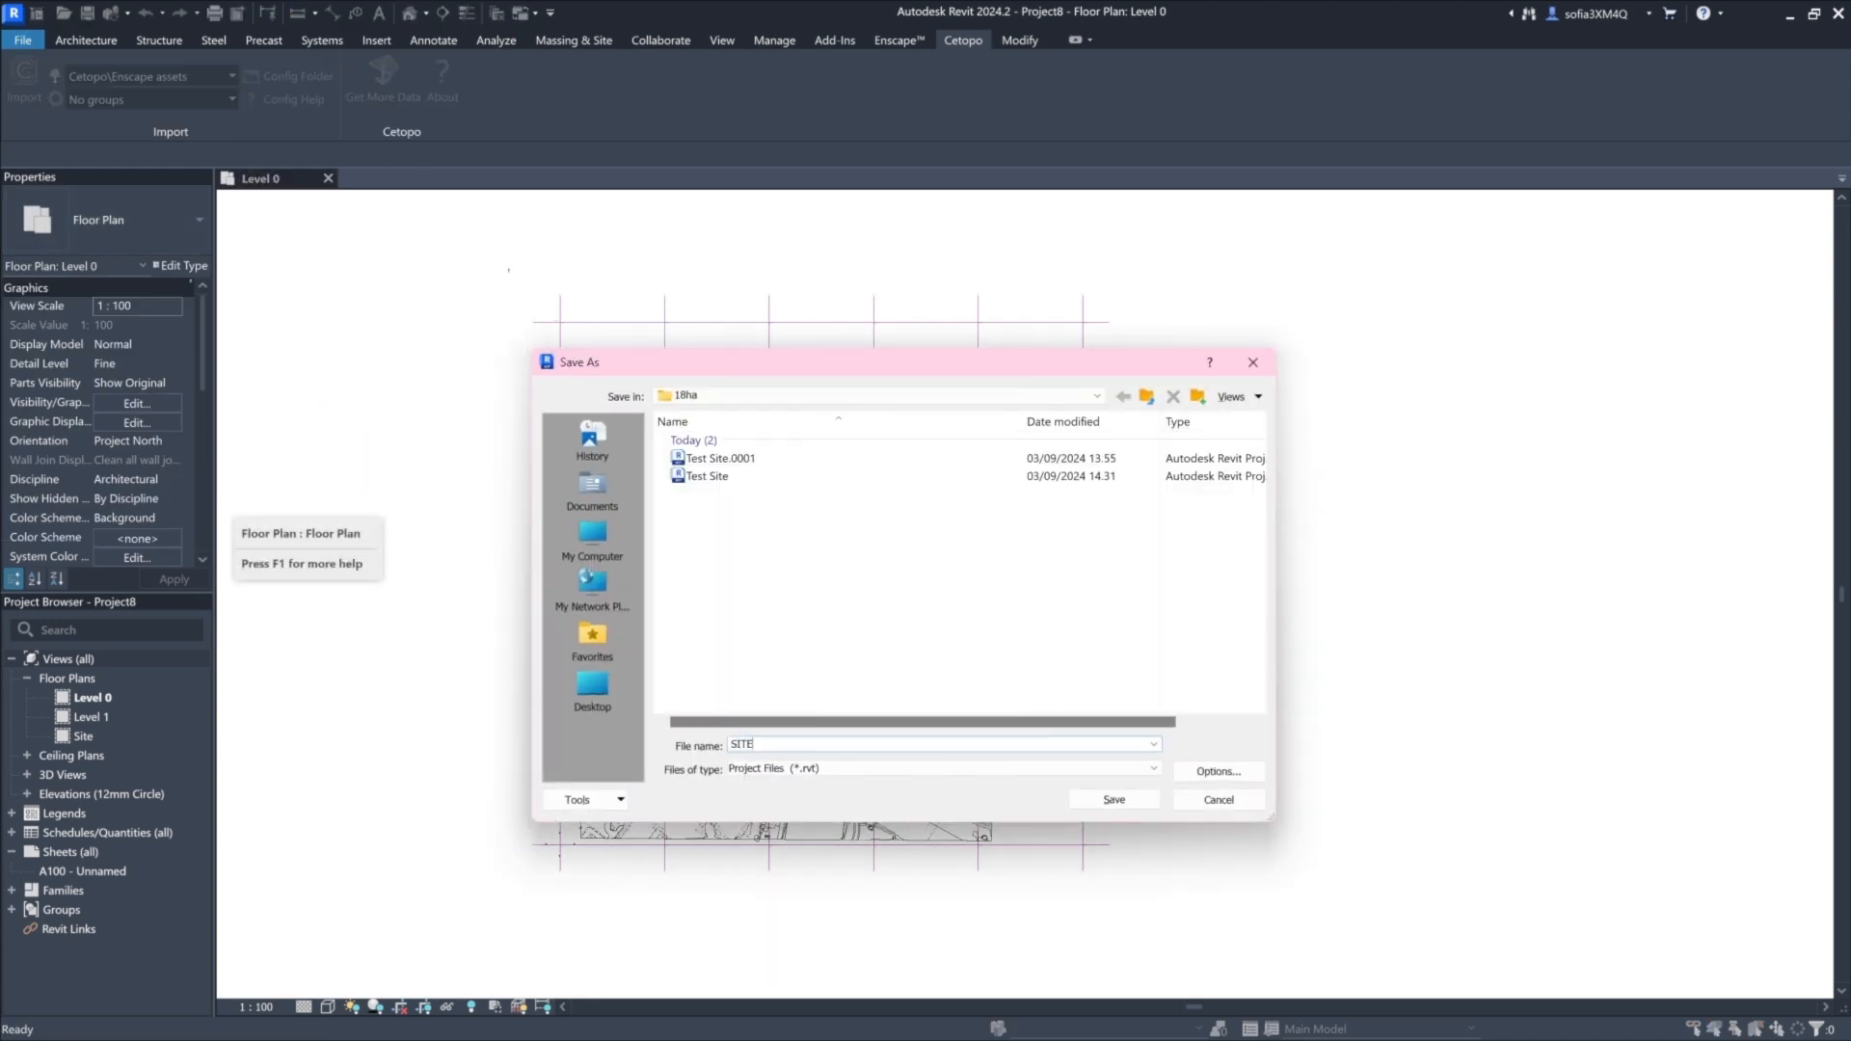
pyautogui.write(' MODEL')
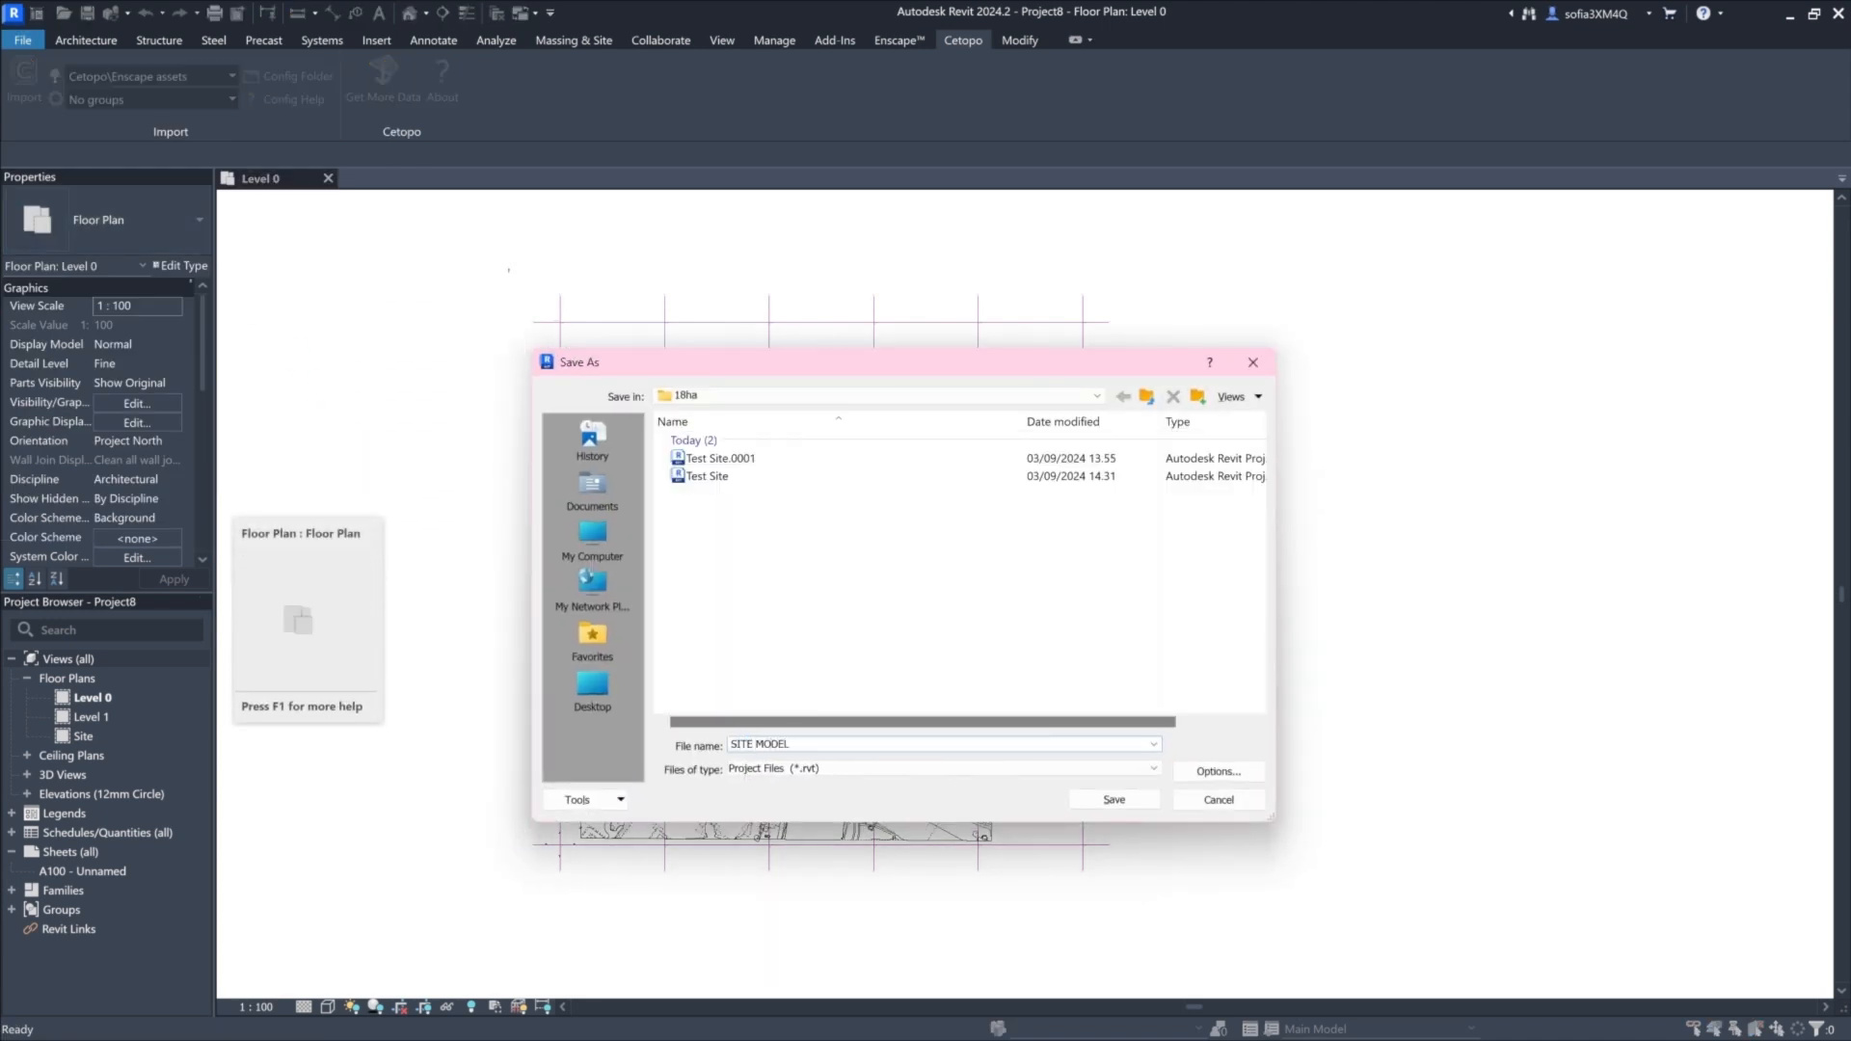
pyautogui.click(1120, 801)
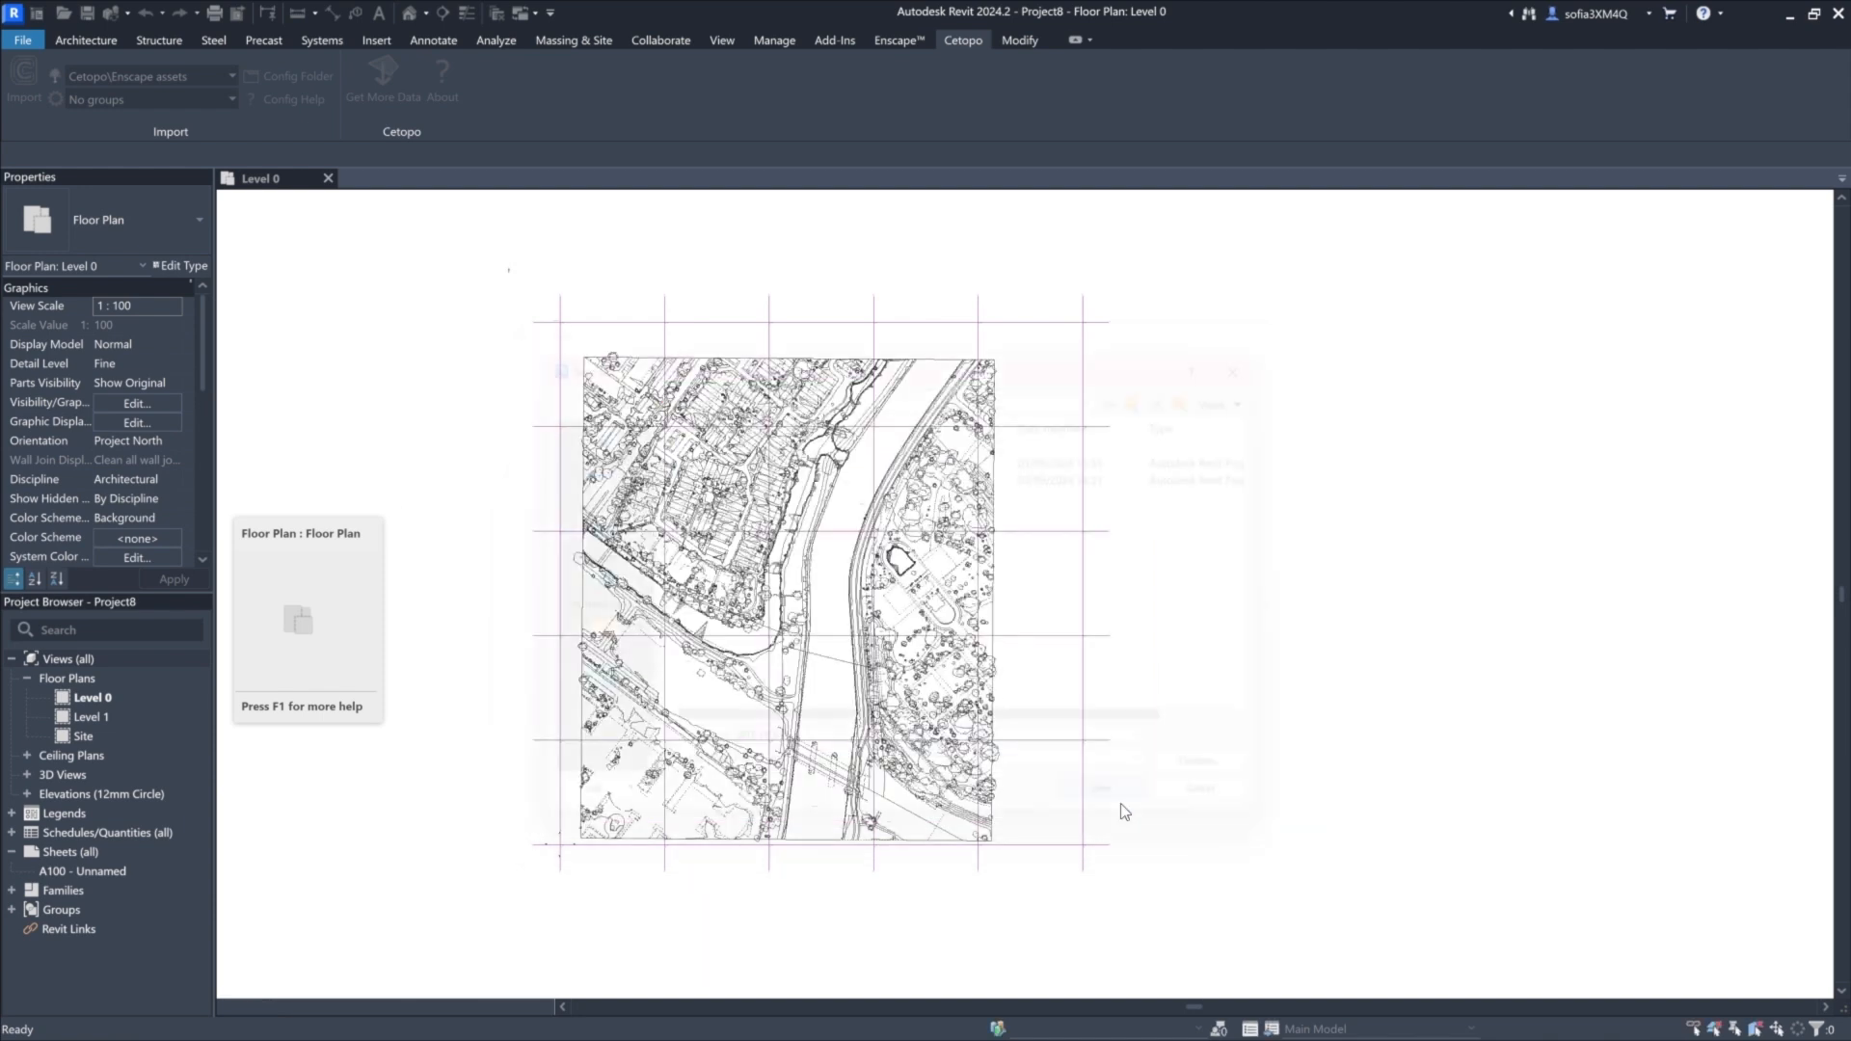
# Close the site model and open Test Project from the recent files.
pyautogui.click(329, 179)
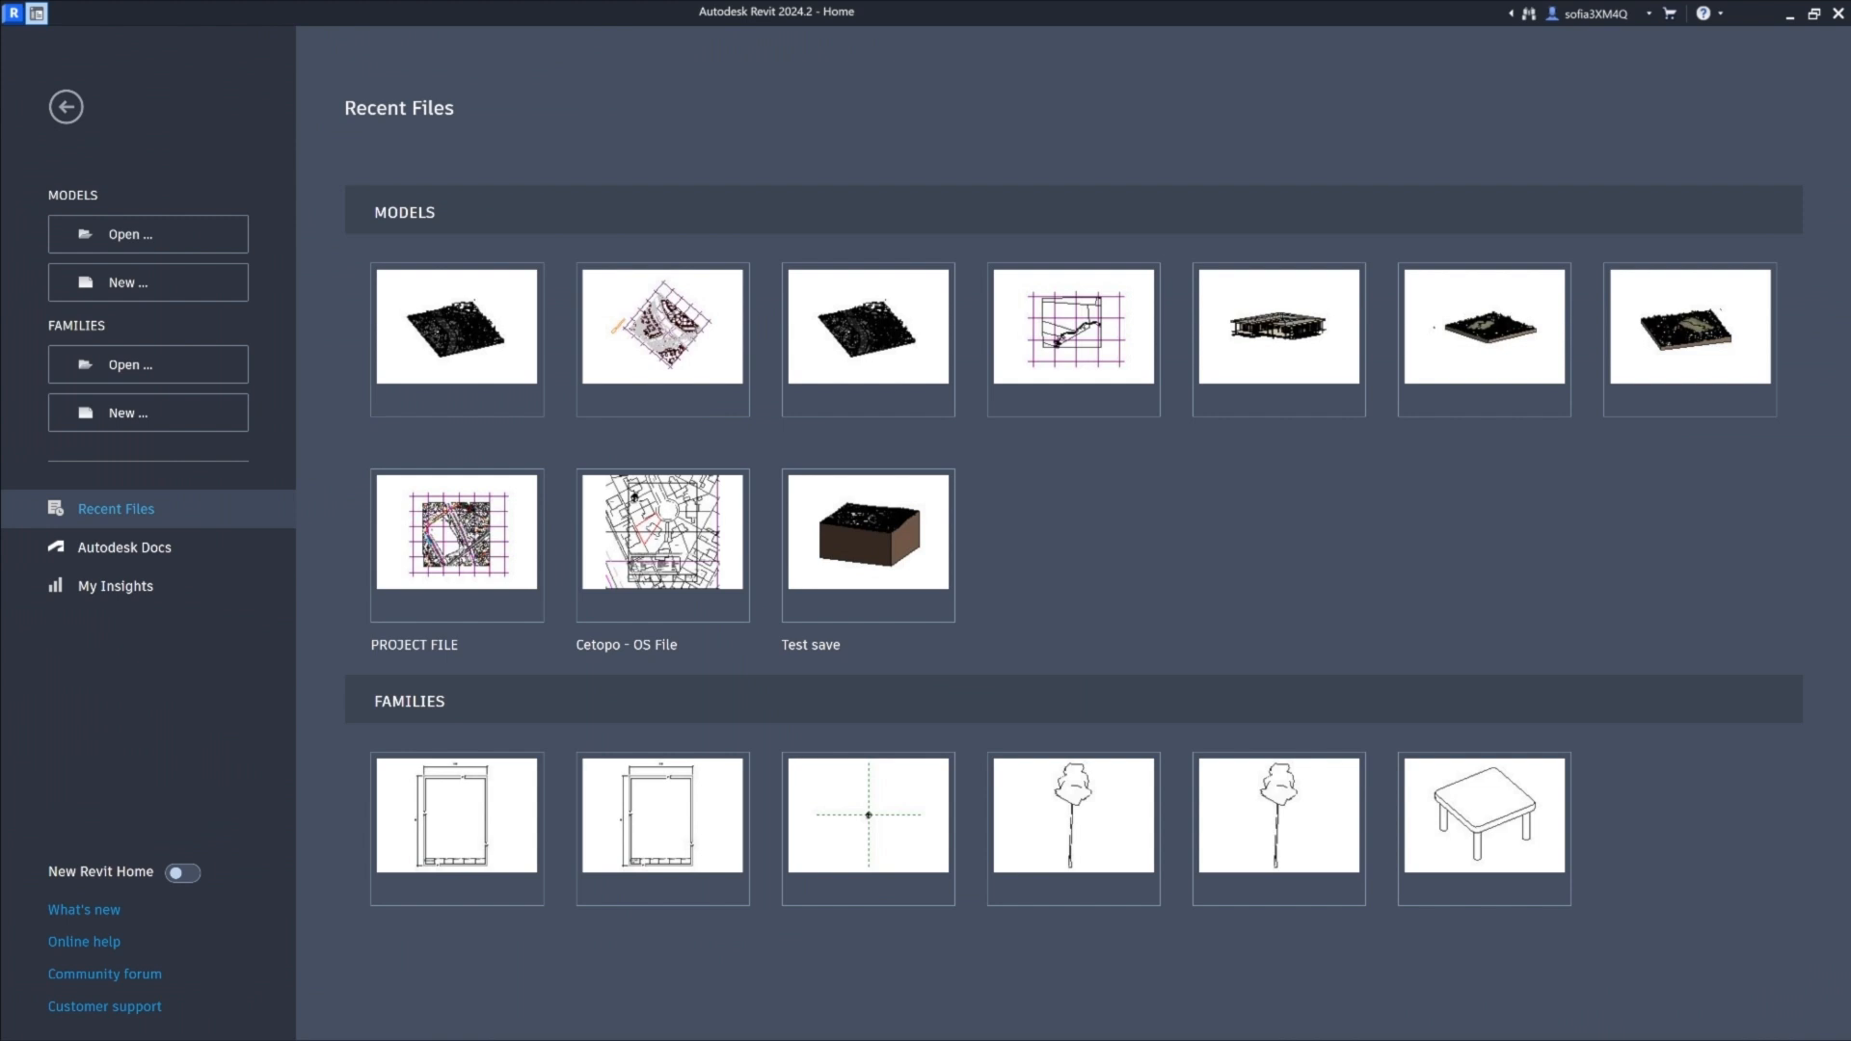
pyautogui.click(695, 376)
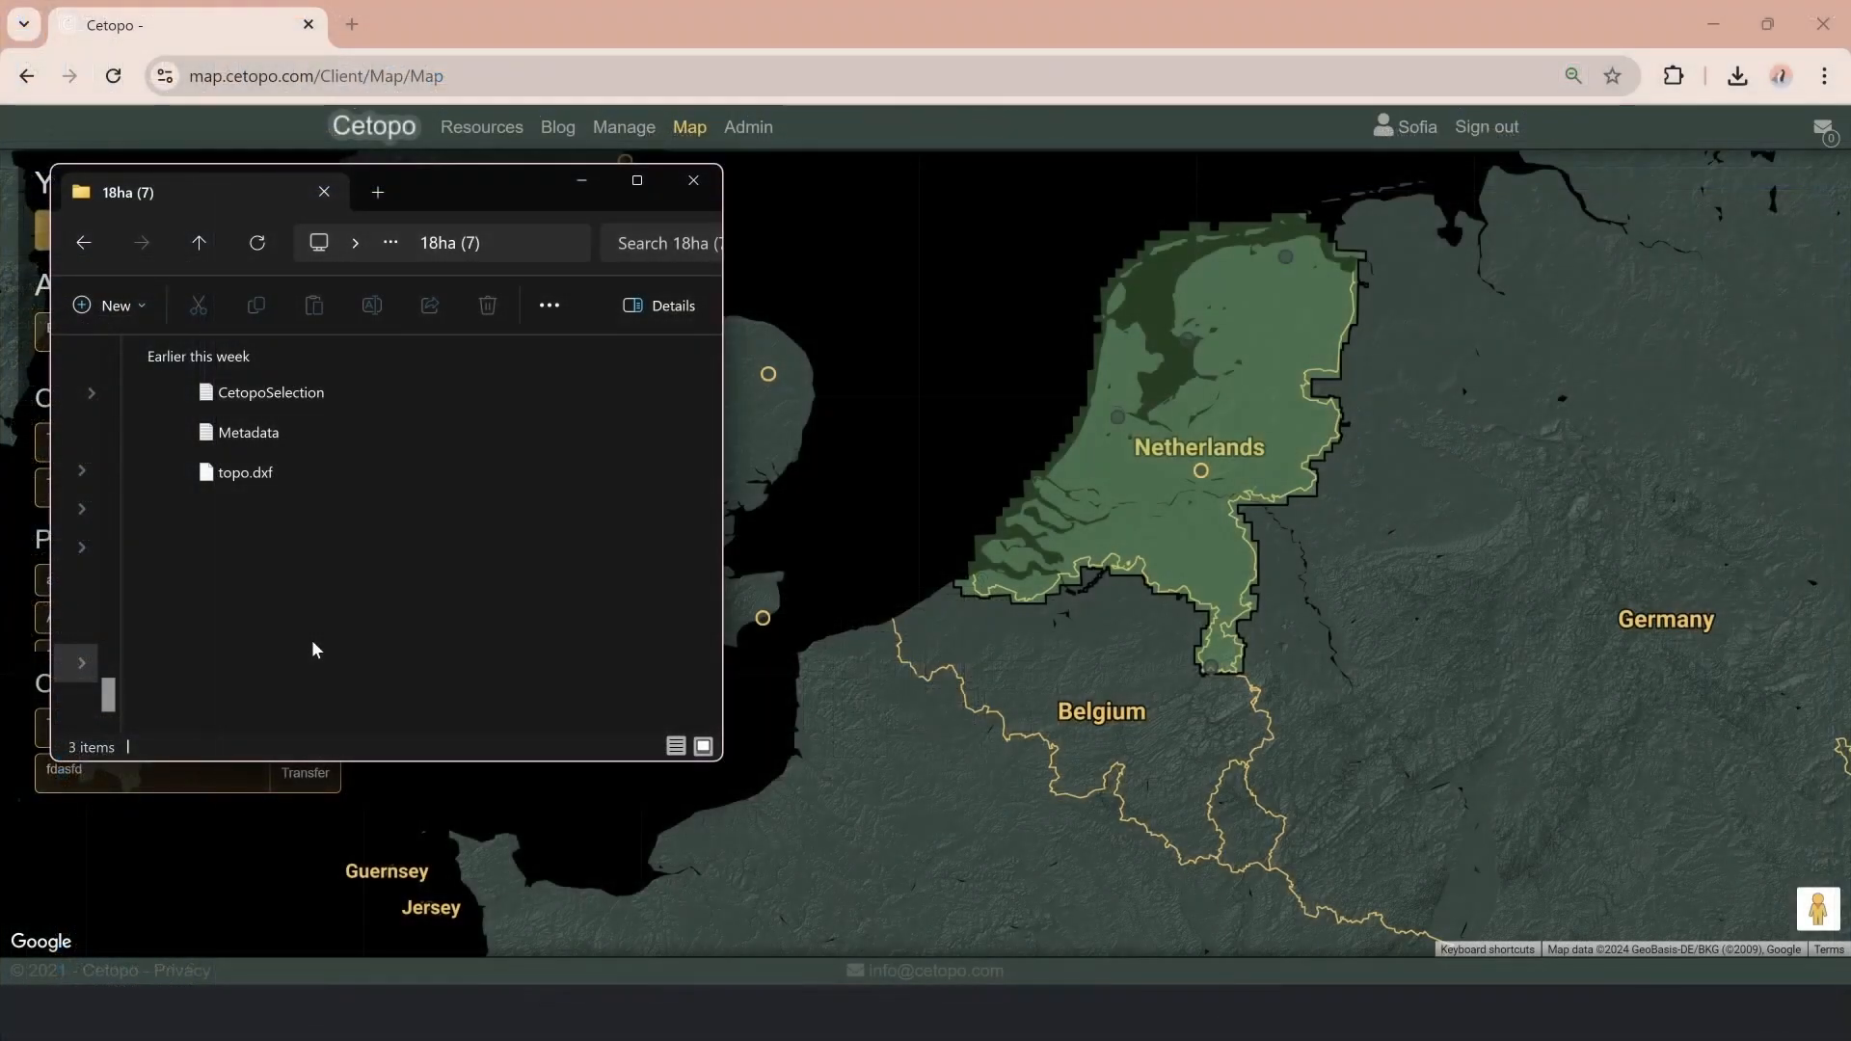
# Switch to the Cetopo web map and load the CetopoSelection file from the 18ha (7) folder onto it.
pyautogui.click(295, 403)
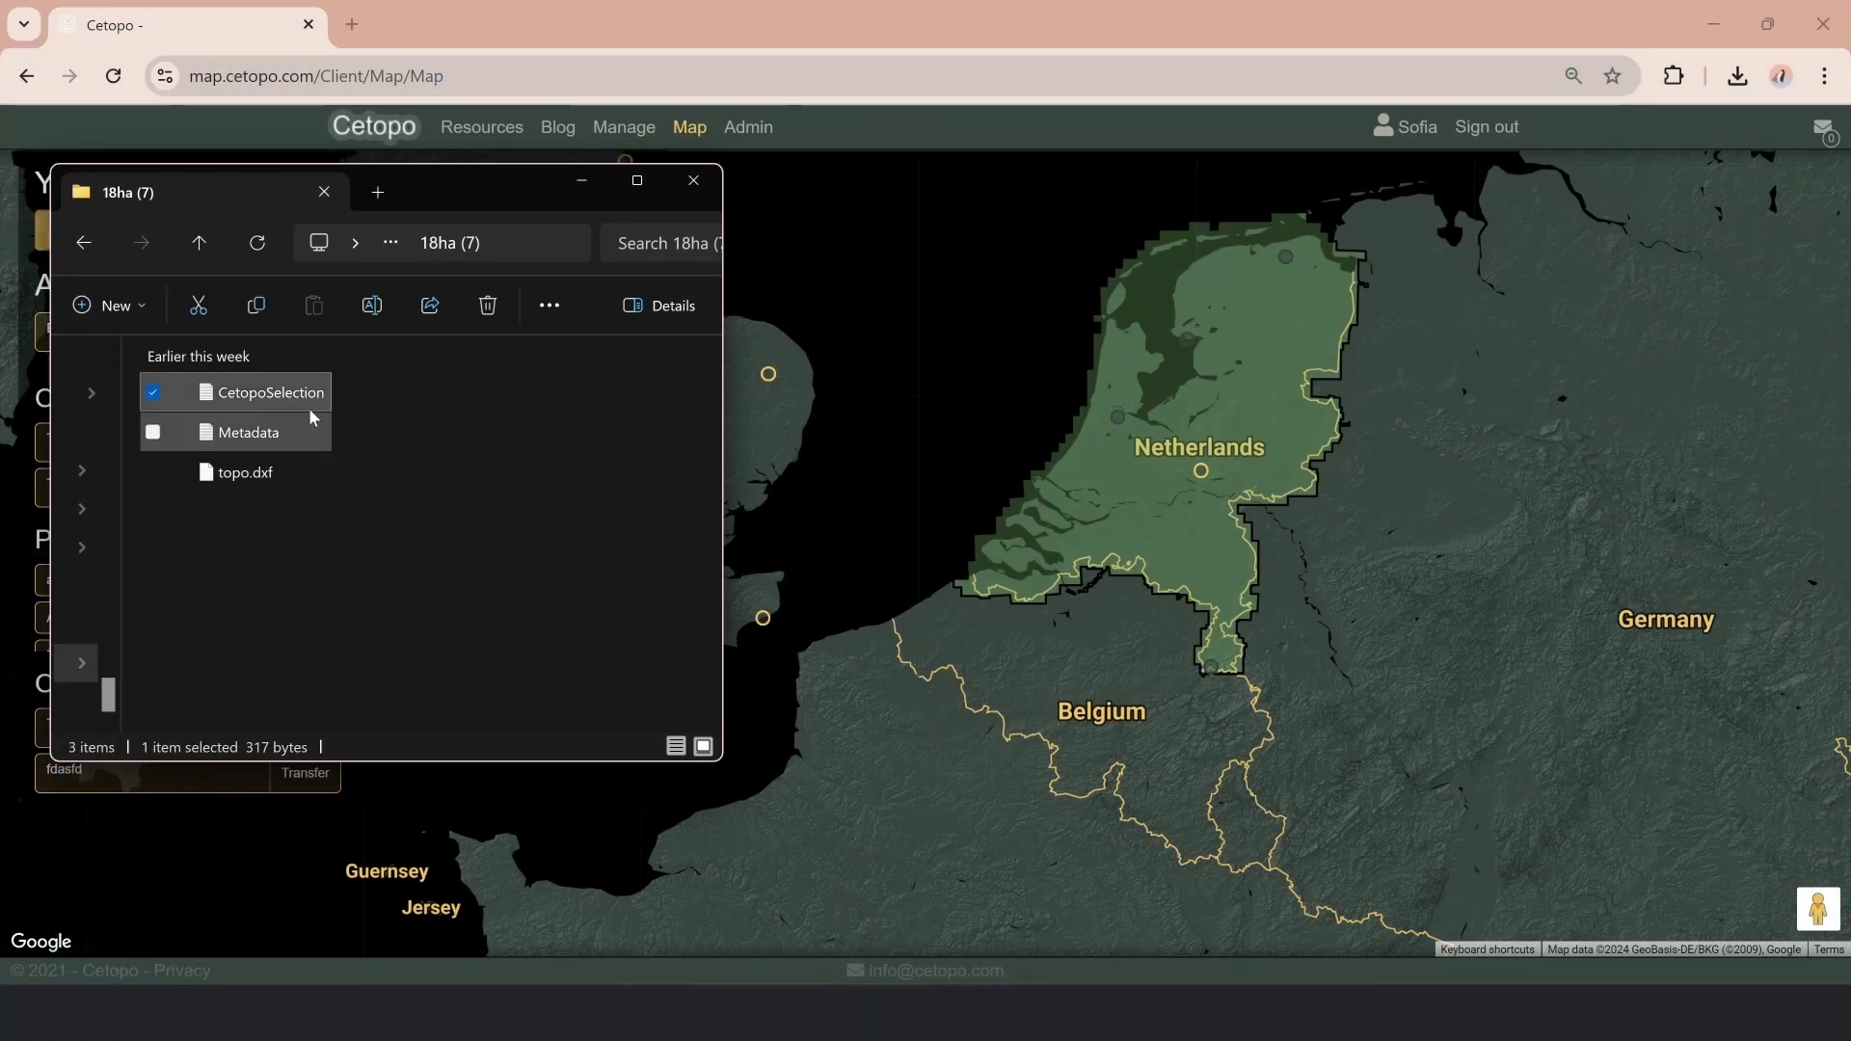
pyautogui.moveTo(308, 408); pyautogui.dragTo(1147, 376)
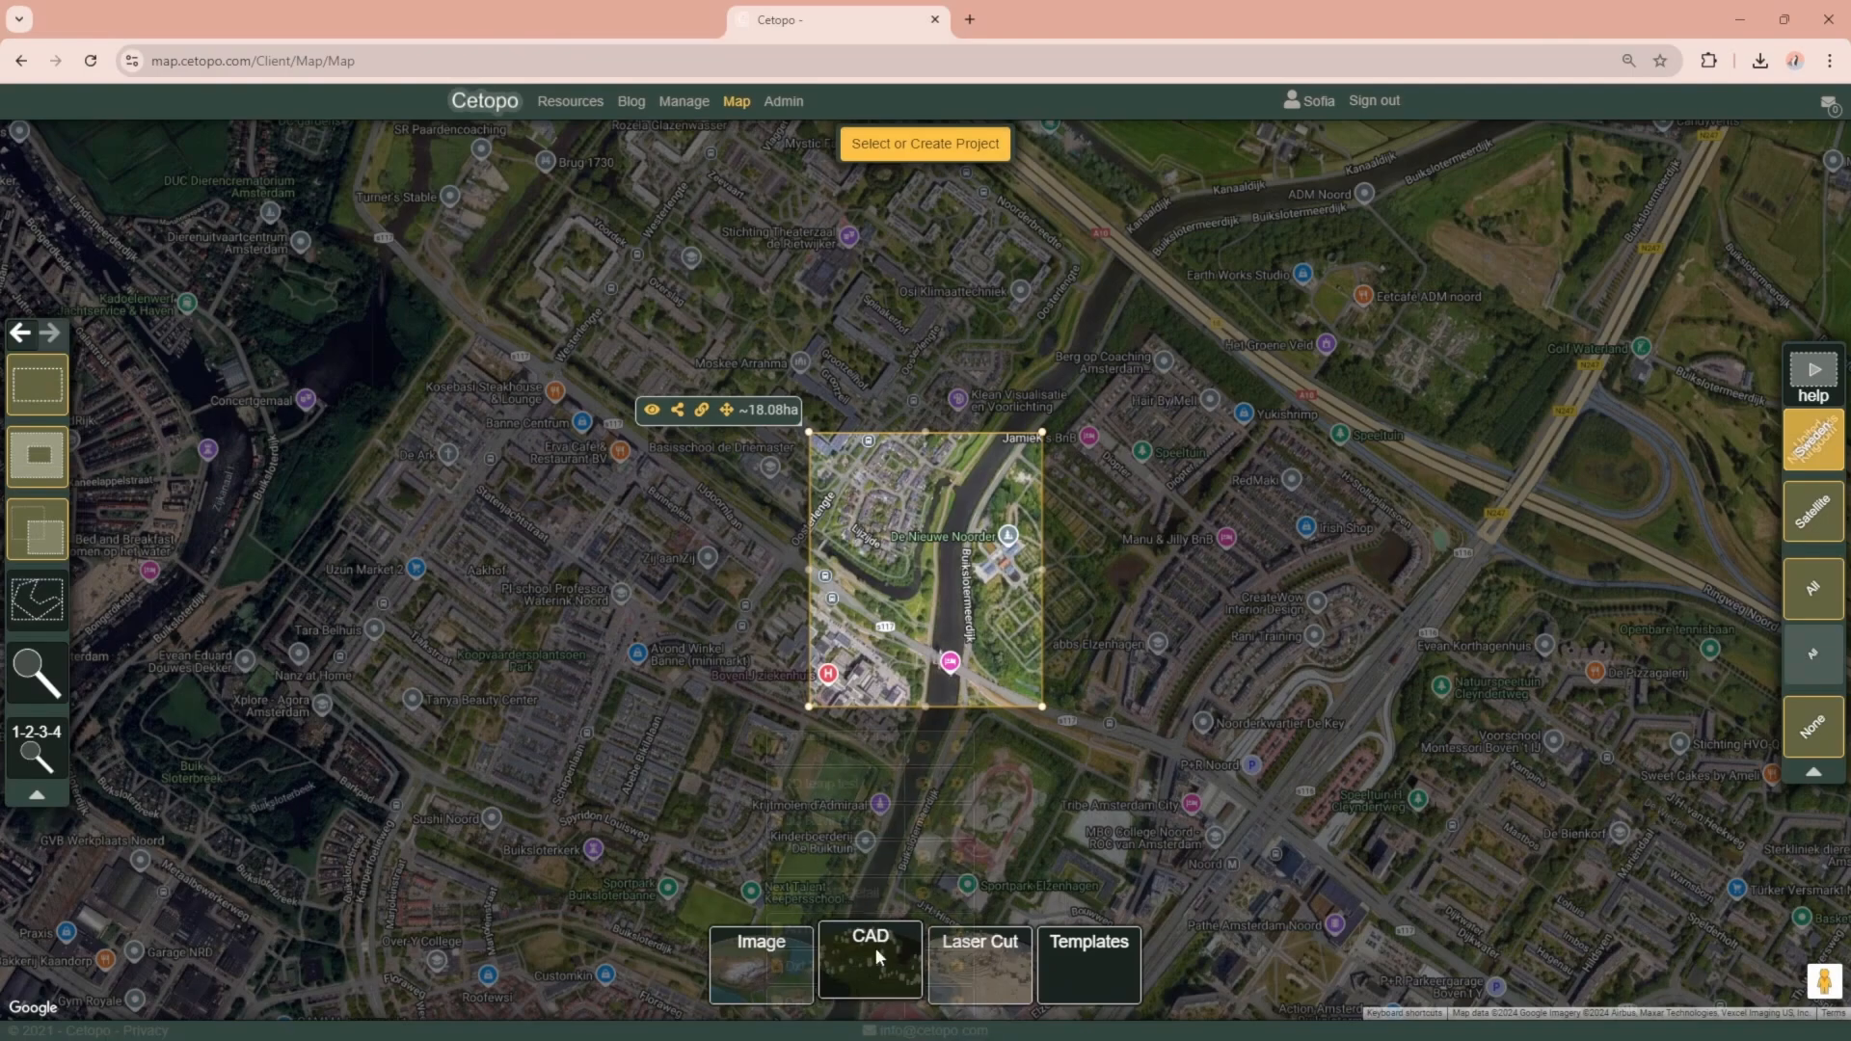
# Open the settings of the Dxf 2D CAD template and disable its Terrain and Waters features.
pyautogui.click(875, 950)
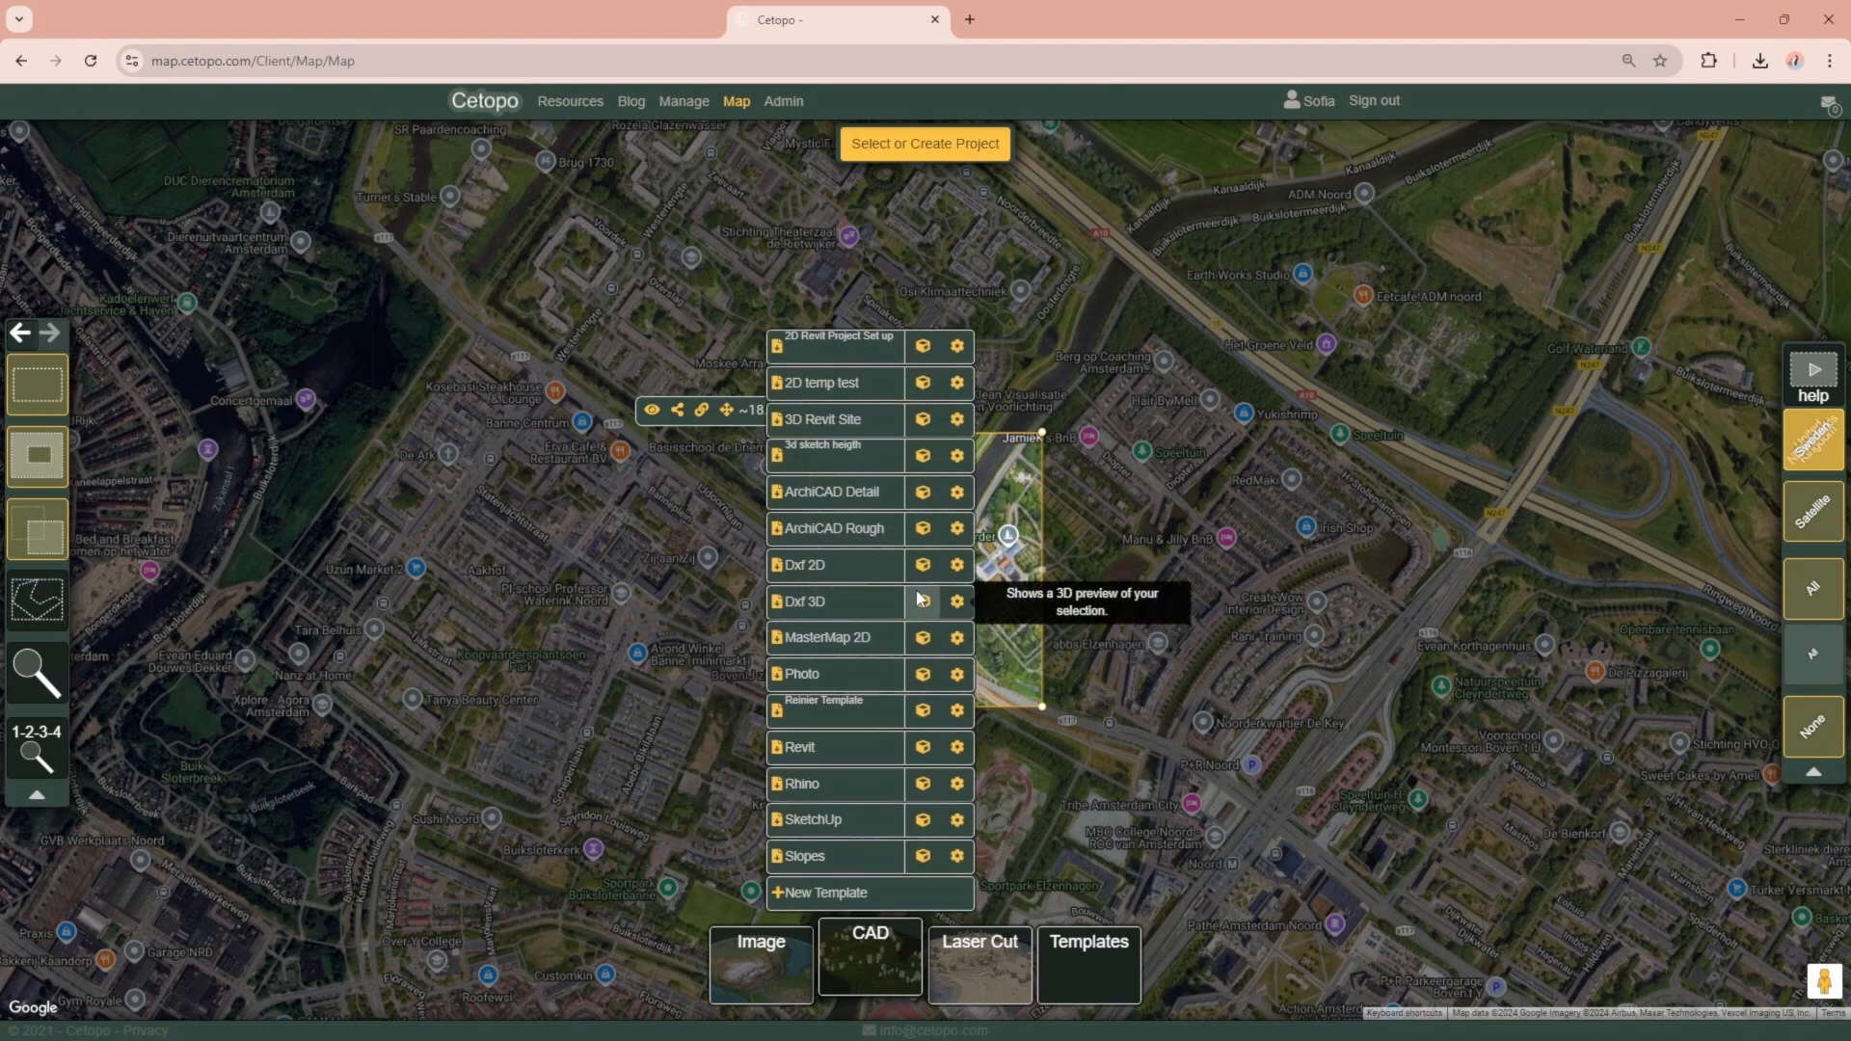
pyautogui.click(957, 565)
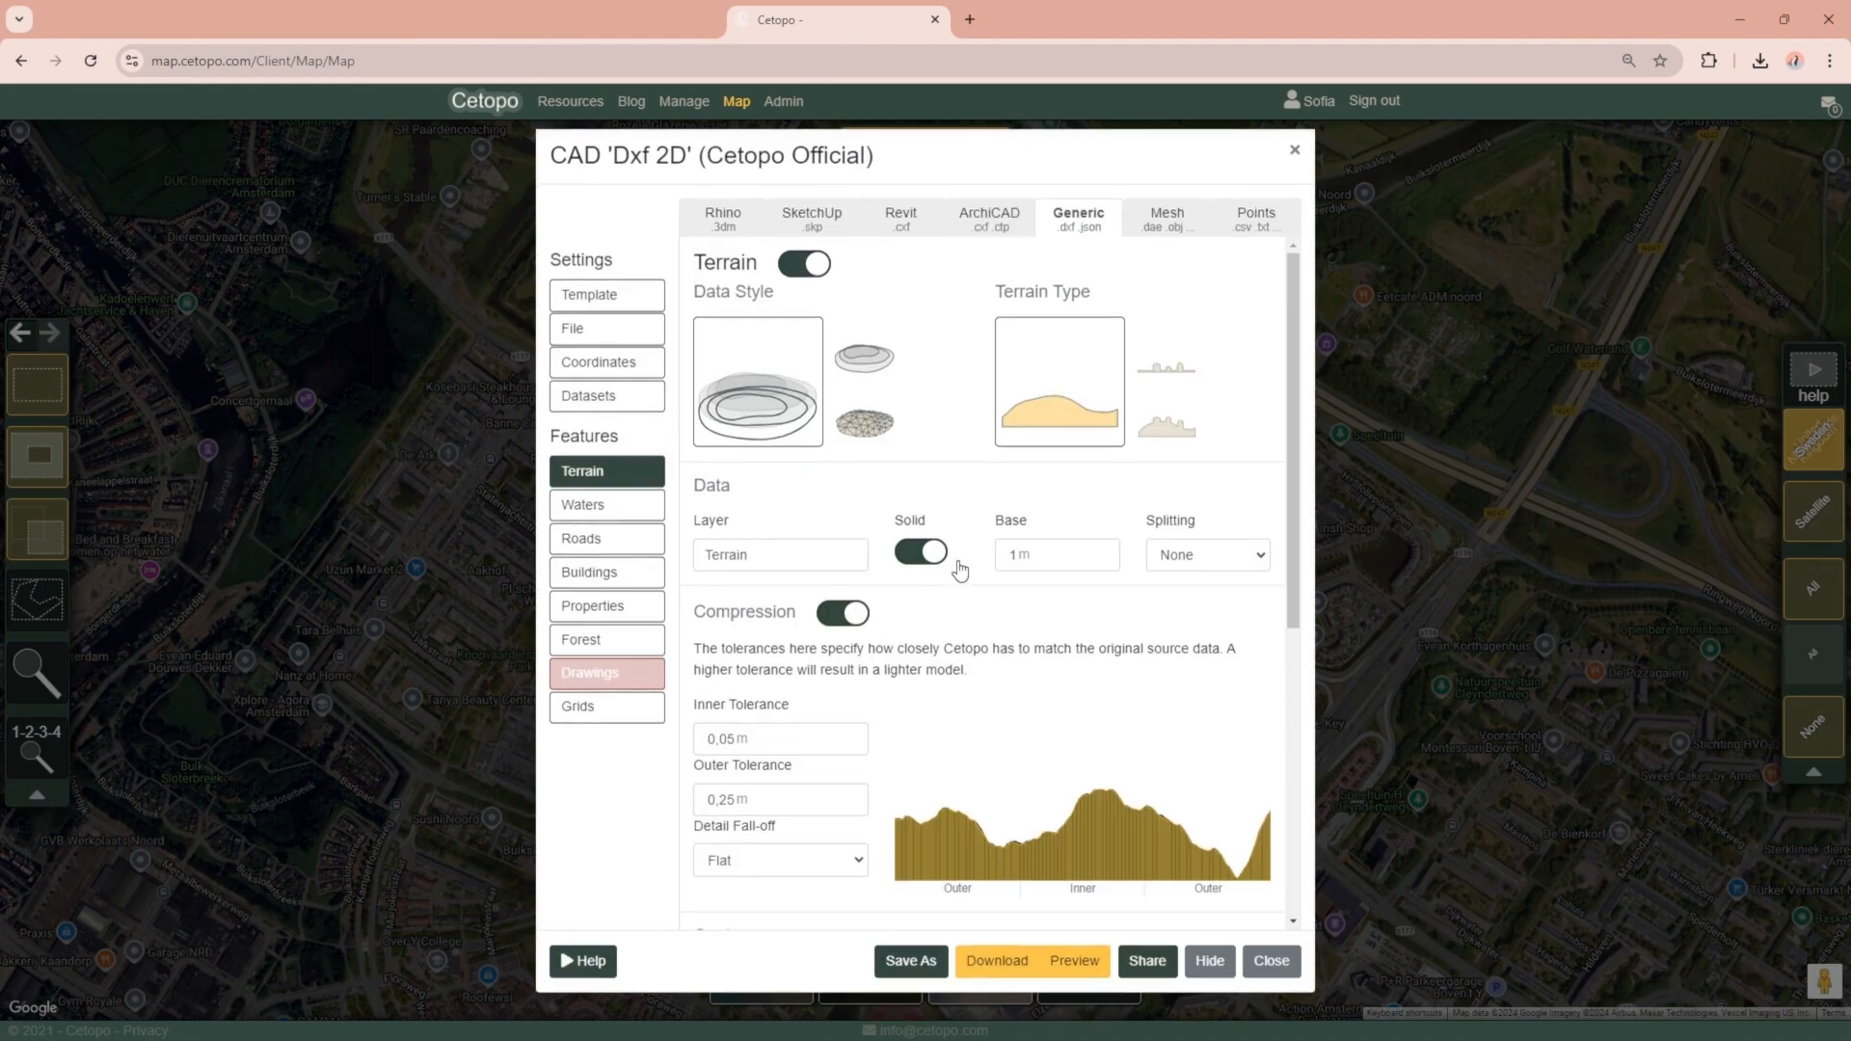
pyautogui.click(816, 270)
pyautogui.click(629, 506)
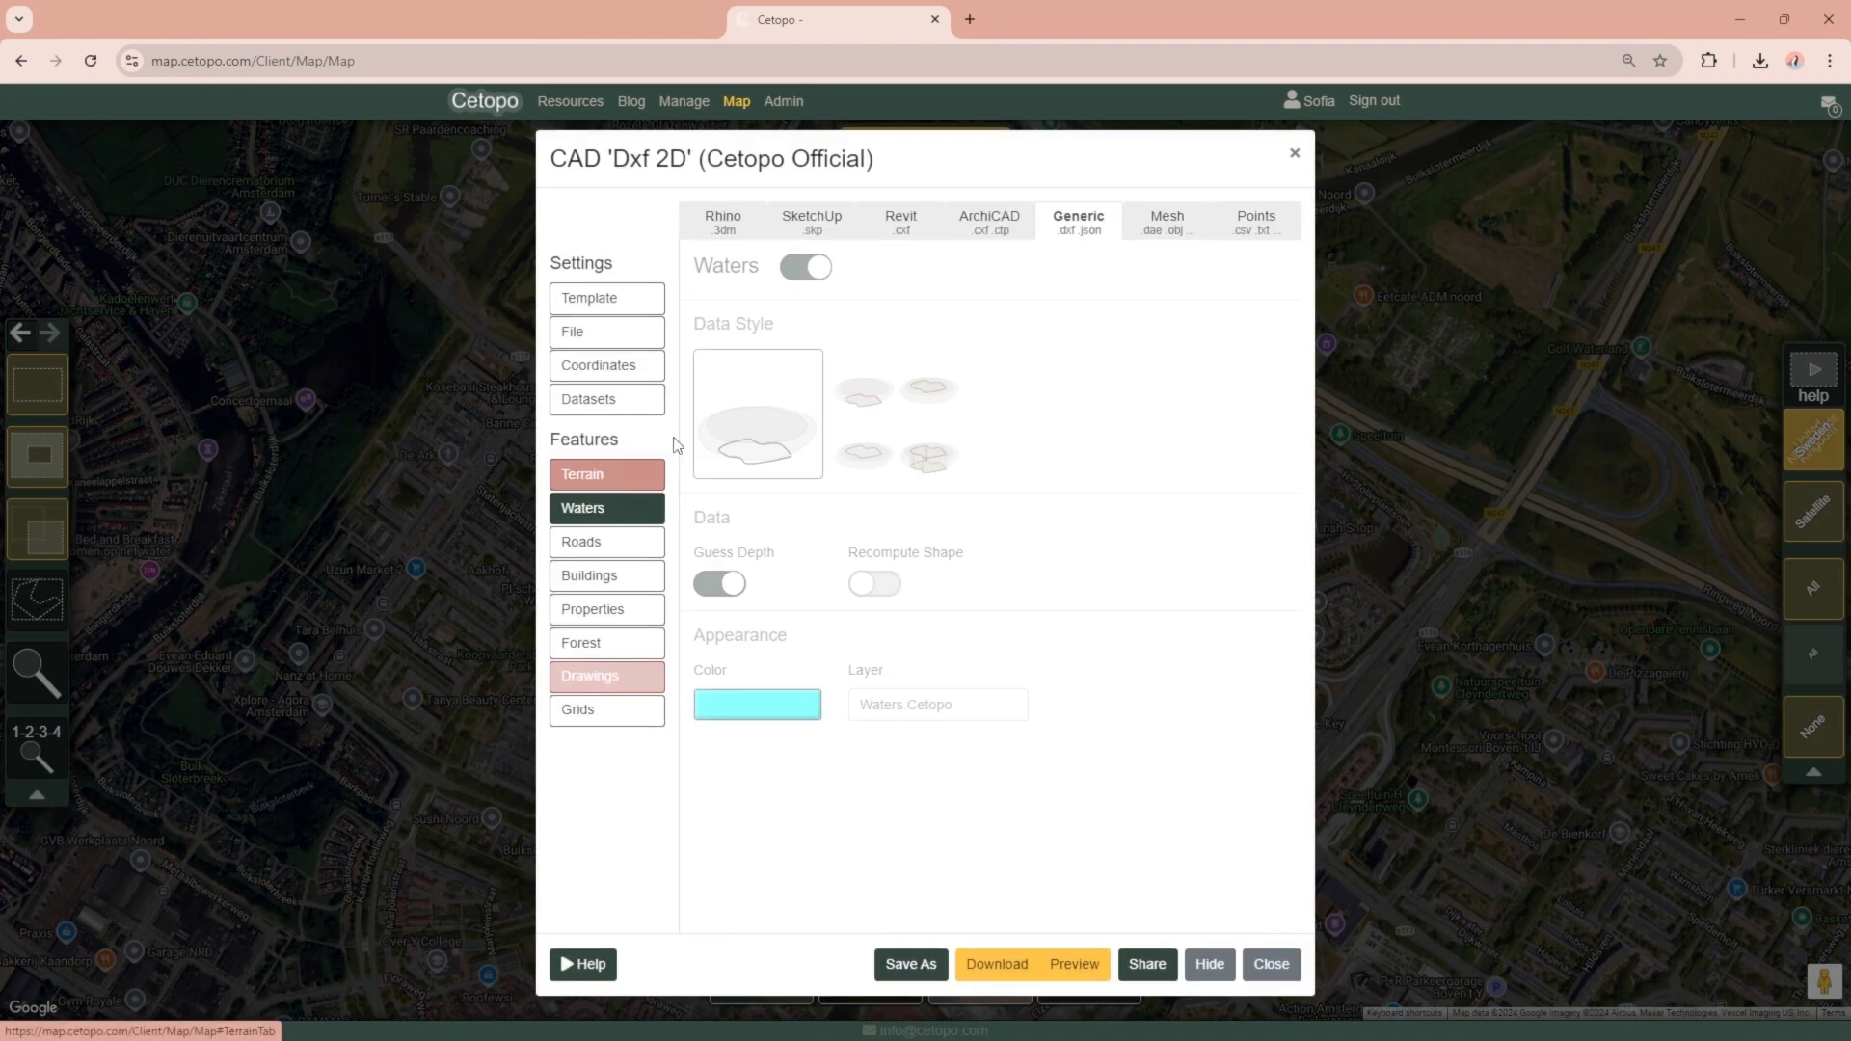
pyautogui.click(804, 271)
# Go through the remaining template features, disabling Forest and enabling Drawings.
pyautogui.click(631, 541)
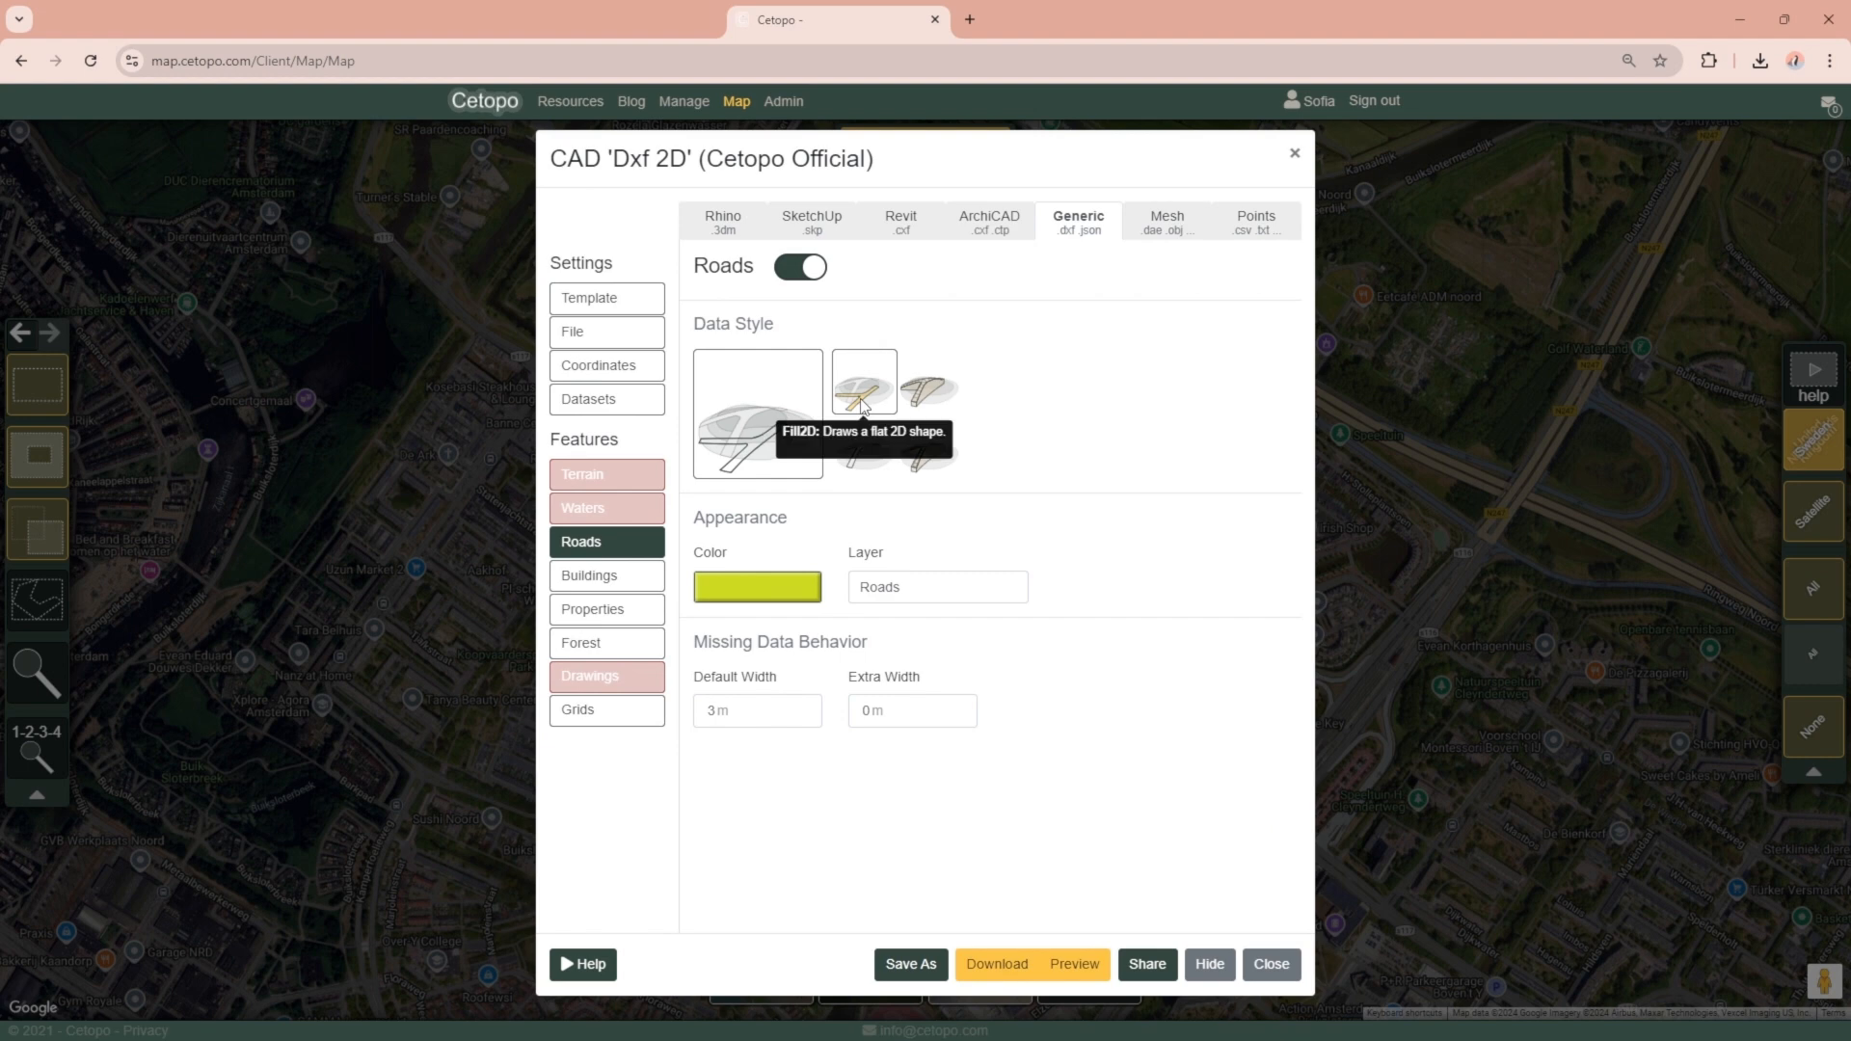
pyautogui.click(620, 576)
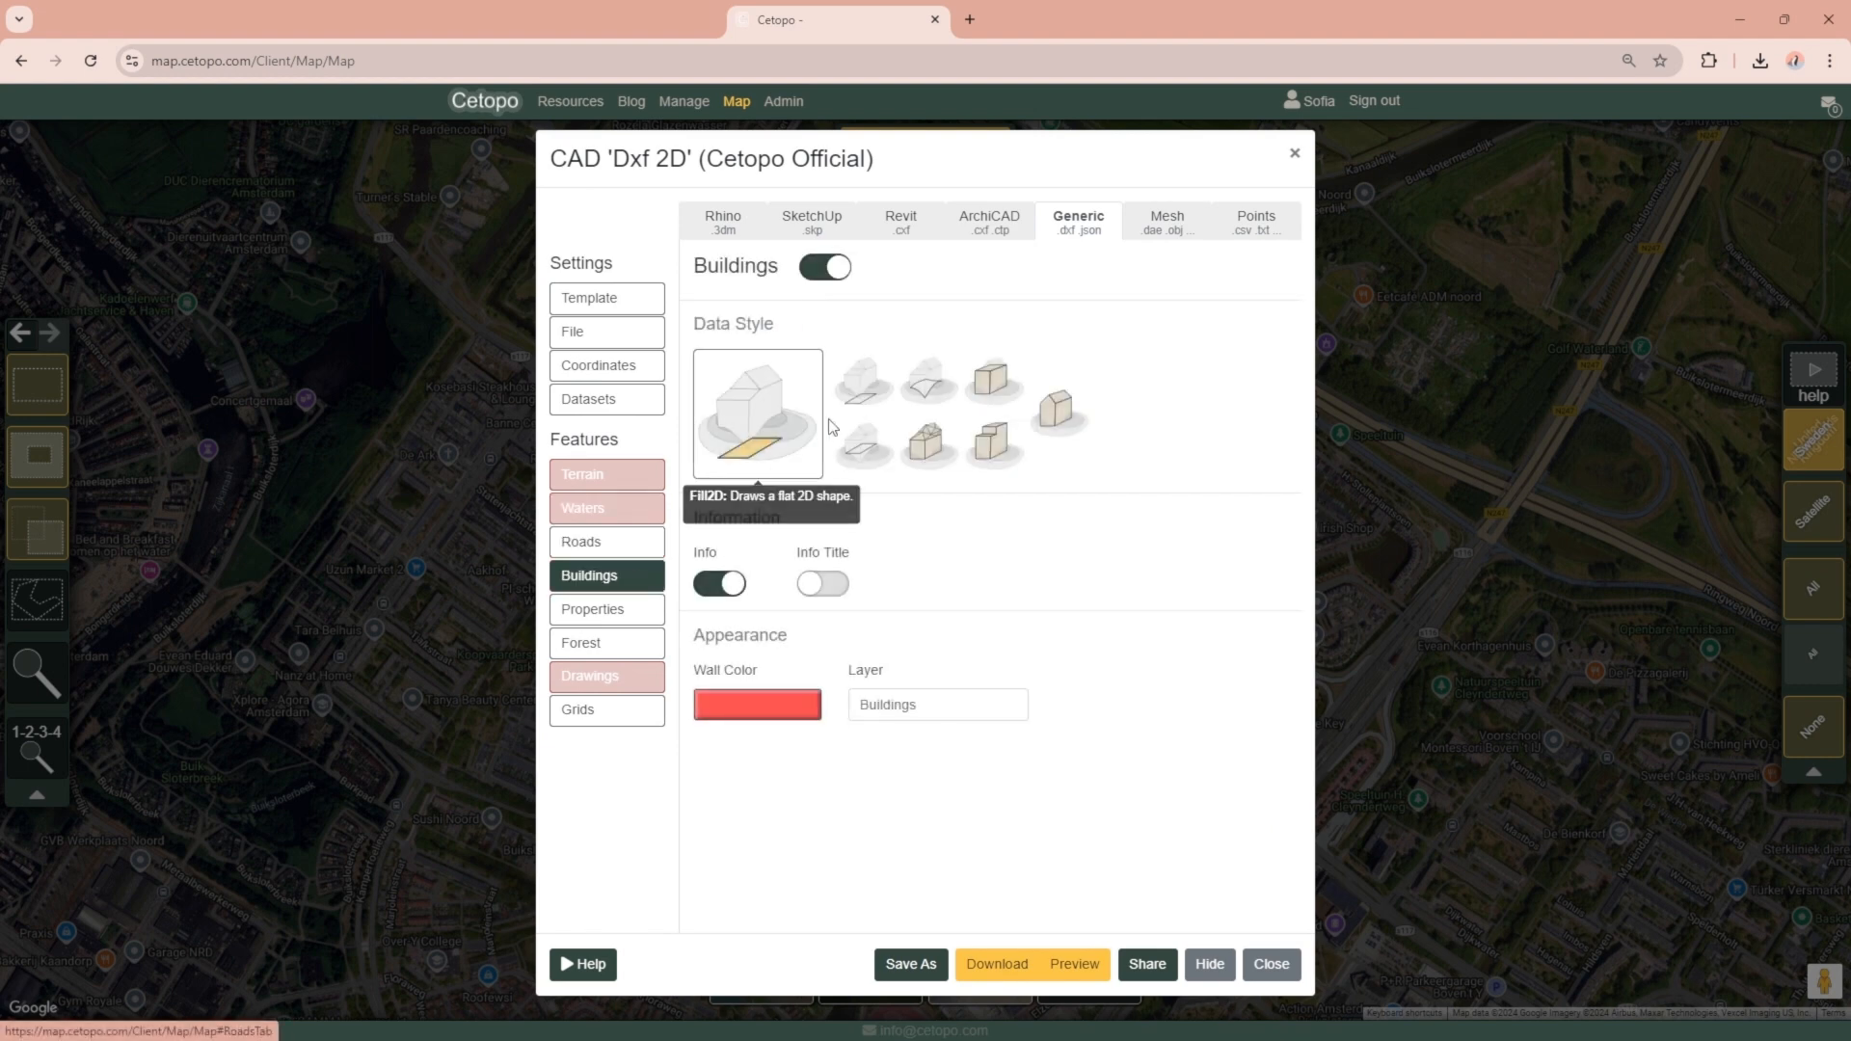
pyautogui.click(641, 610)
pyautogui.click(622, 640)
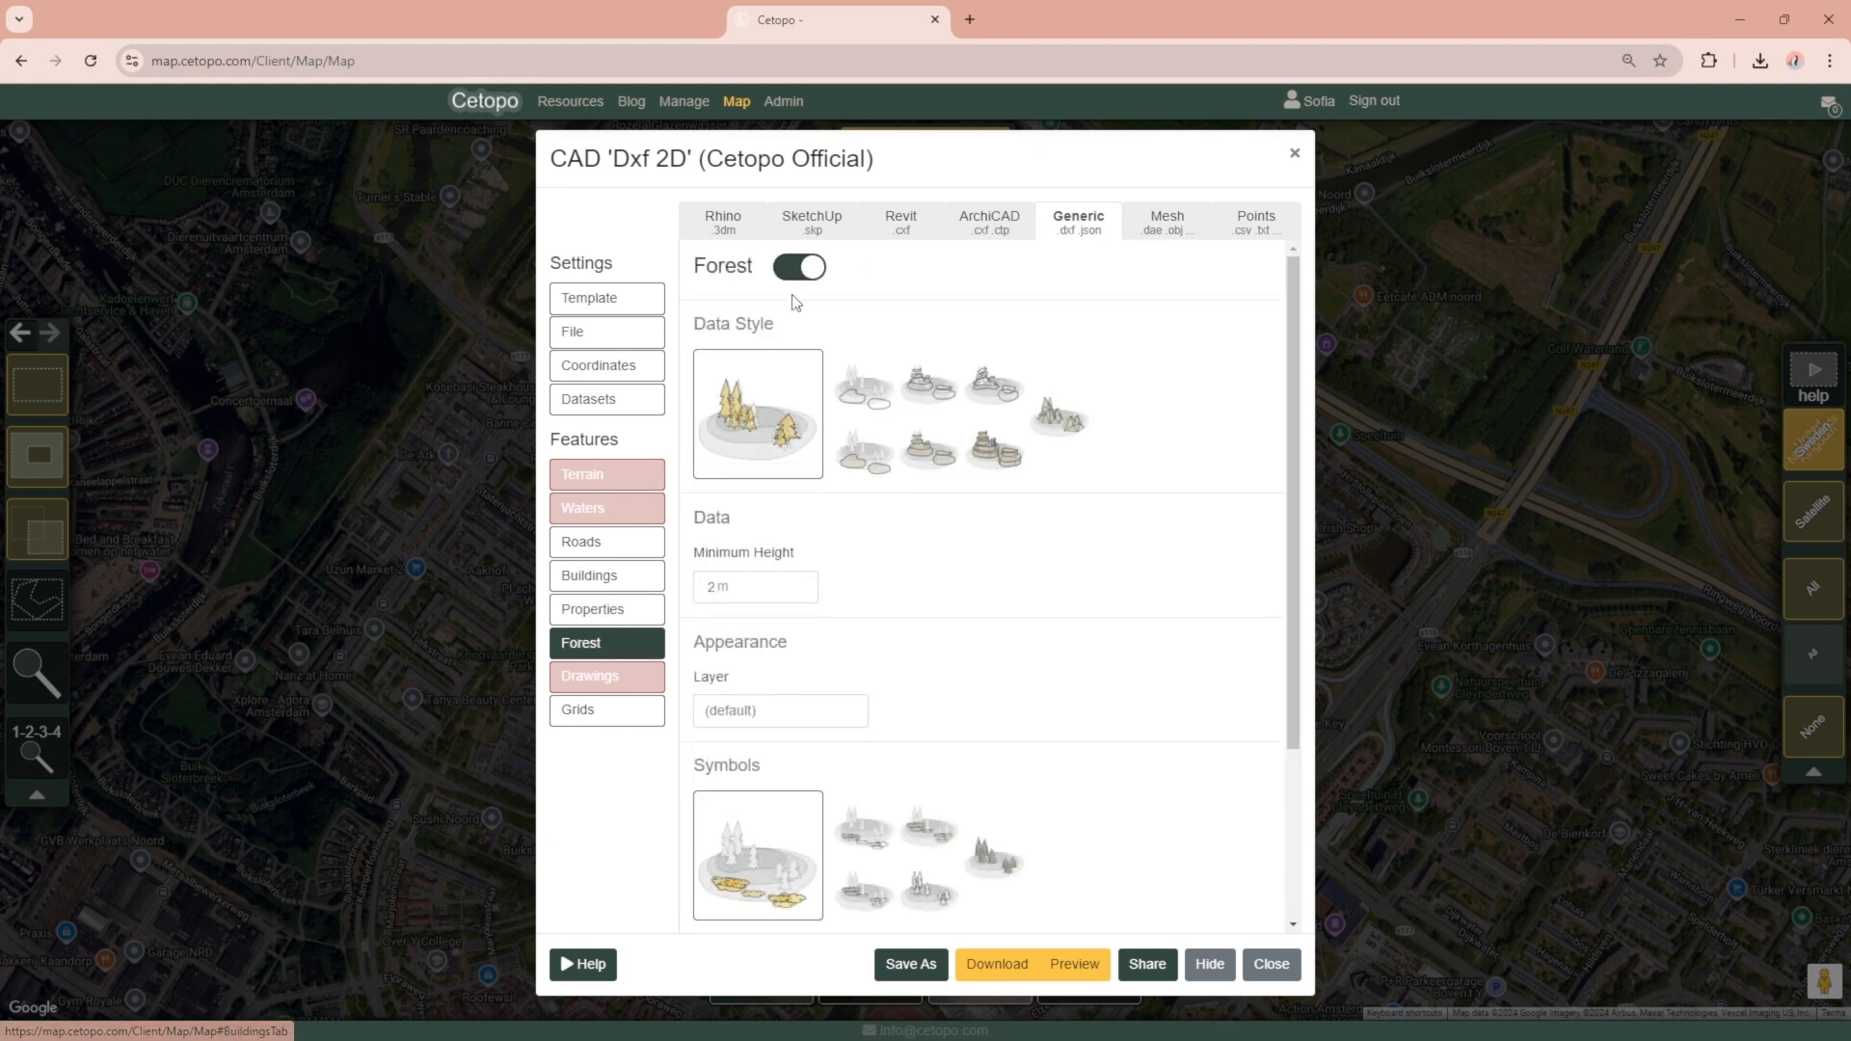
pyautogui.click(805, 268)
pyautogui.click(618, 679)
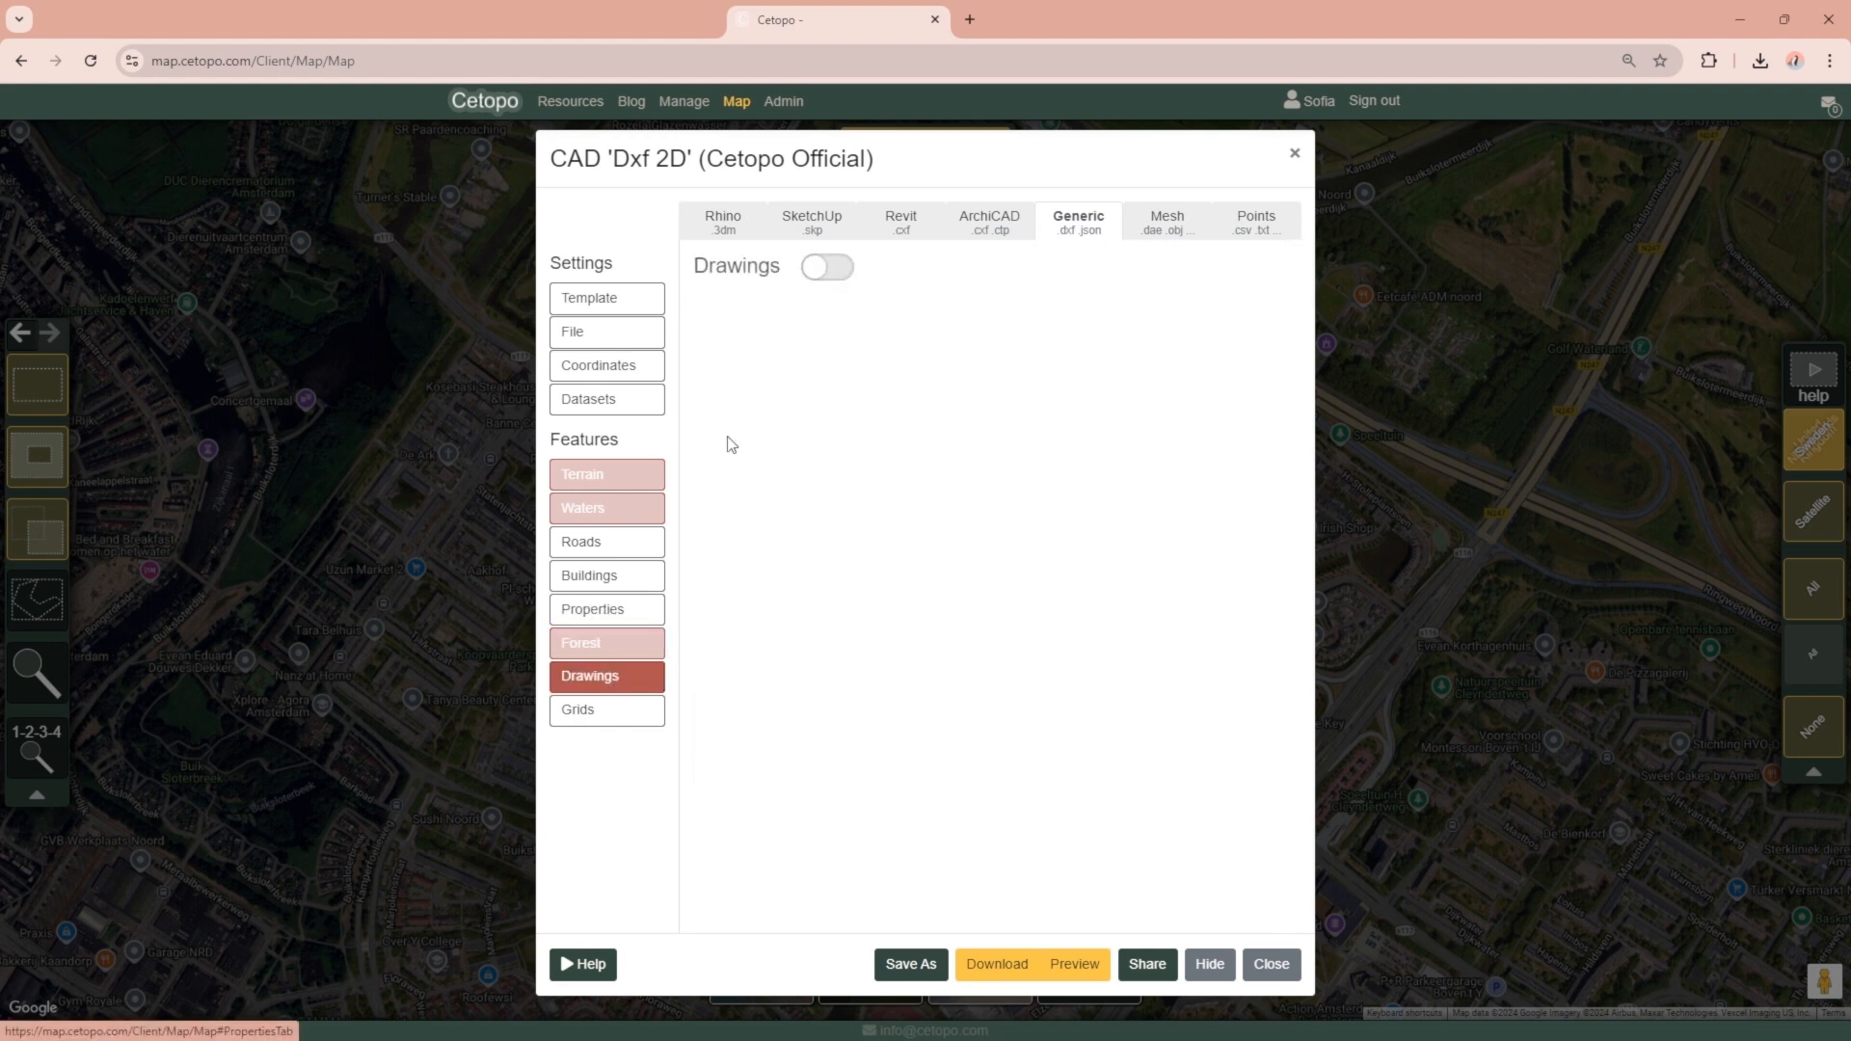
pyautogui.click(827, 268)
# Replace the ETRS-GKN and ETRS-TM35FIN grids with Amersfoort / RD New, and download the DXF in the Amersfoort / RD New coordinate system.
pyautogui.click(578, 712)
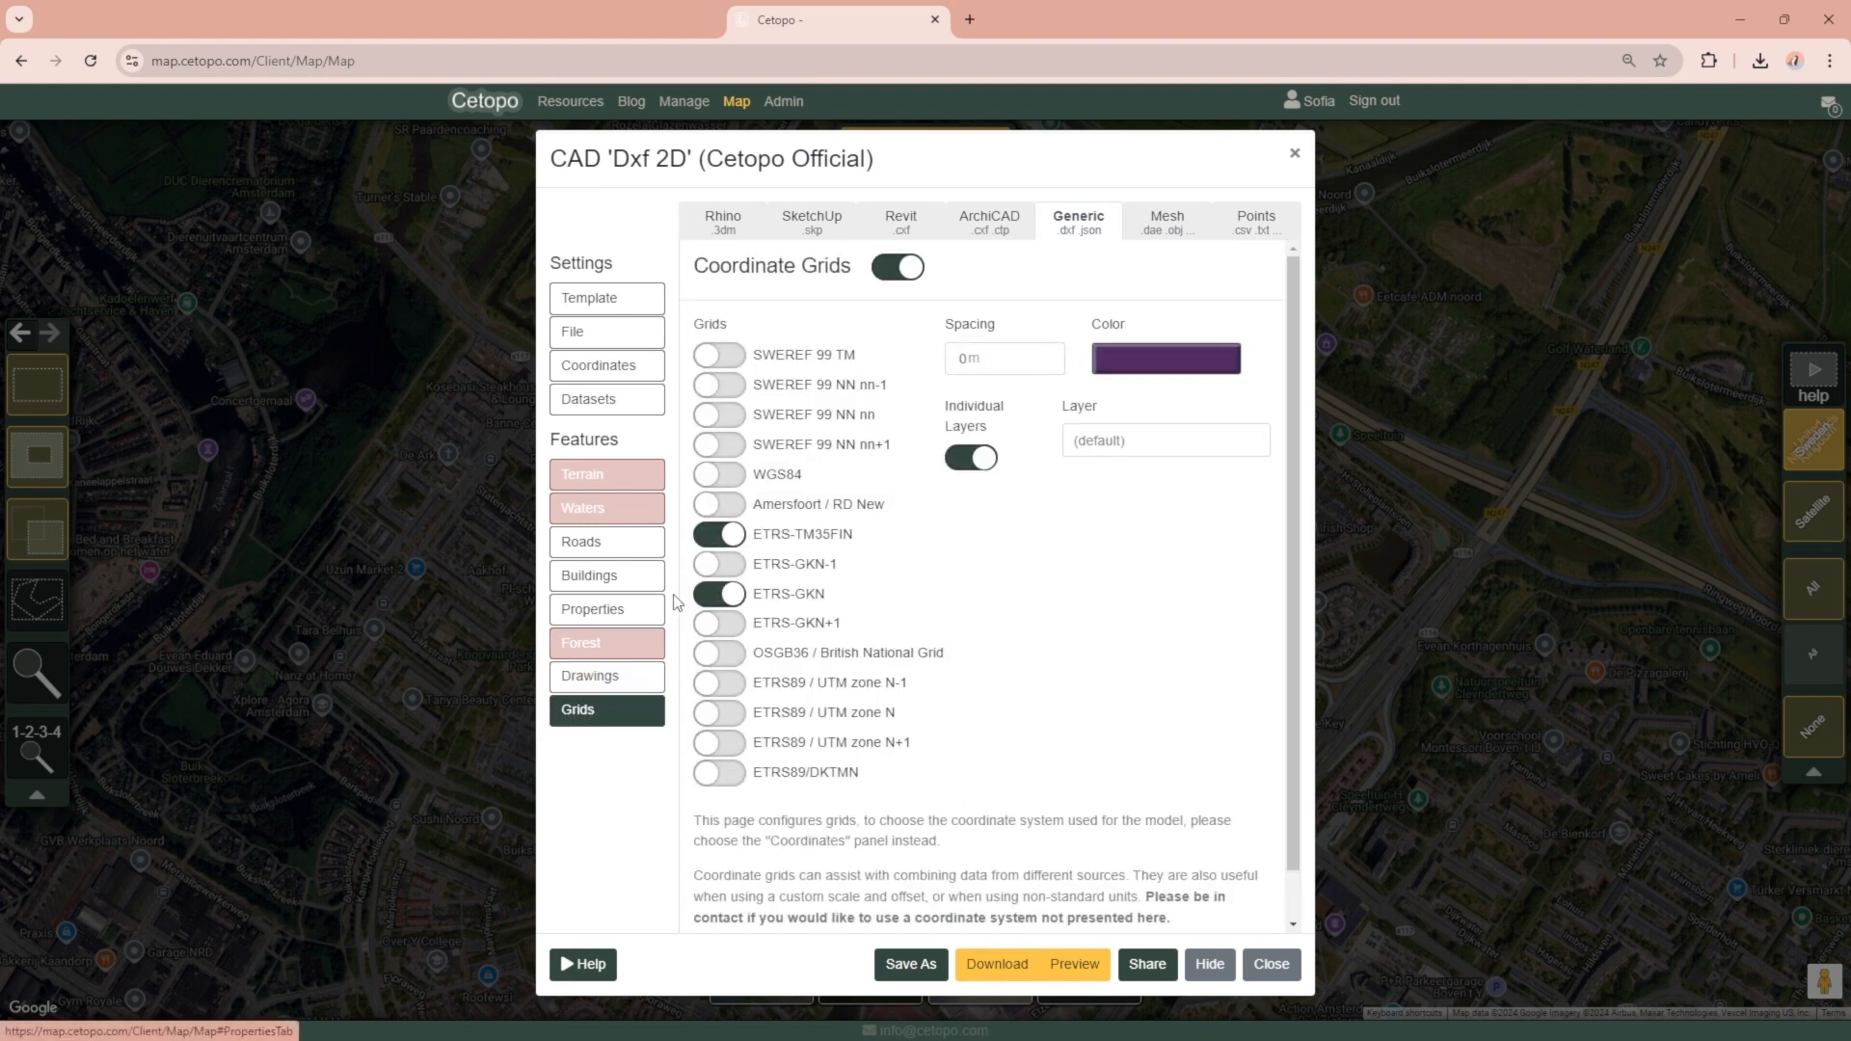
pyautogui.click(718, 594)
pyautogui.click(723, 536)
pyautogui.click(727, 505)
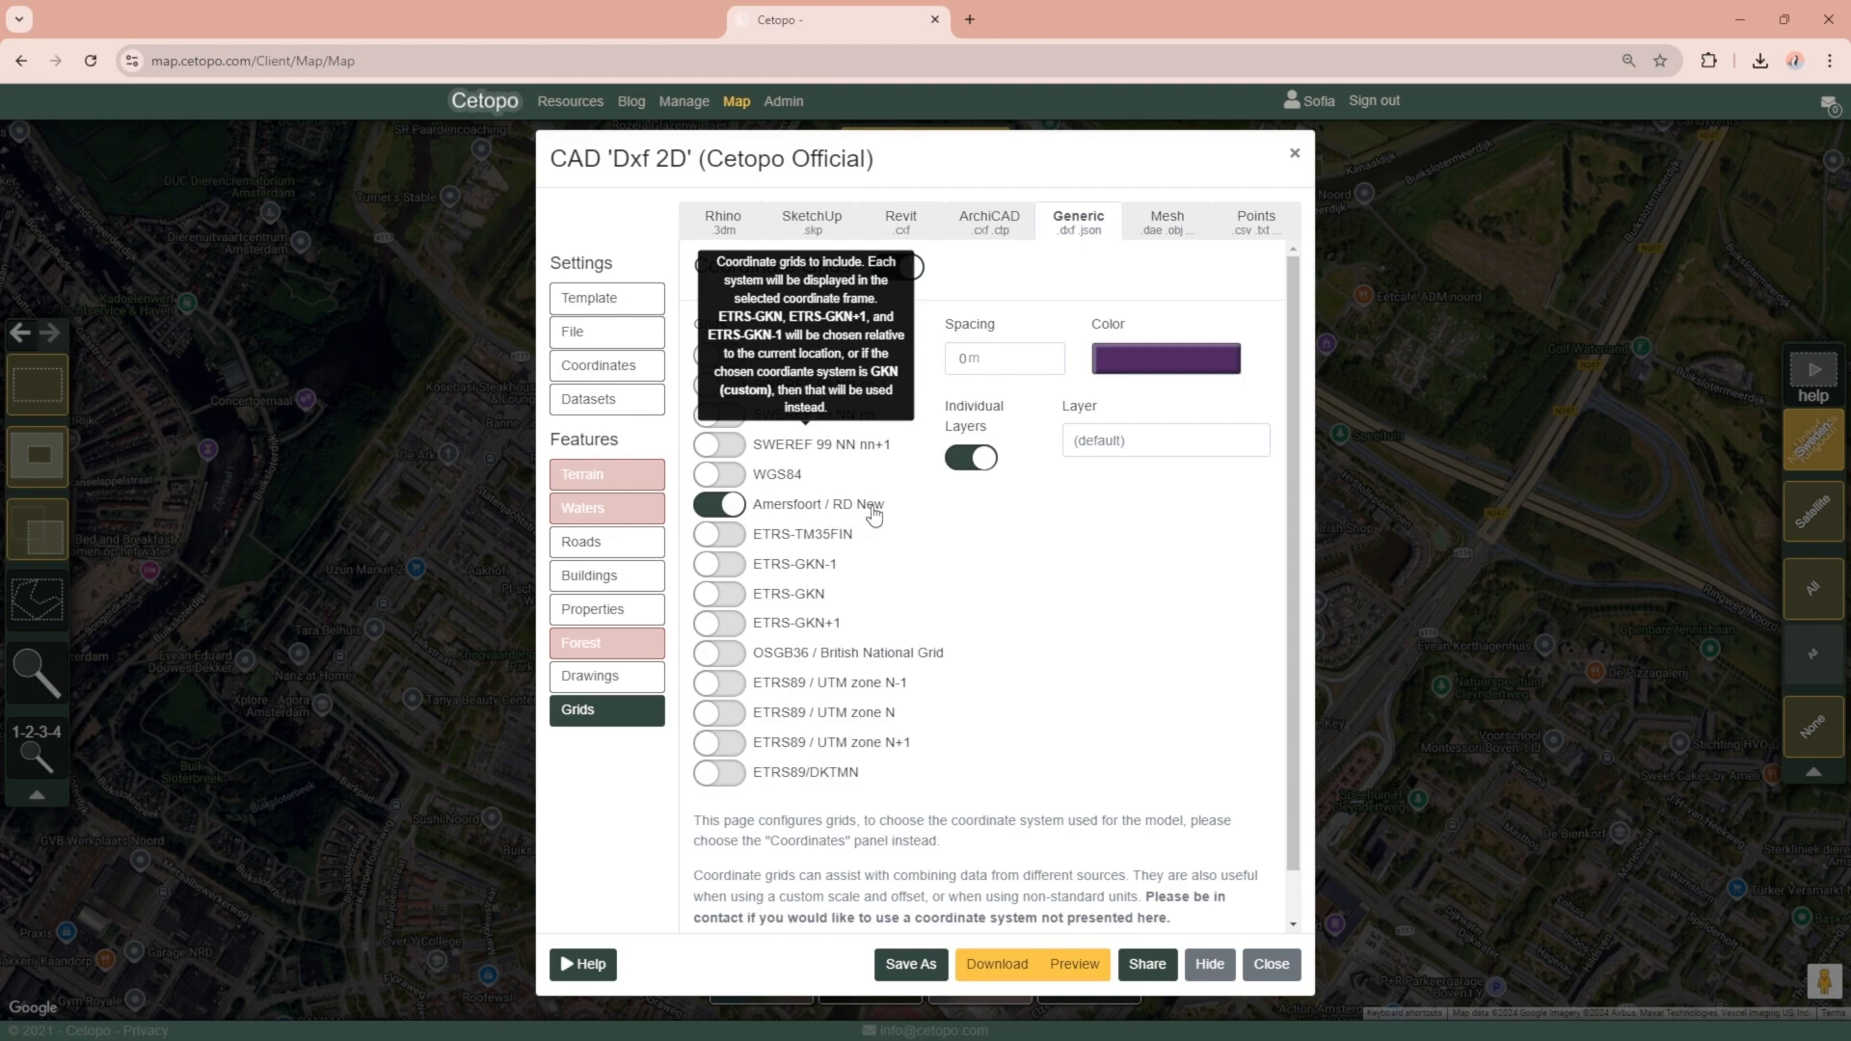
pyautogui.click(986, 967)
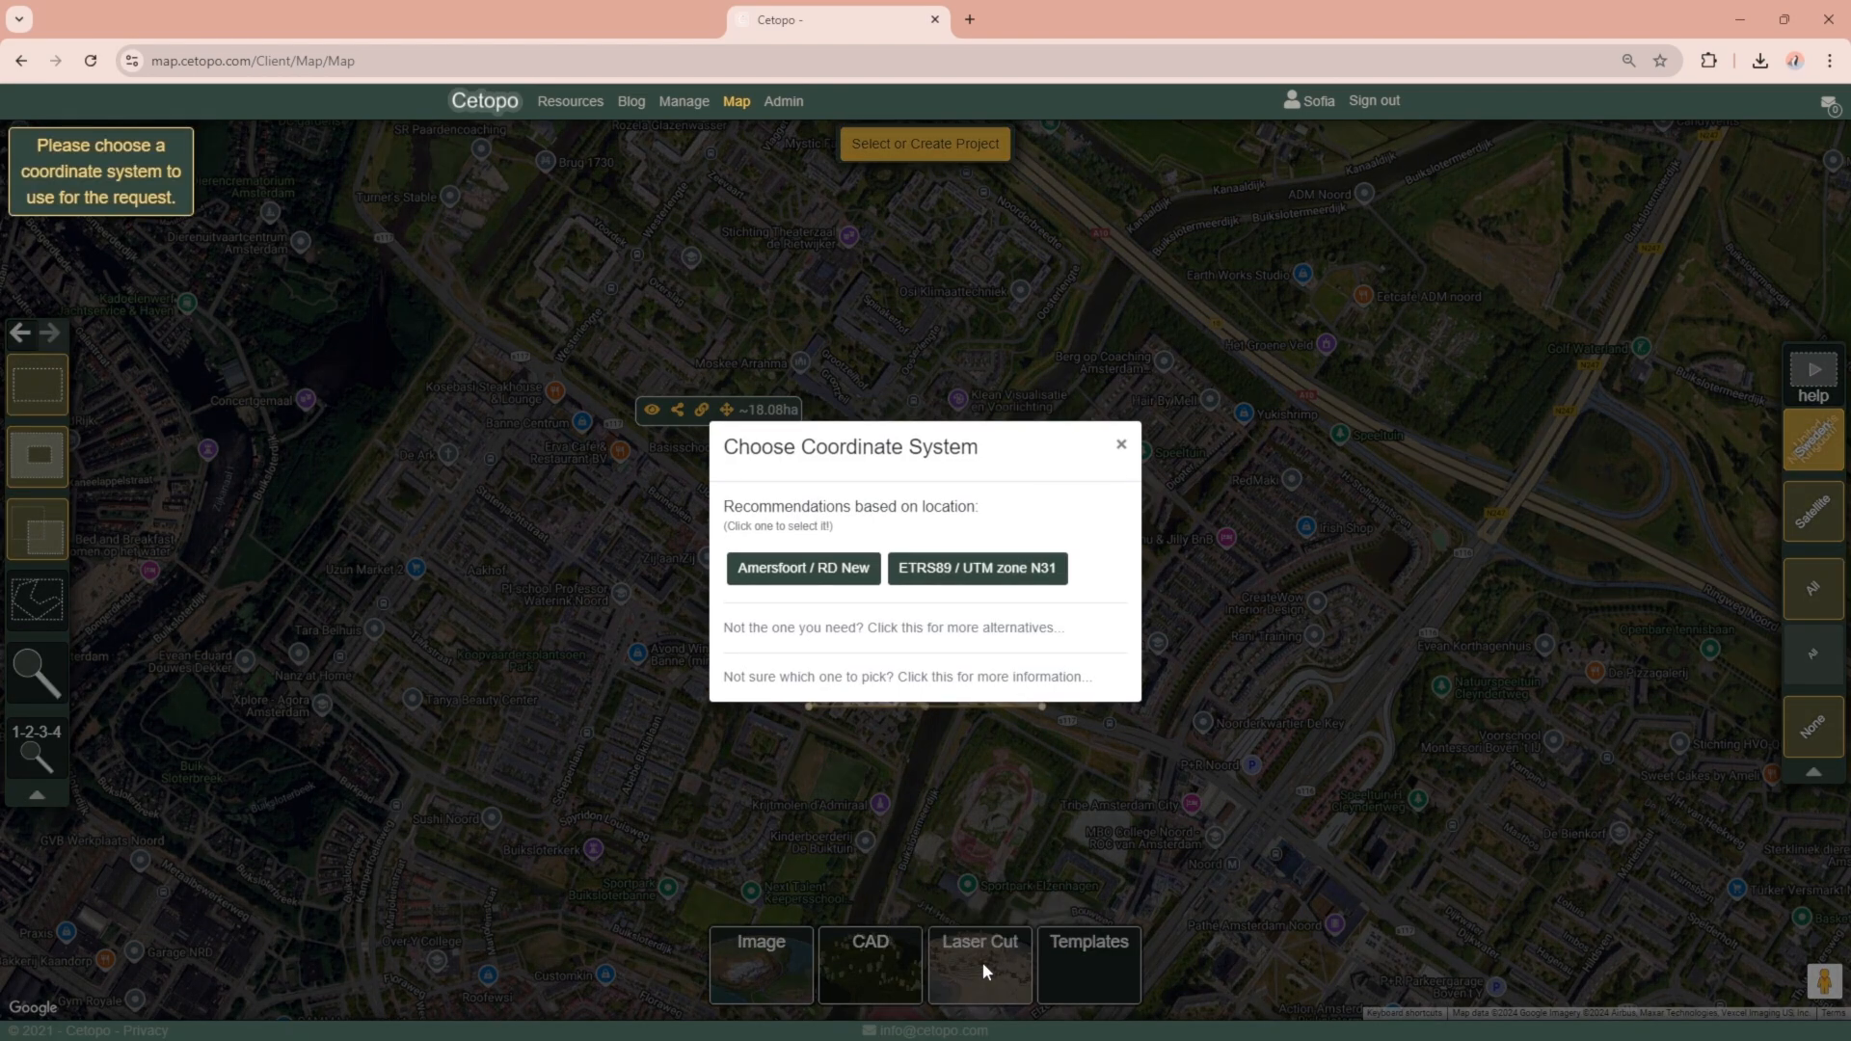
pyautogui.click(817, 576)
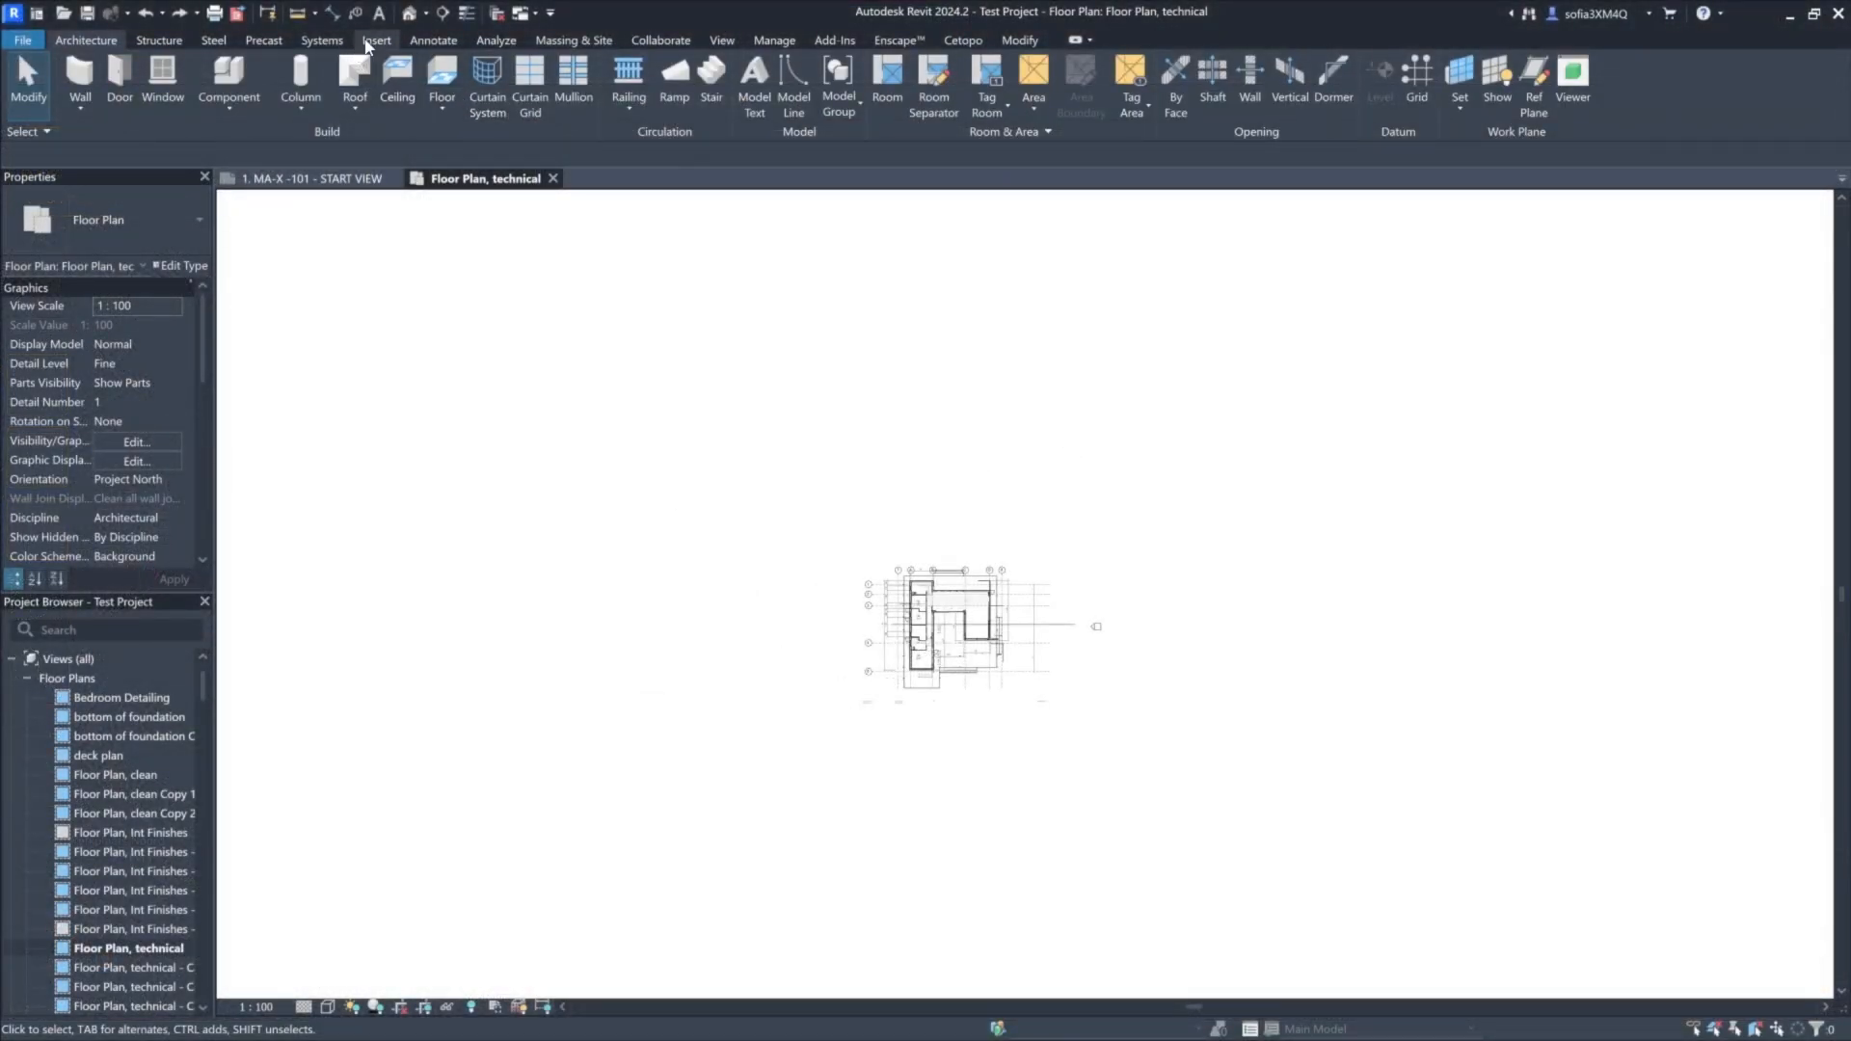
# In Revit, import the CAD file topo.dxf with Manual - Center positioning and meter units, and place it around the building plan.
pyautogui.click(375, 40)
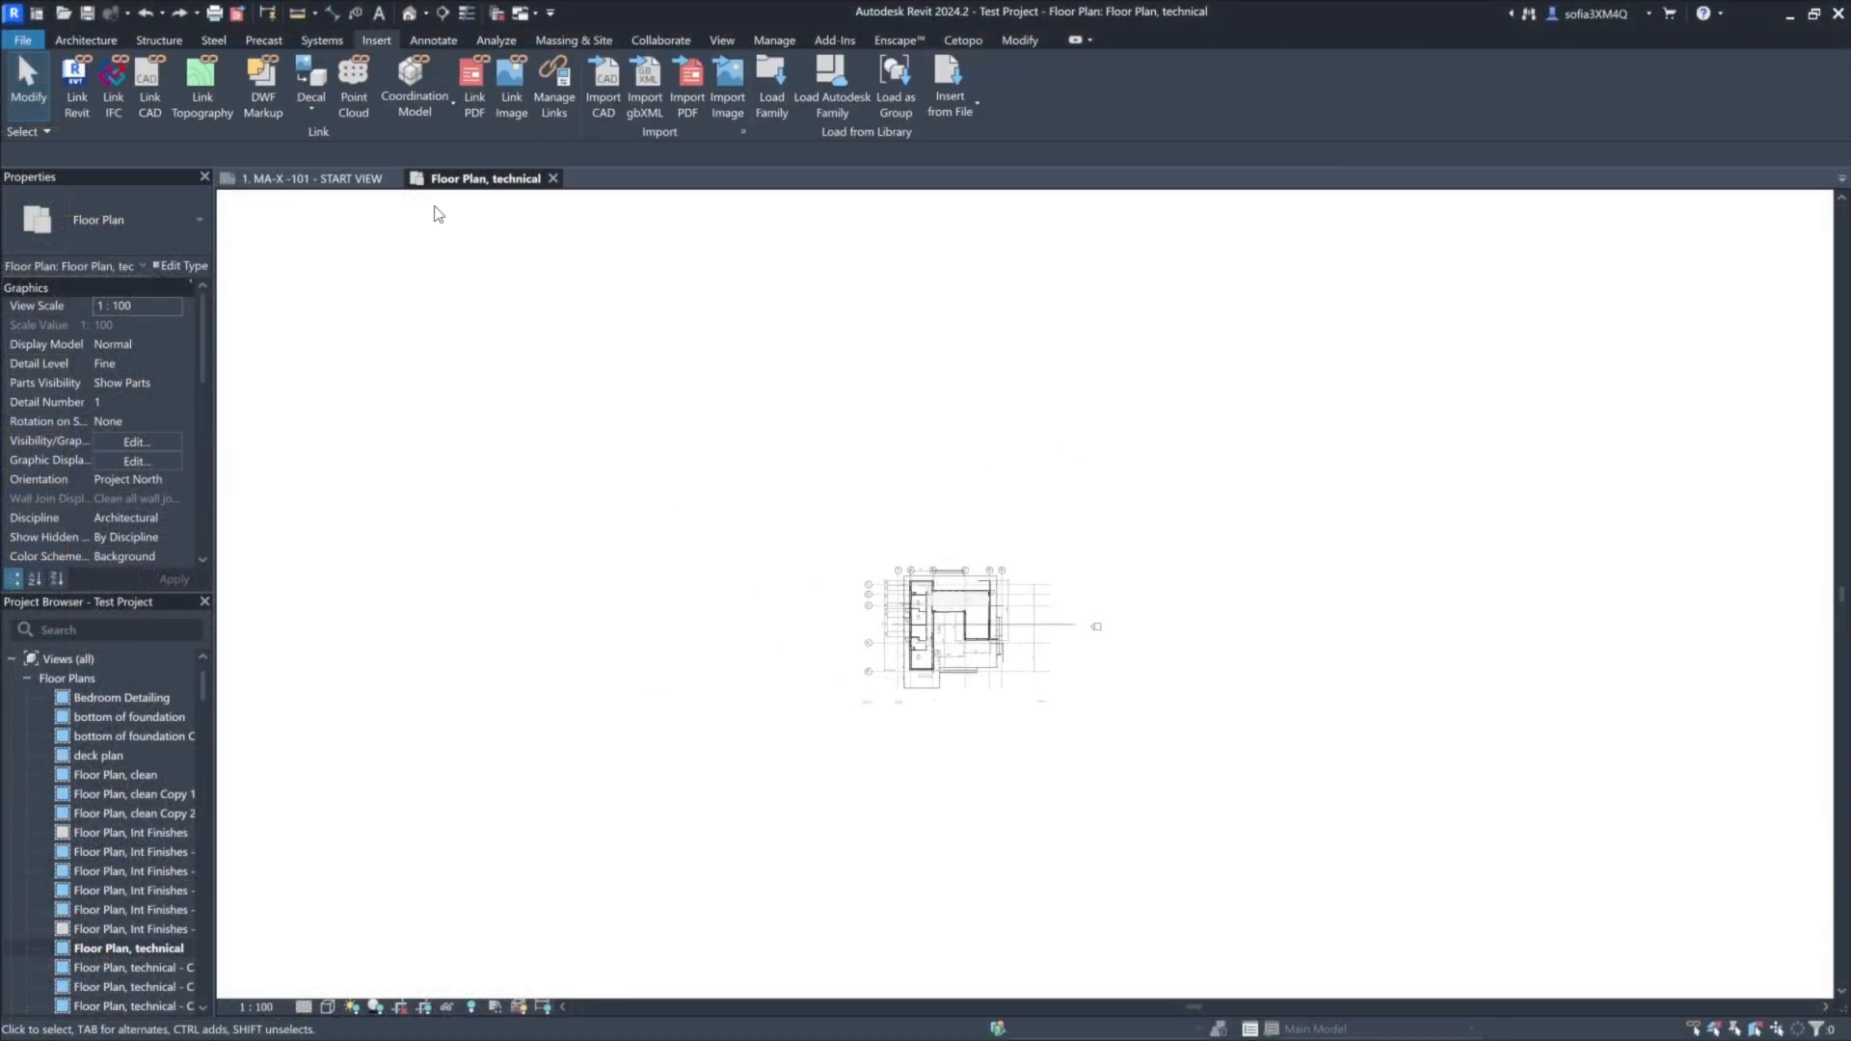
pyautogui.click(602, 102)
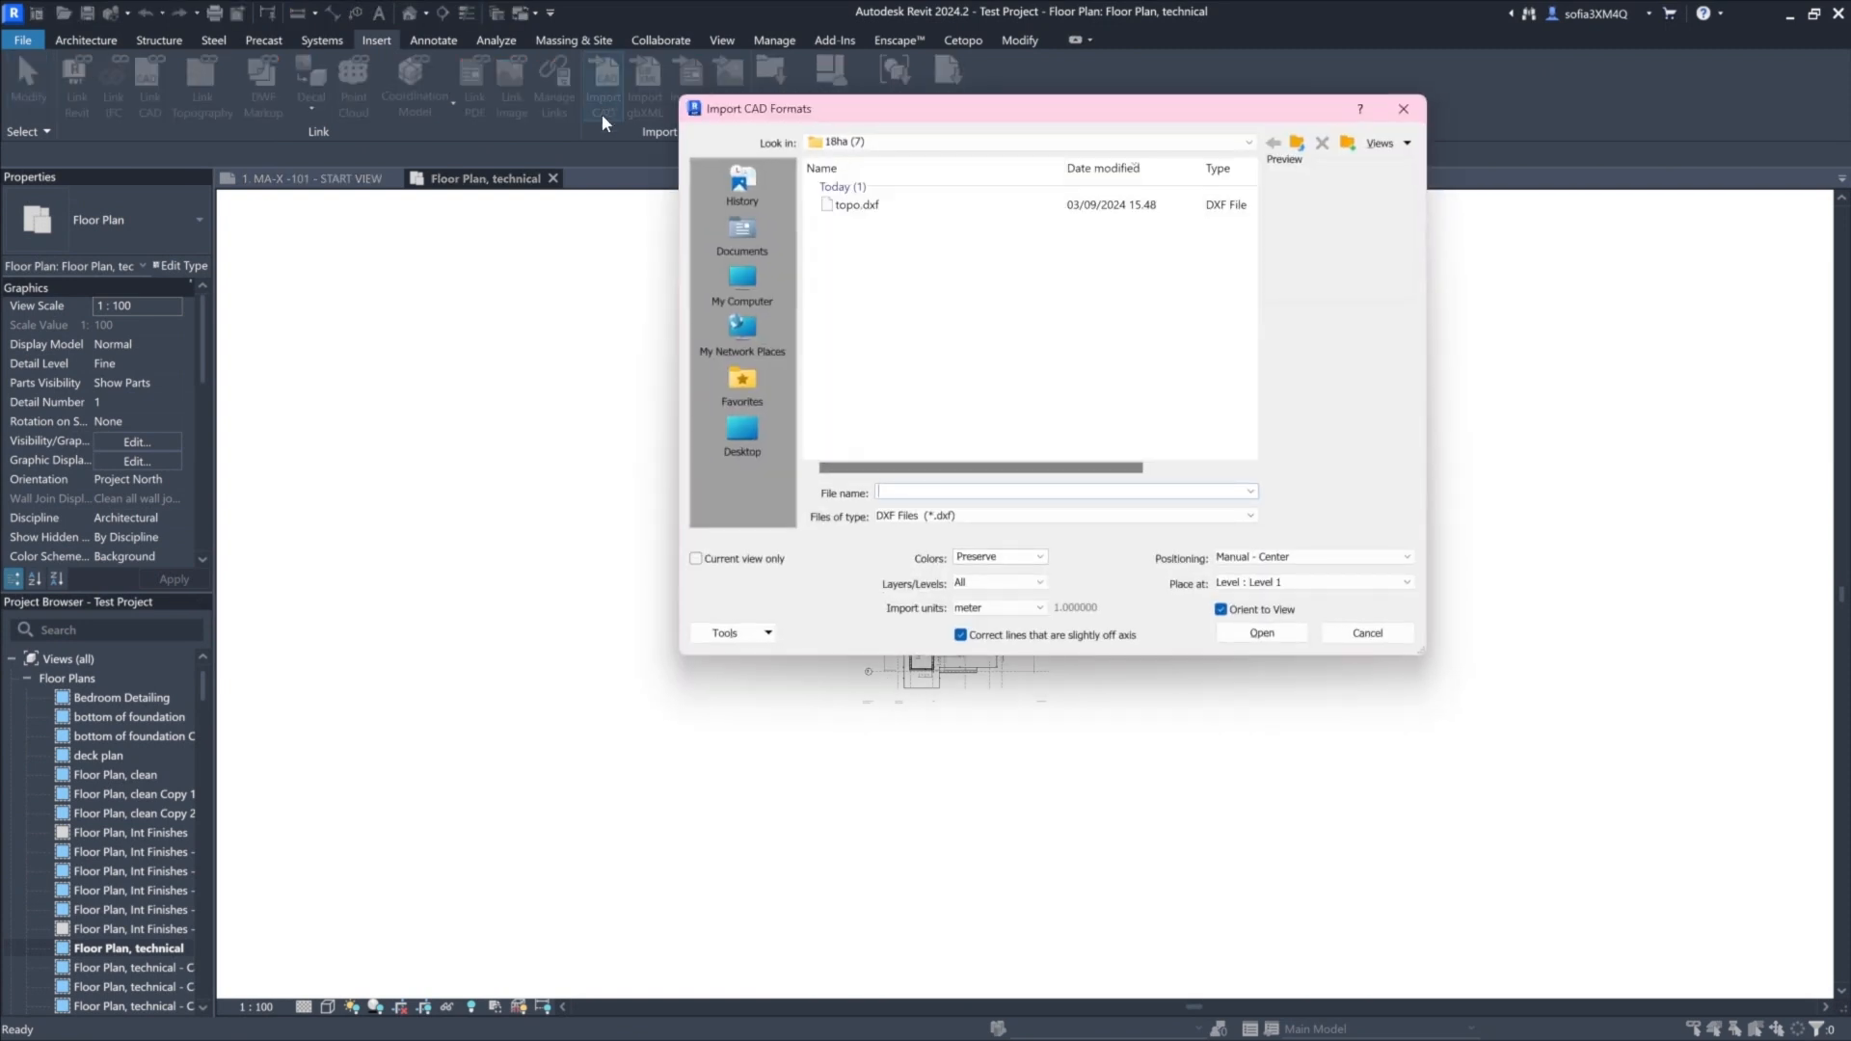
pyautogui.click(856, 205)
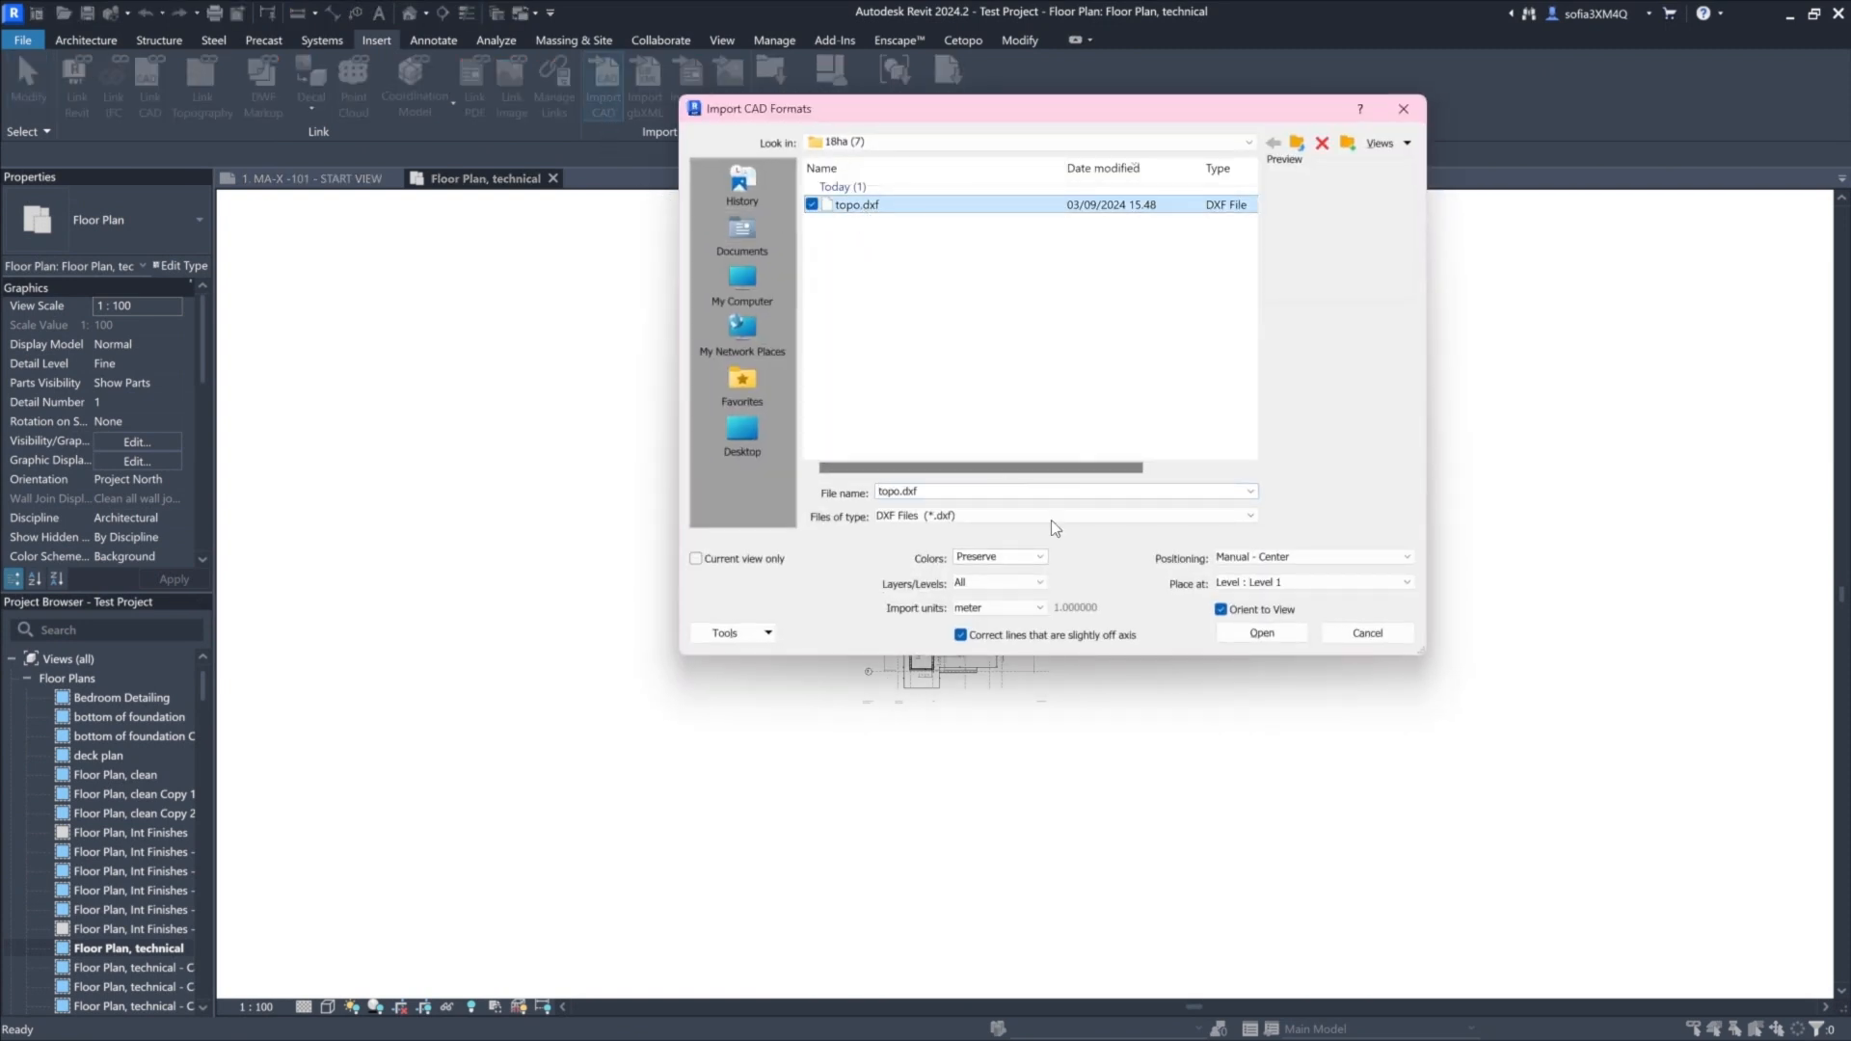
pyautogui.click(1282, 558)
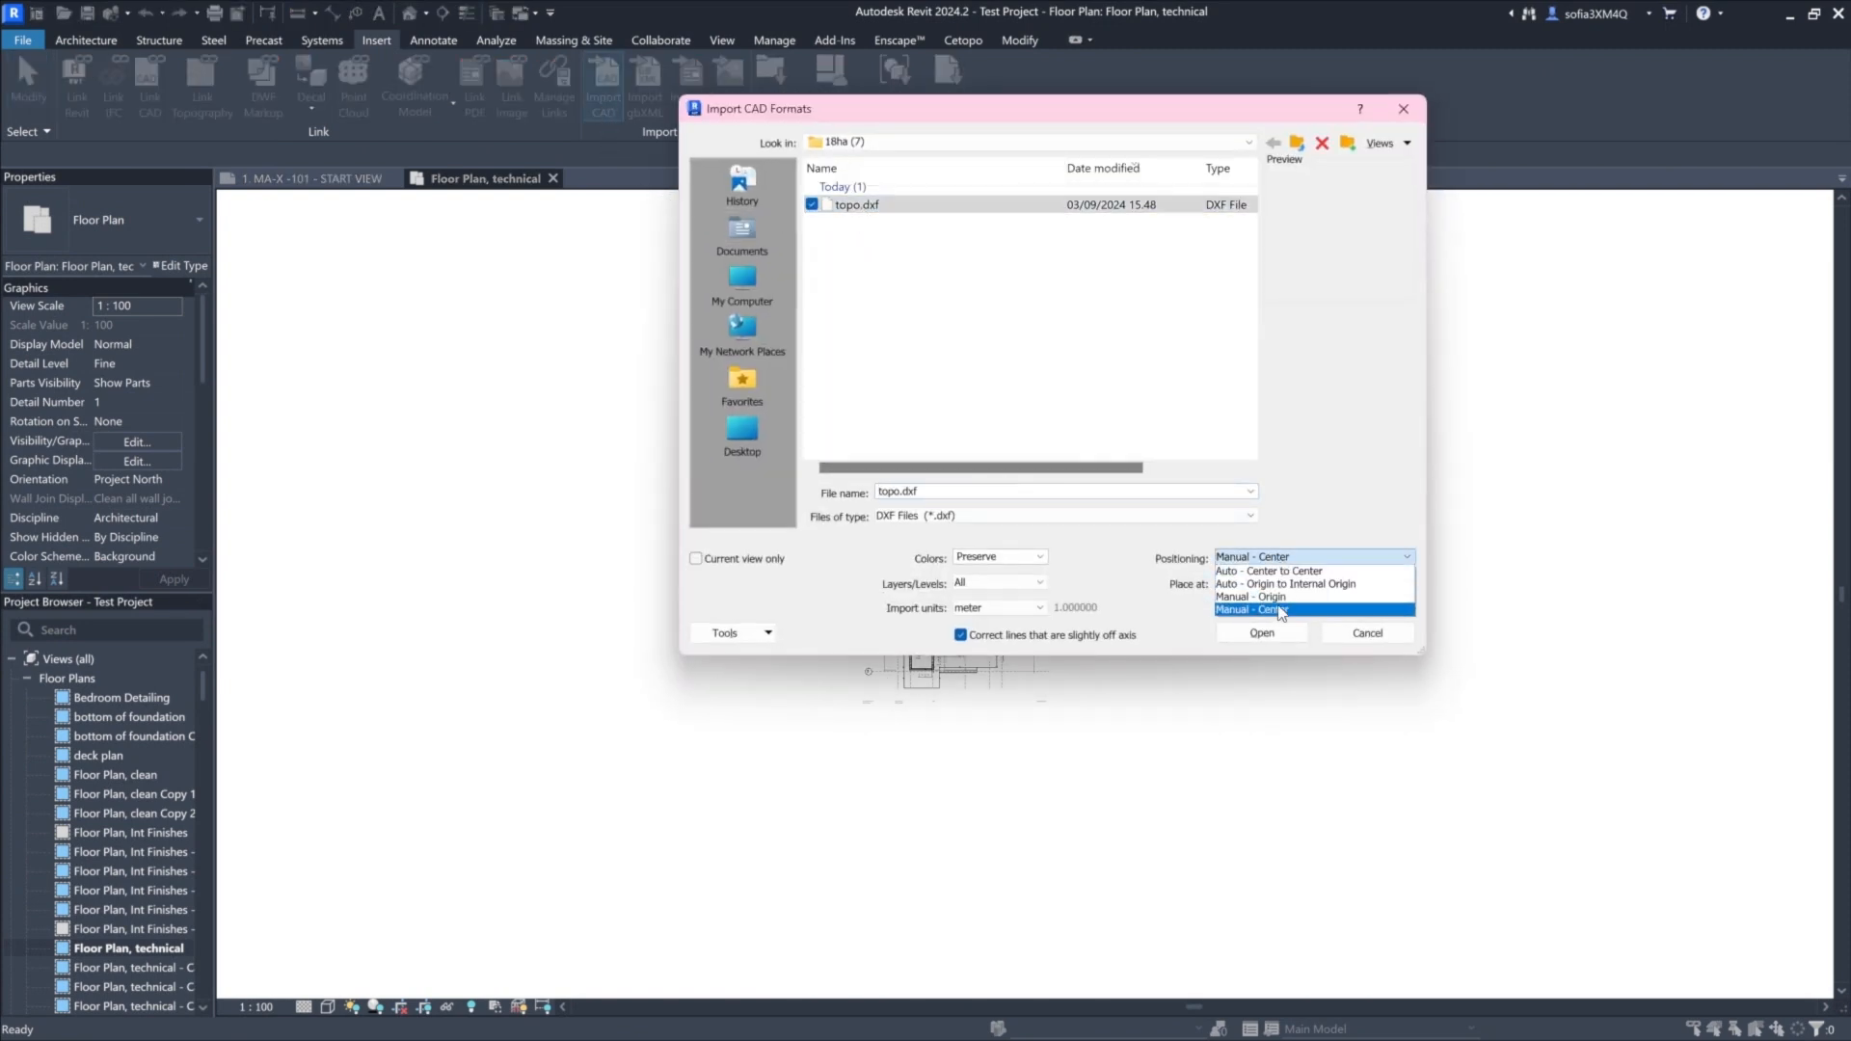
pyautogui.click(1281, 610)
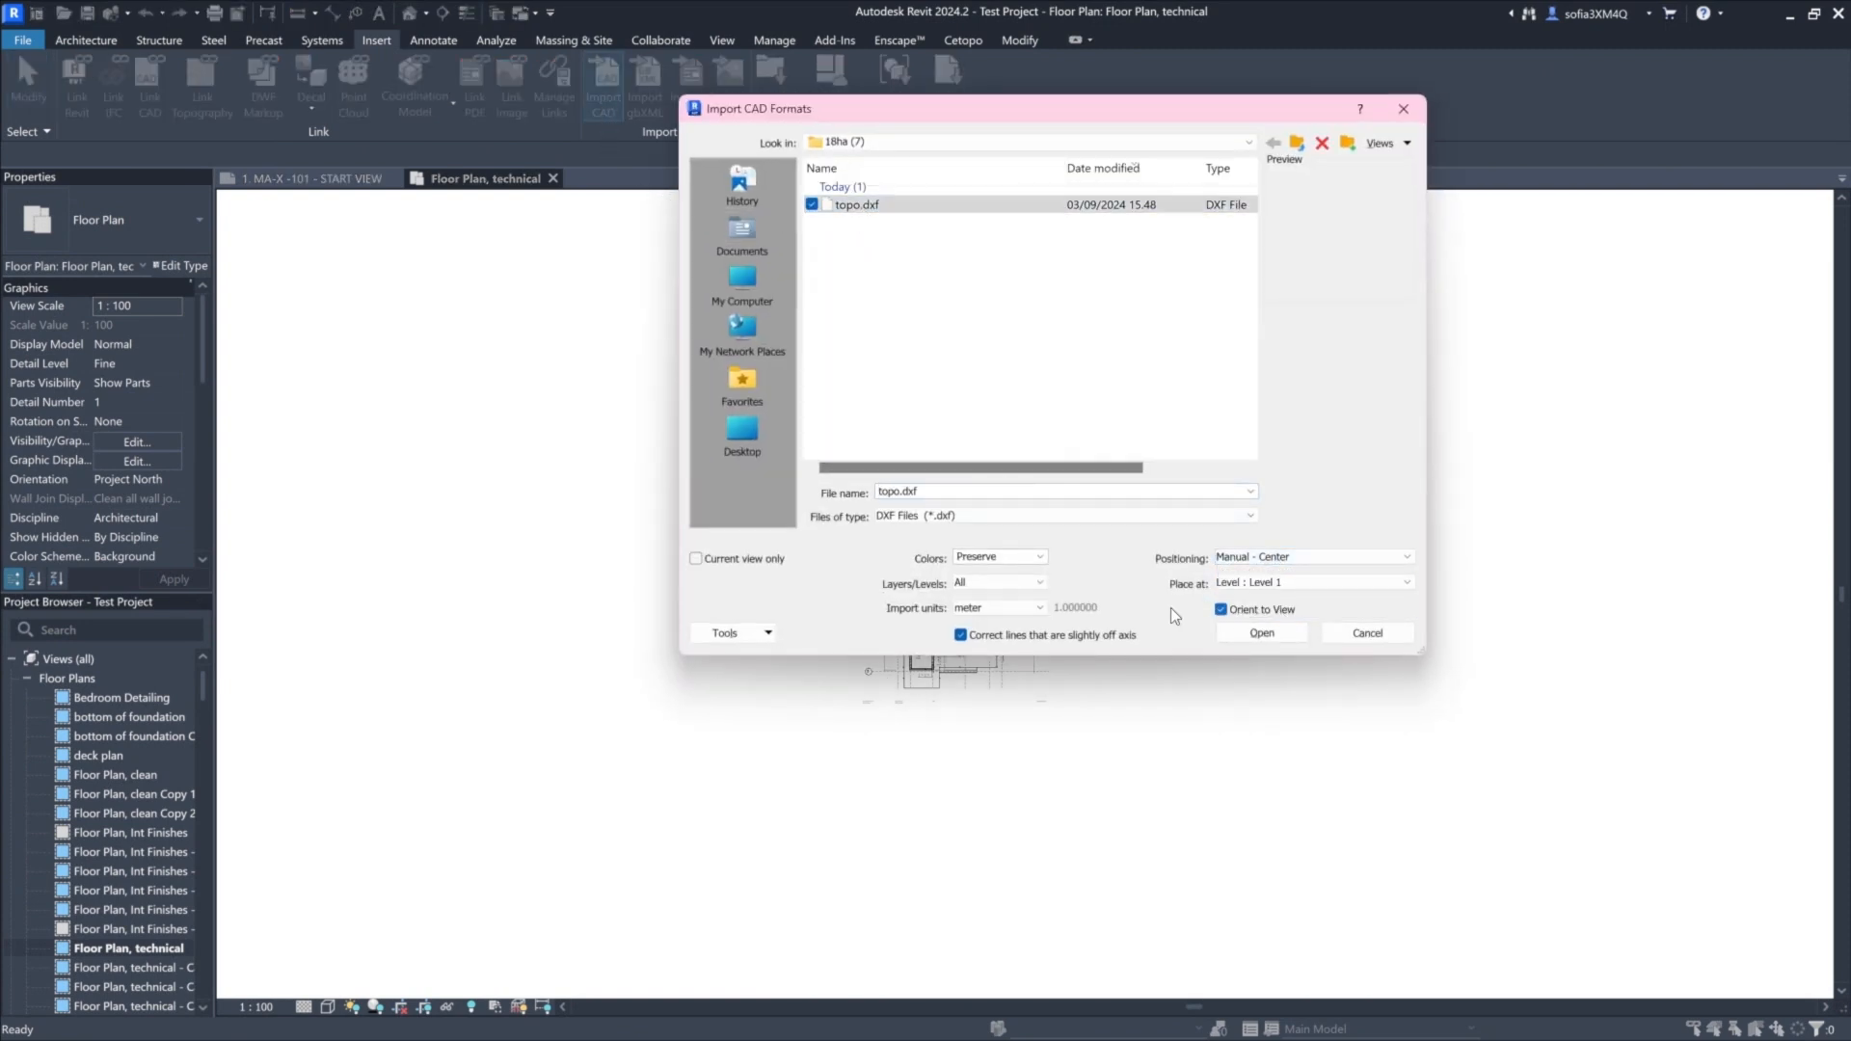
pyautogui.click(1039, 610)
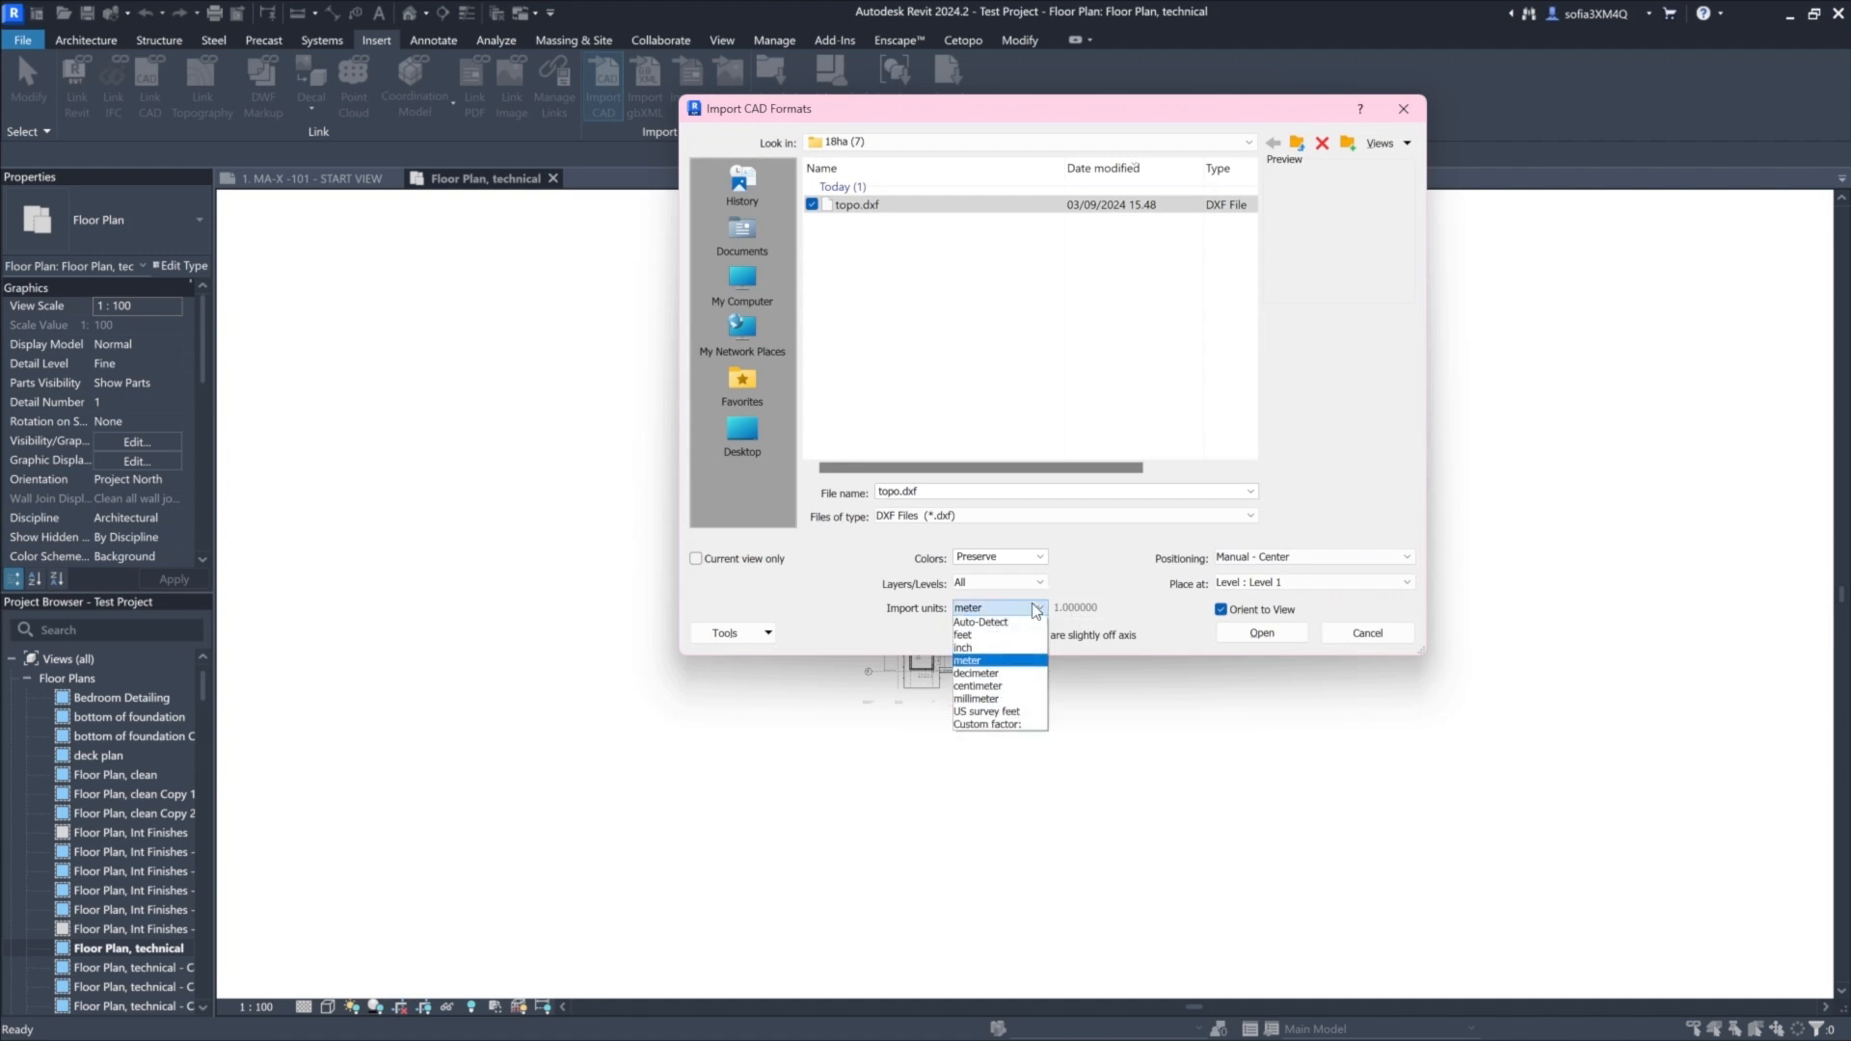
pyautogui.click(1014, 663)
pyautogui.click(1253, 635)
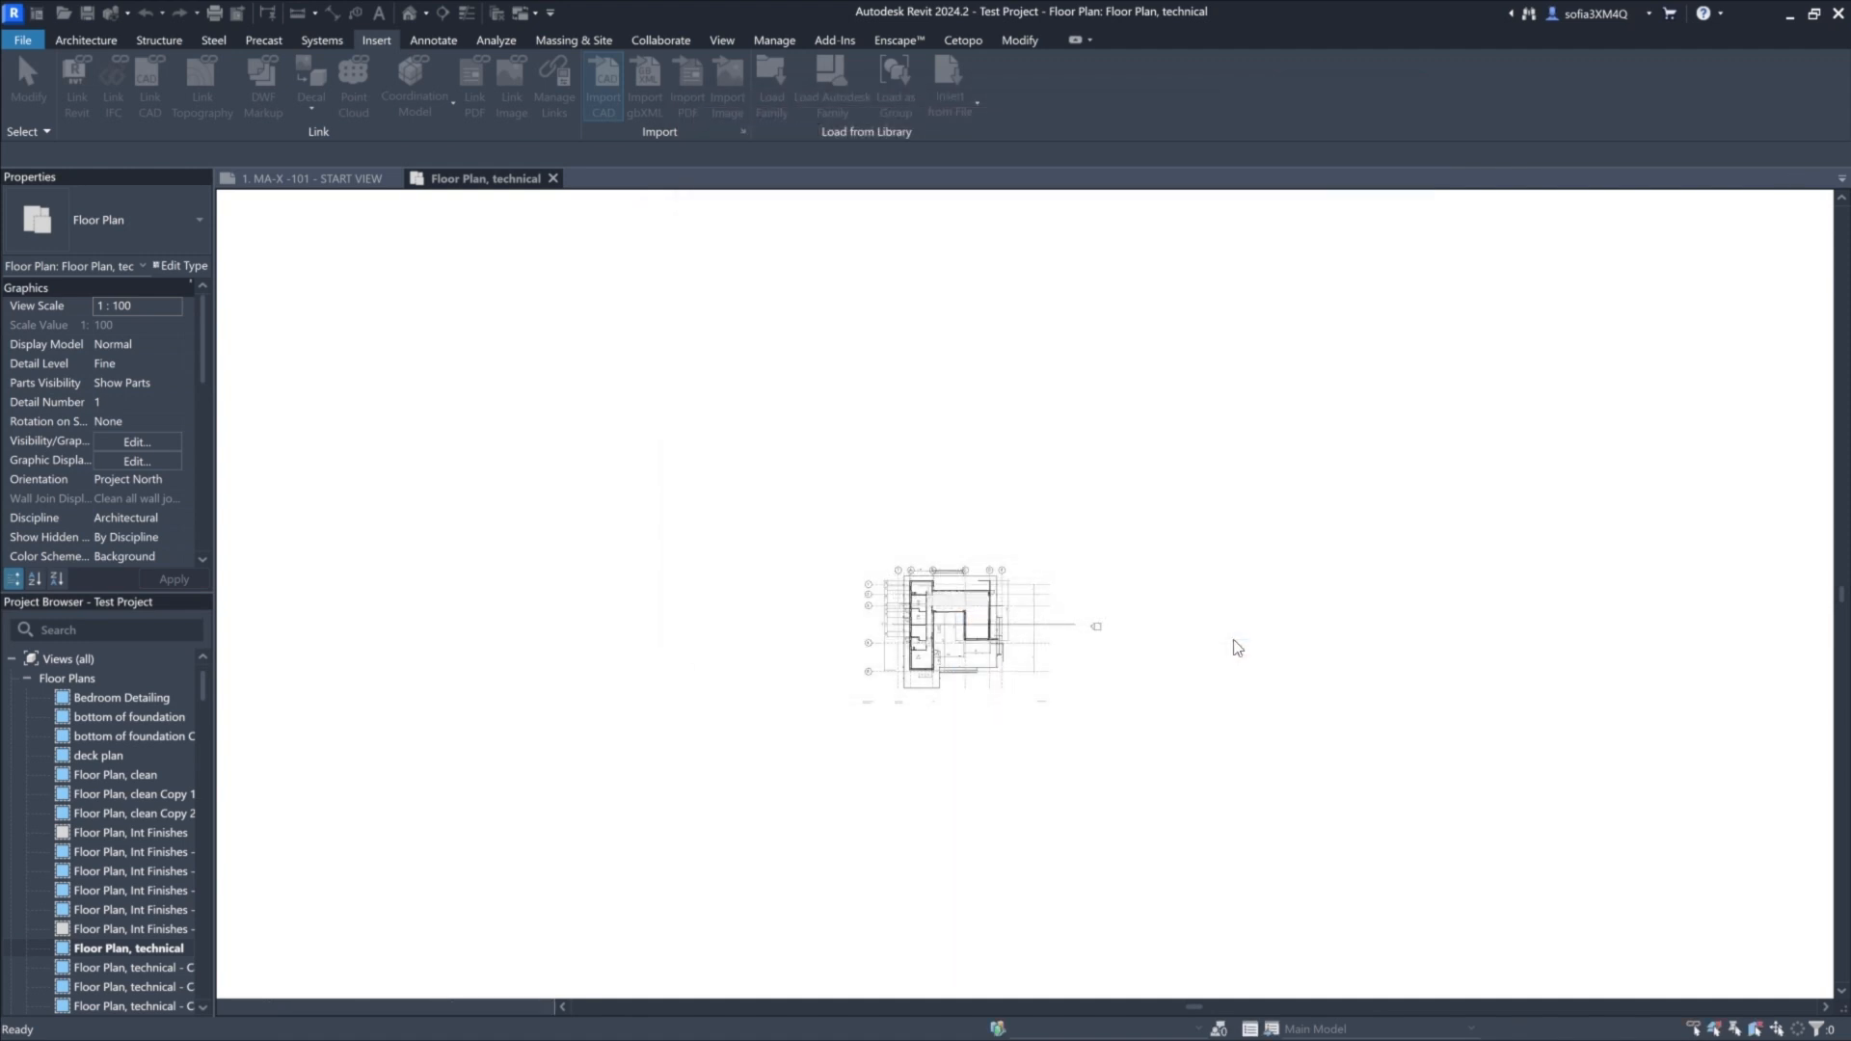
pyautogui.click(1247, 699)
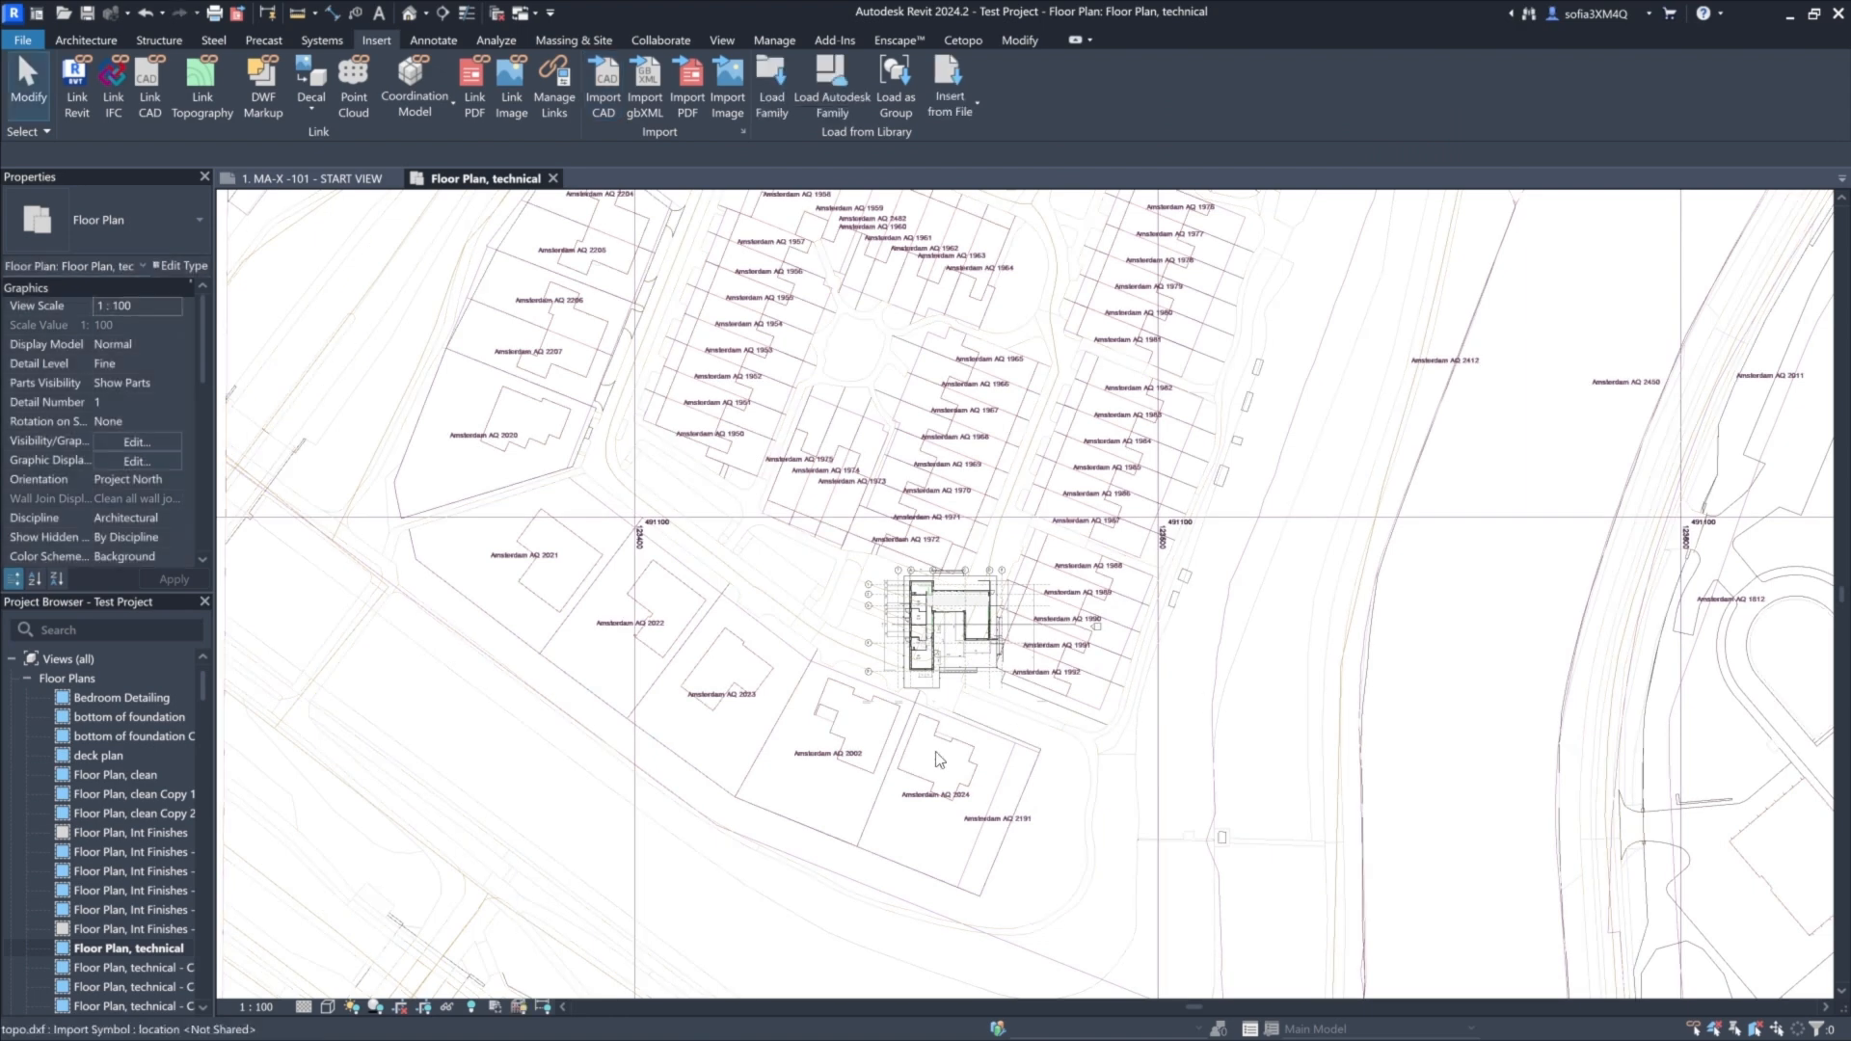
# Move the imported topo.dxf so the plot corner east of the Amsterdam AQ 1812 label lands on the terrace corner near grids 7 and A.
pyautogui.scroll(-2, 943, 781)
pyautogui.scroll(-2, 942, 781)
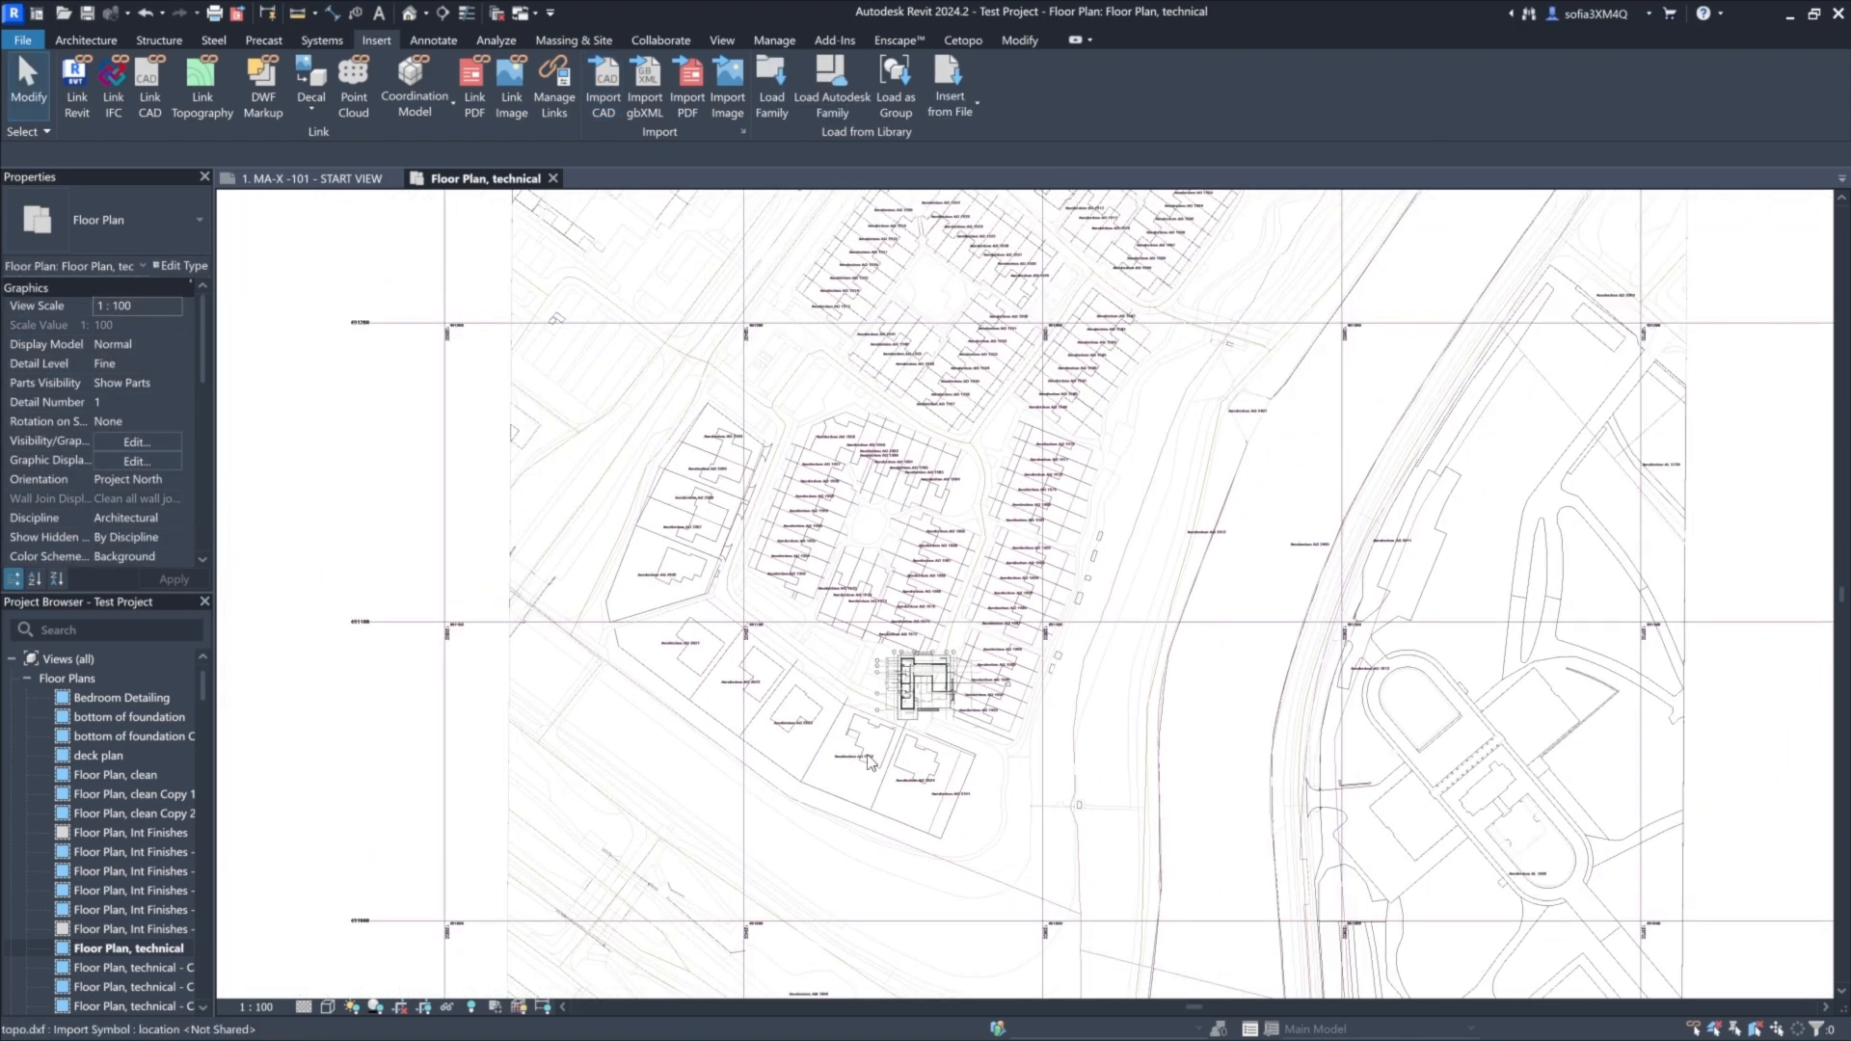
pyautogui.click(1285, 707)
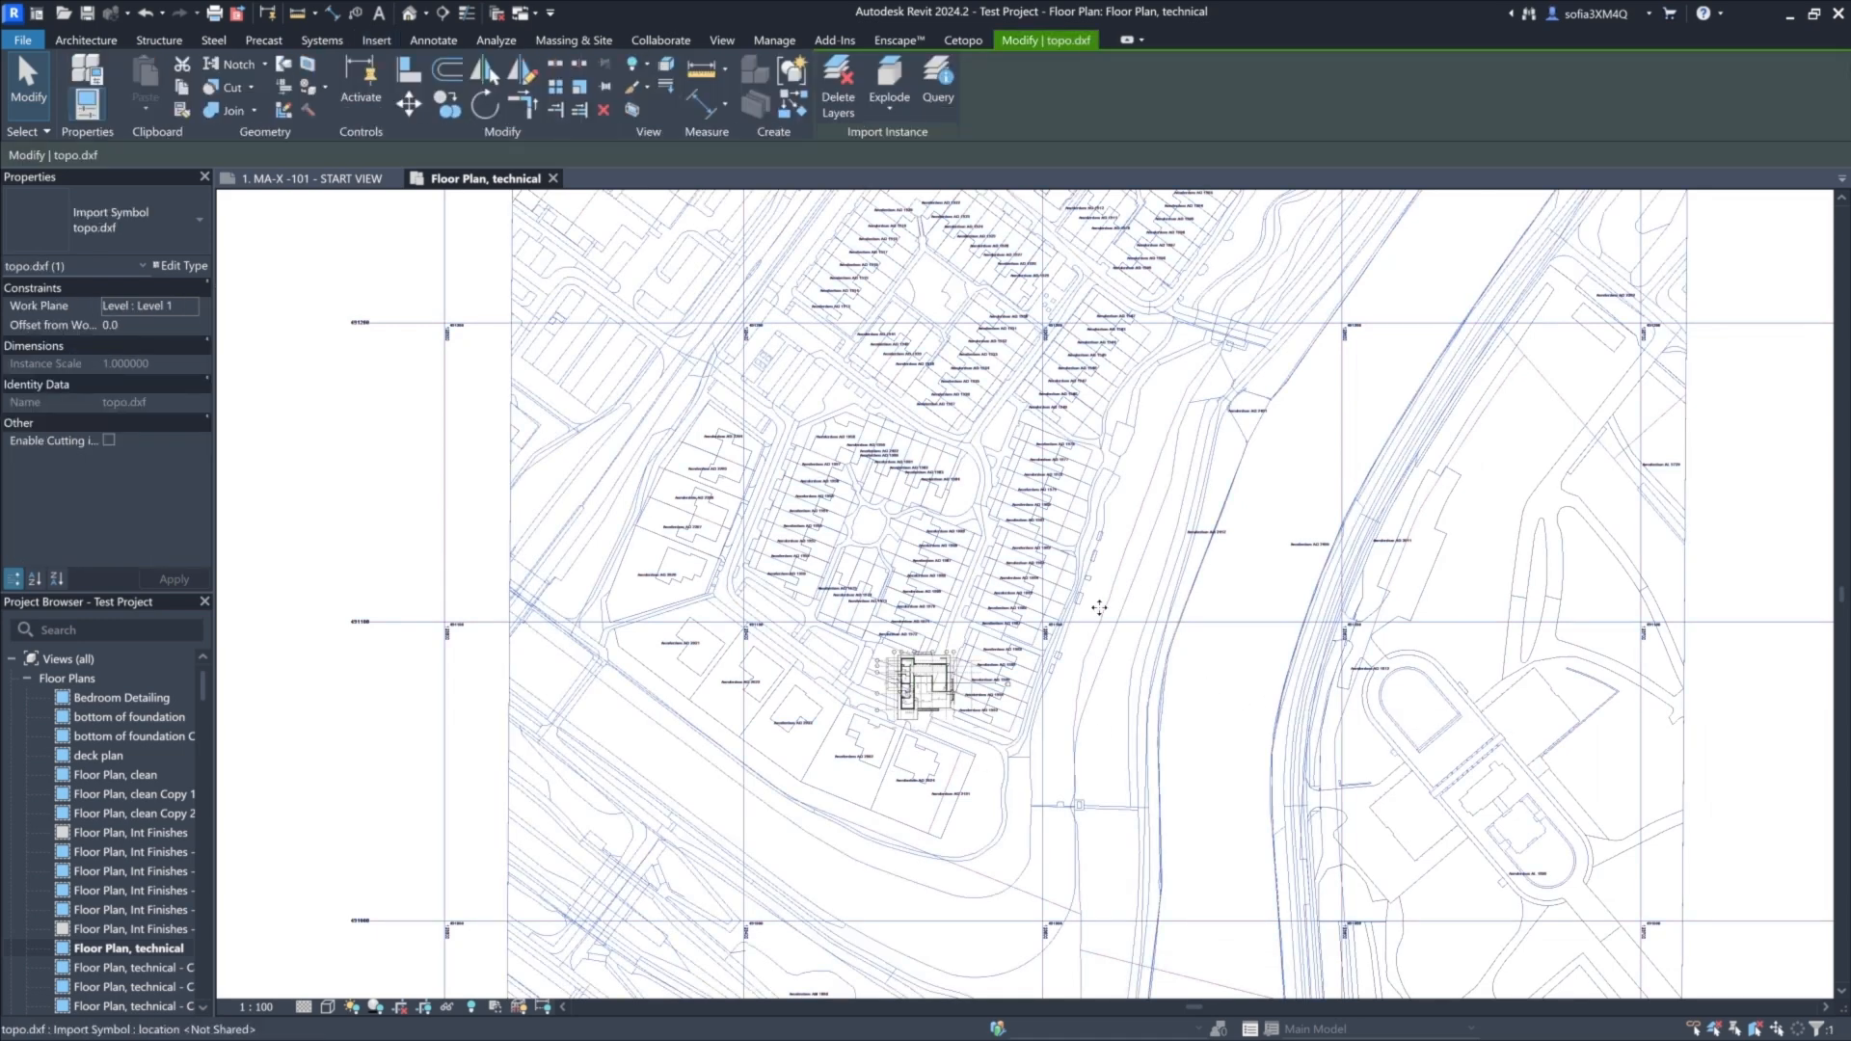
pyautogui.click(408, 106)
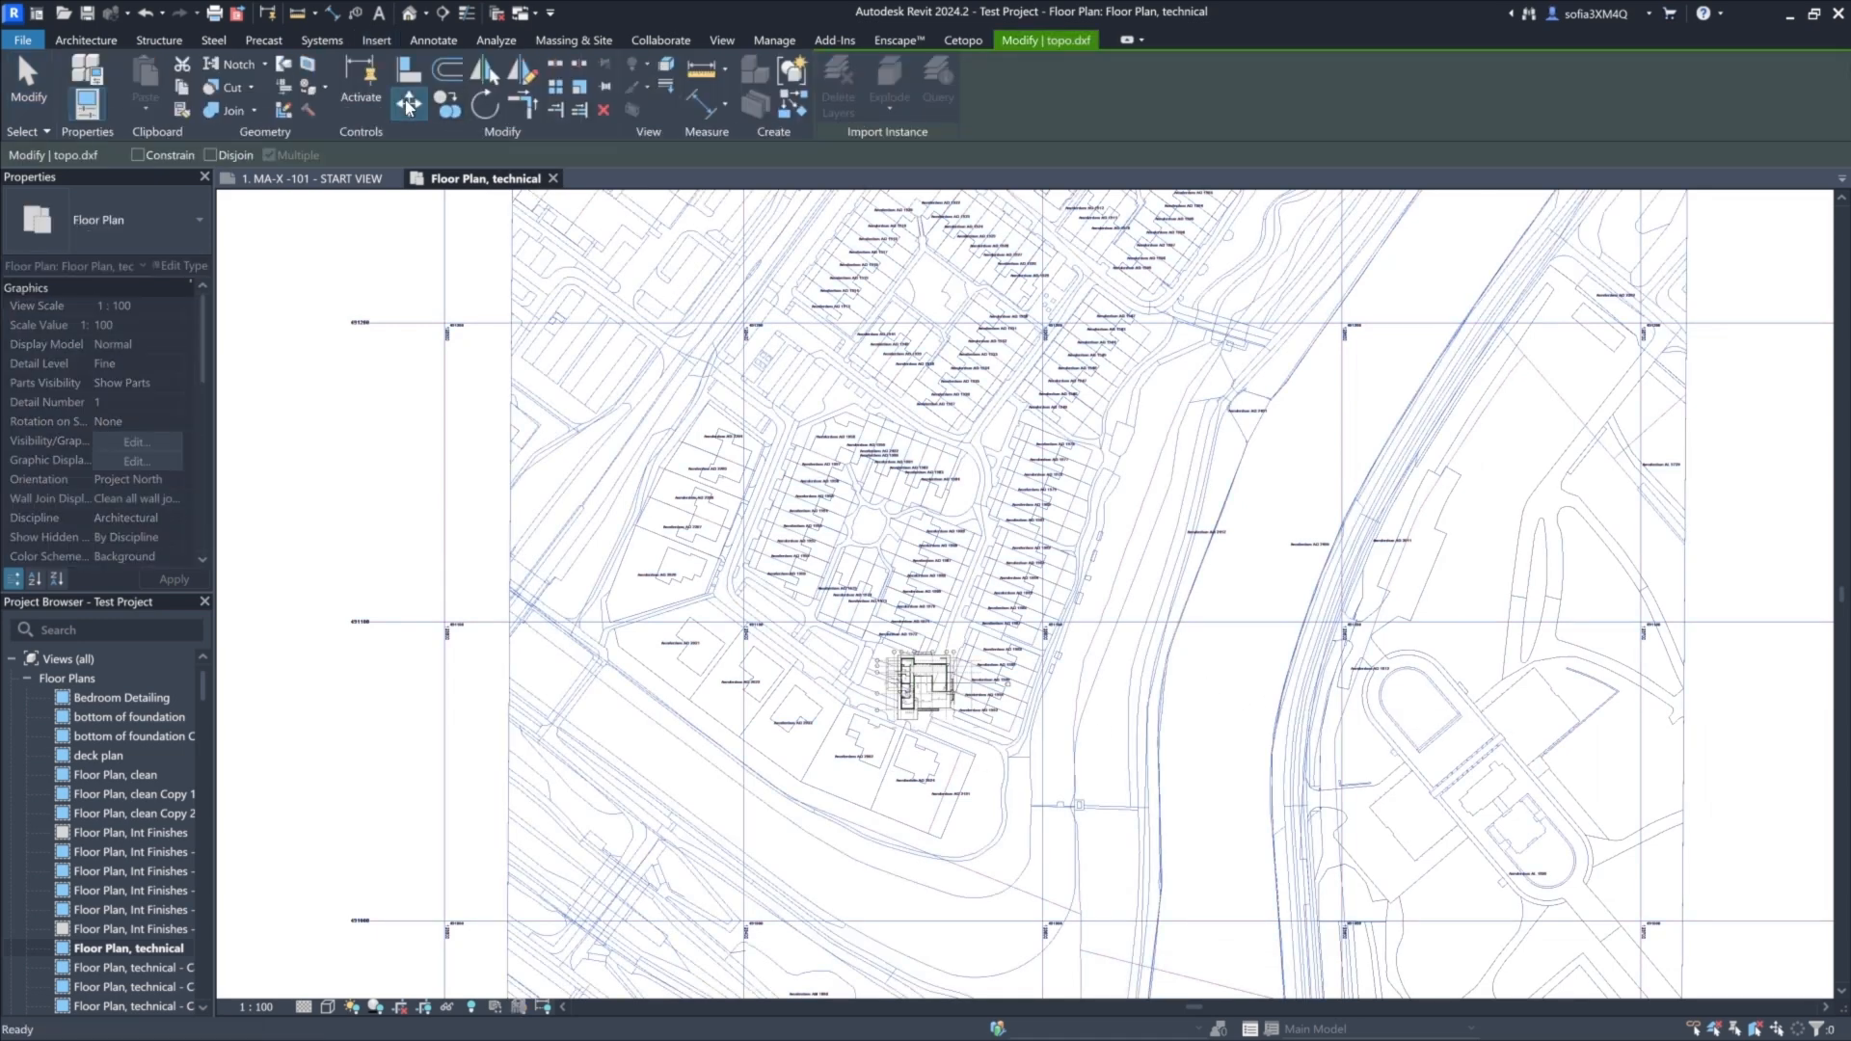
pyautogui.scroll(1, 1552, 683)
pyautogui.scroll(3, 1542, 680)
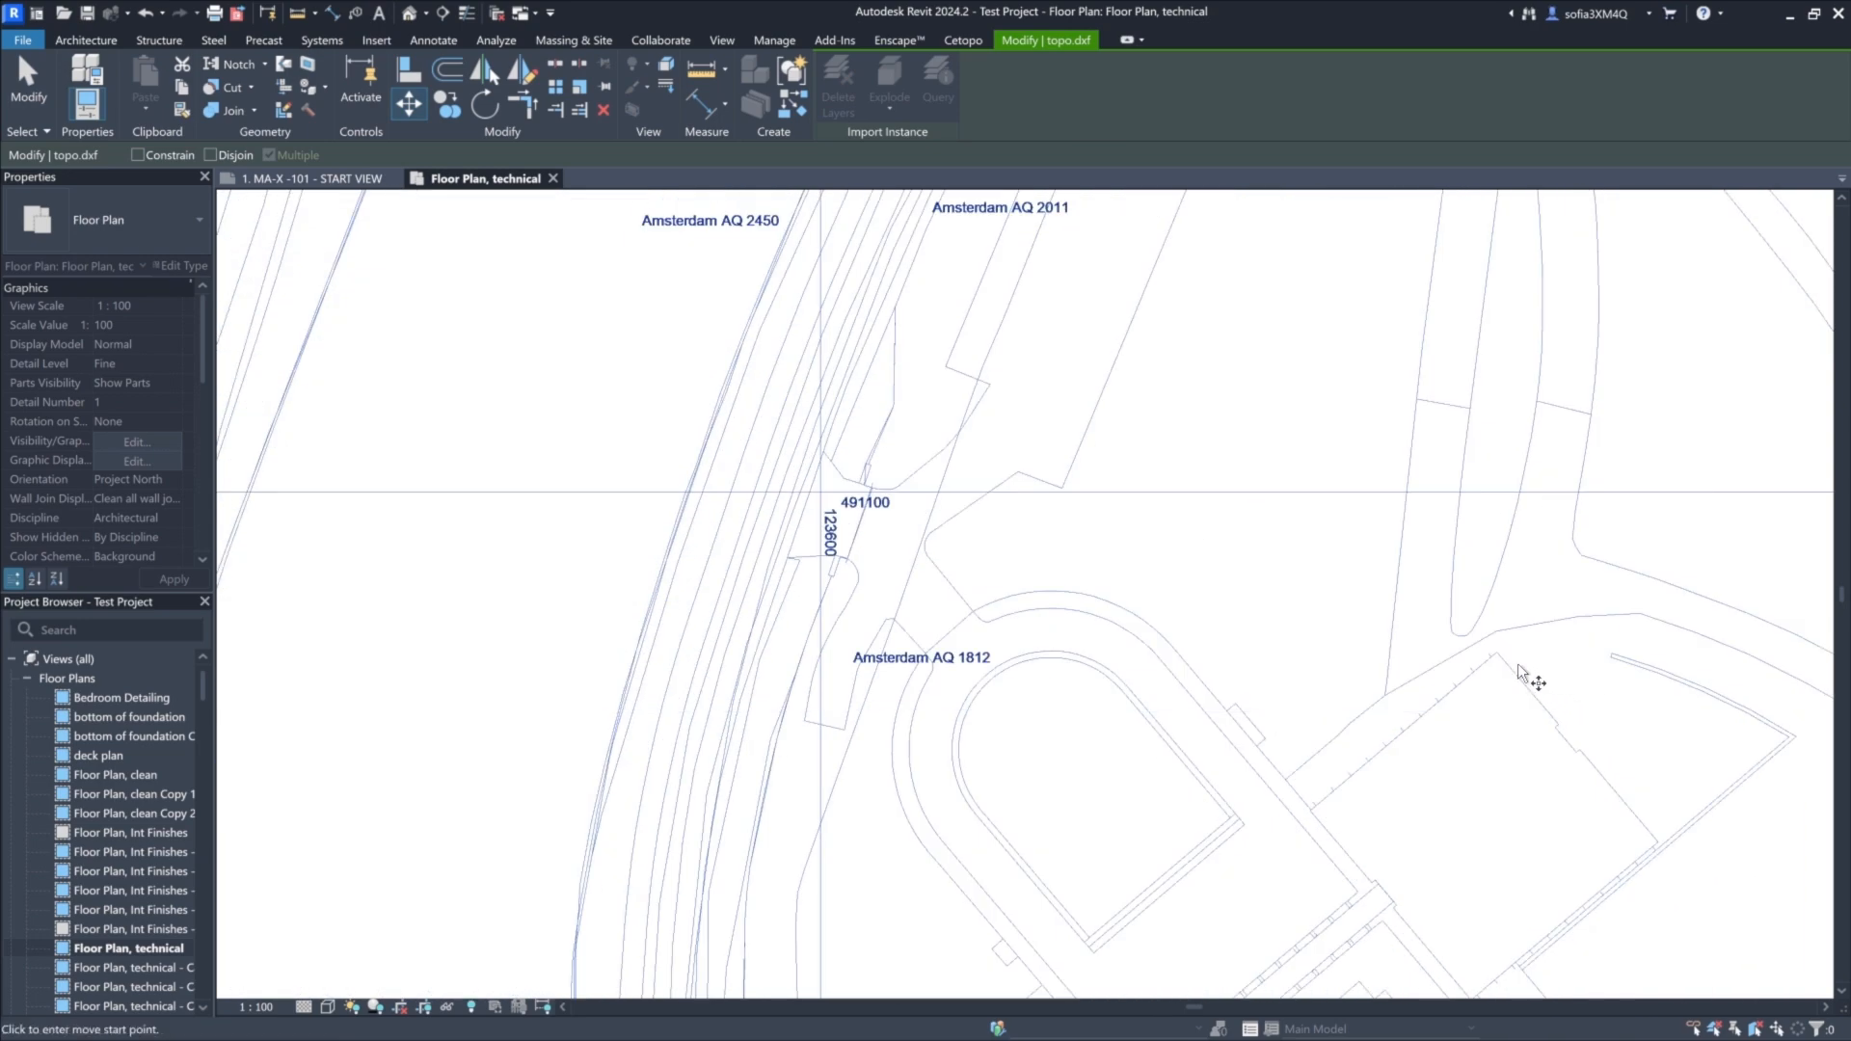
pyautogui.click(1495, 649)
pyautogui.scroll(-3, 1497, 653)
pyautogui.scroll(2, 1492, 656)
pyautogui.scroll(-2, 1488, 656)
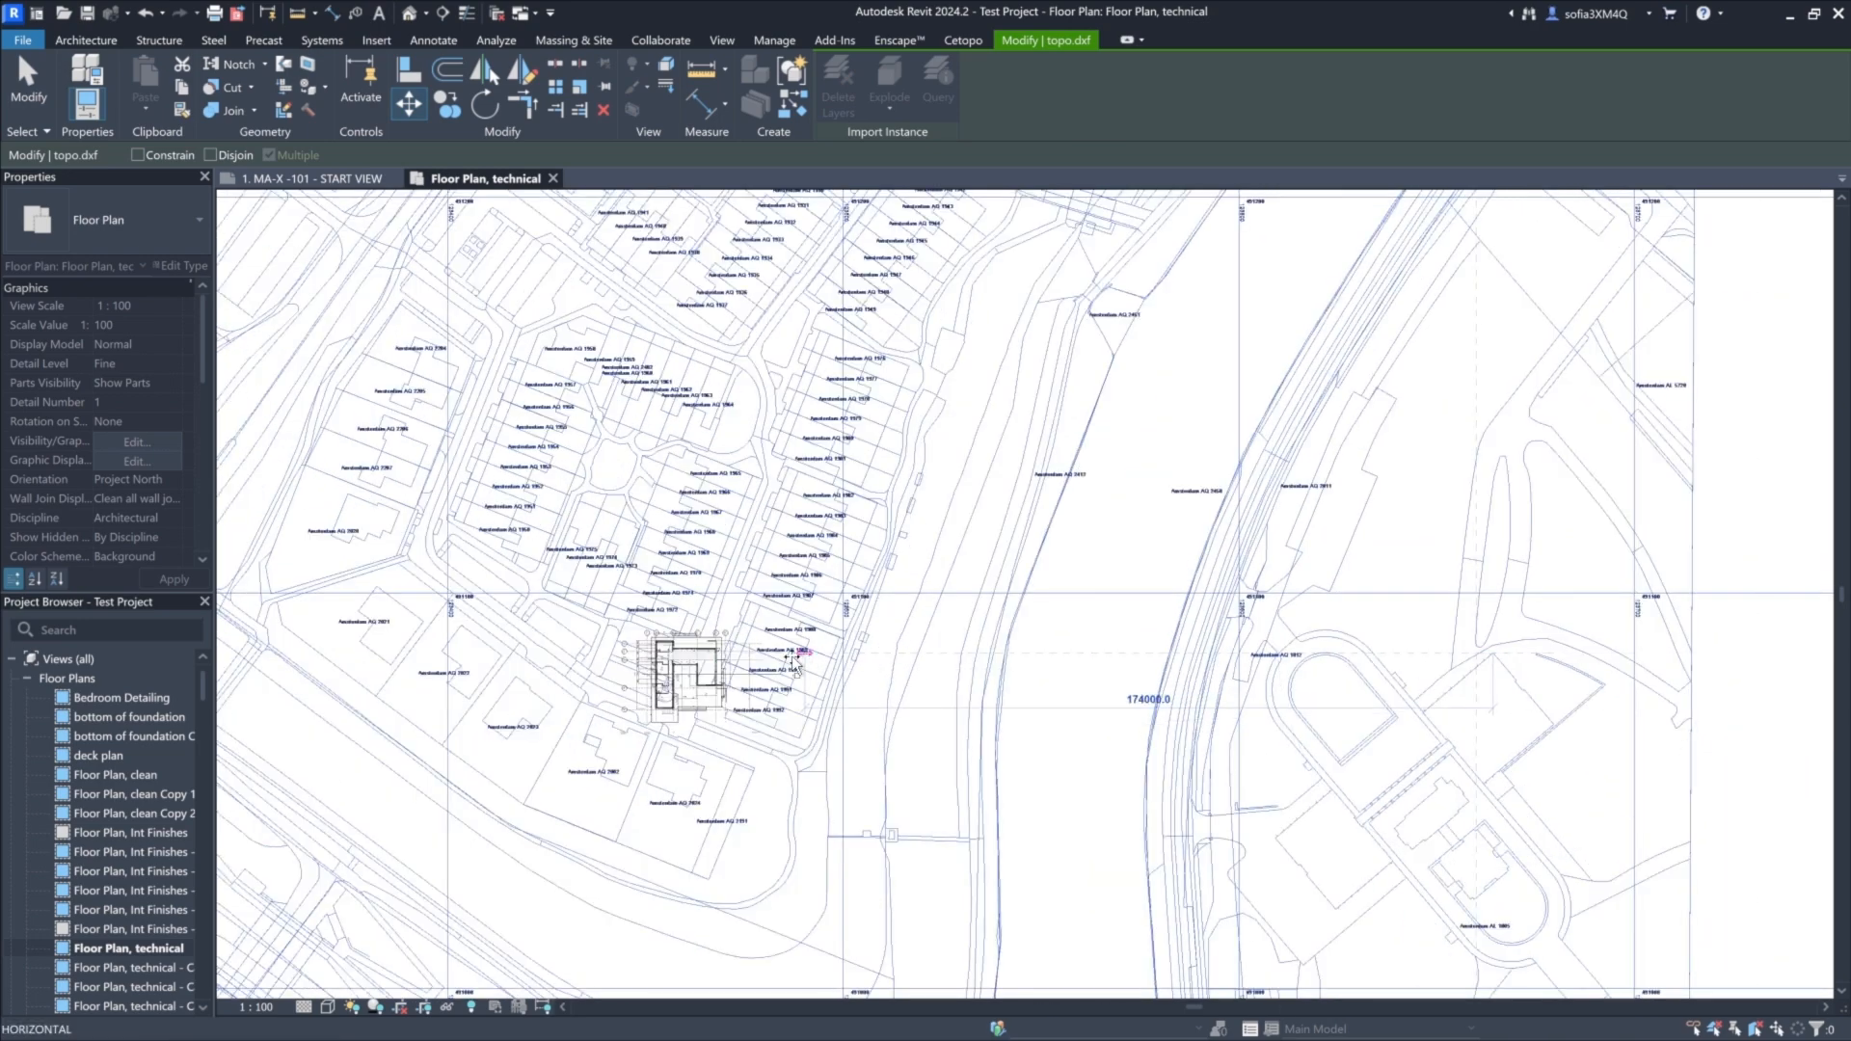
pyautogui.scroll(8, 655, 646)
pyautogui.scroll(2, 627, 617)
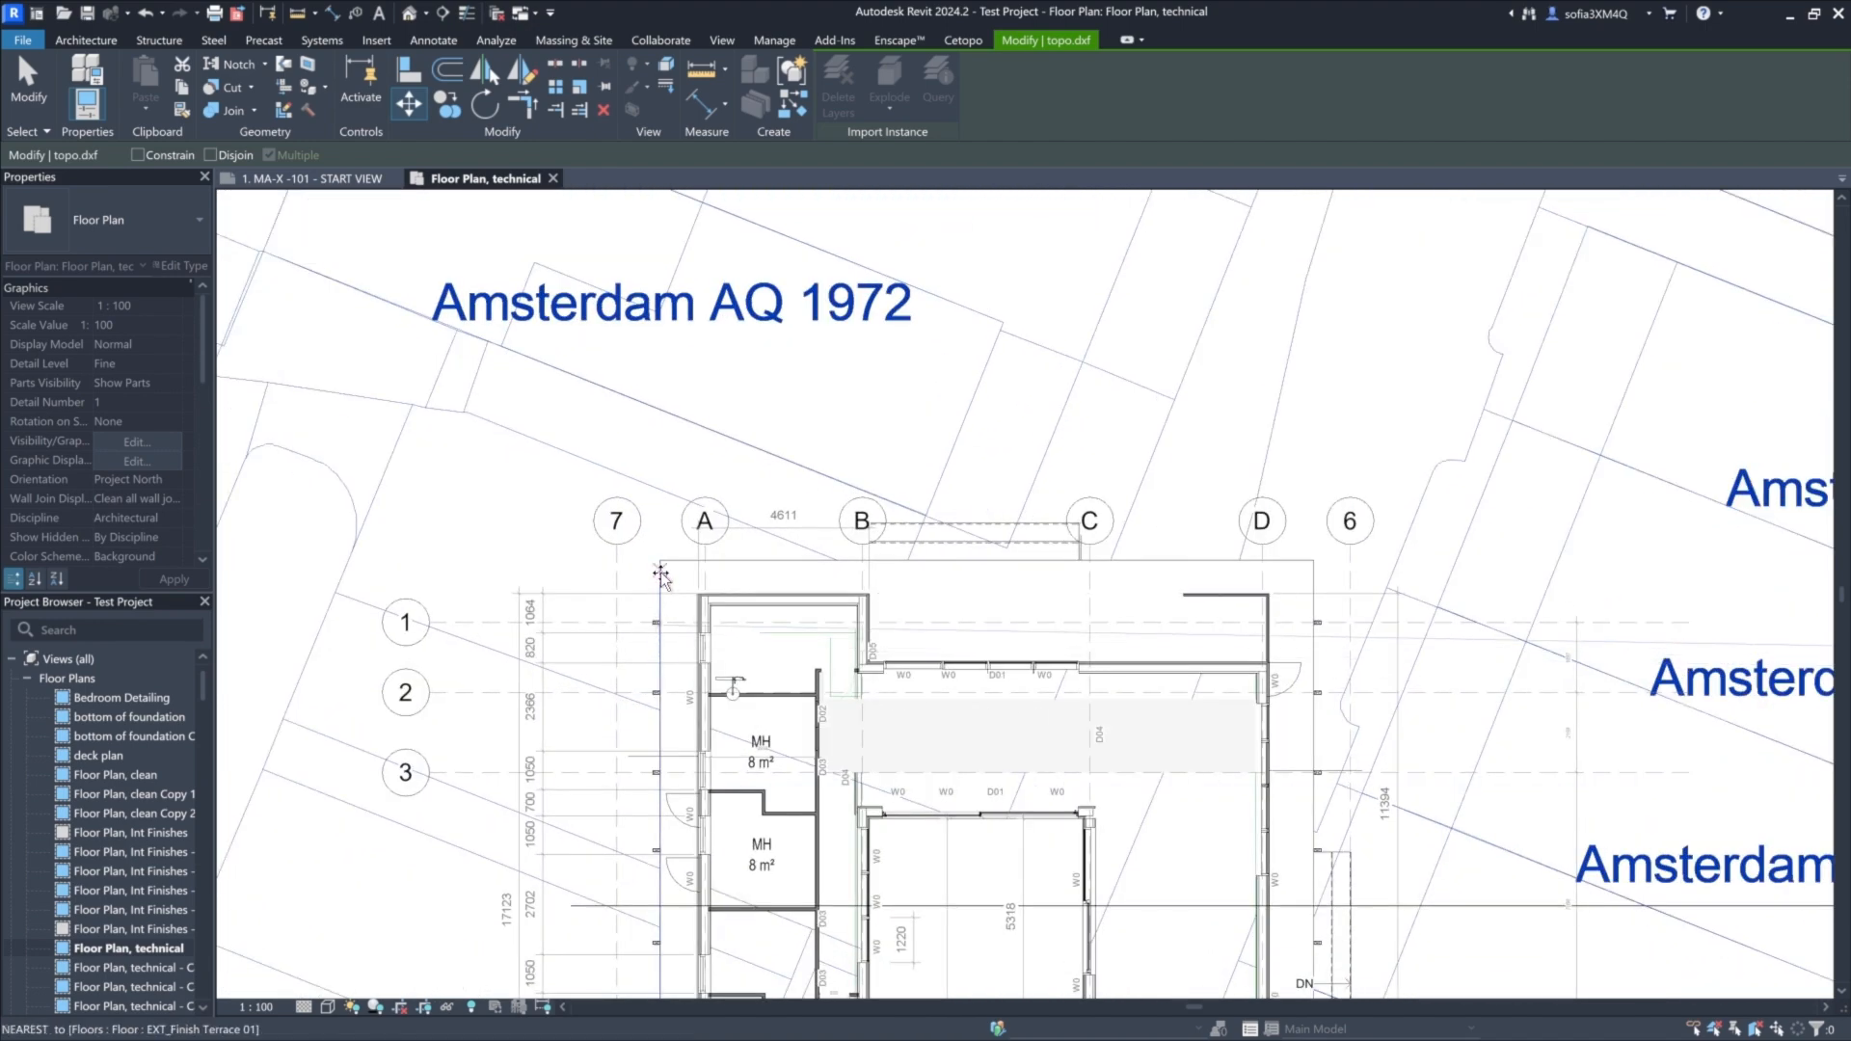
pyautogui.click(661, 563)
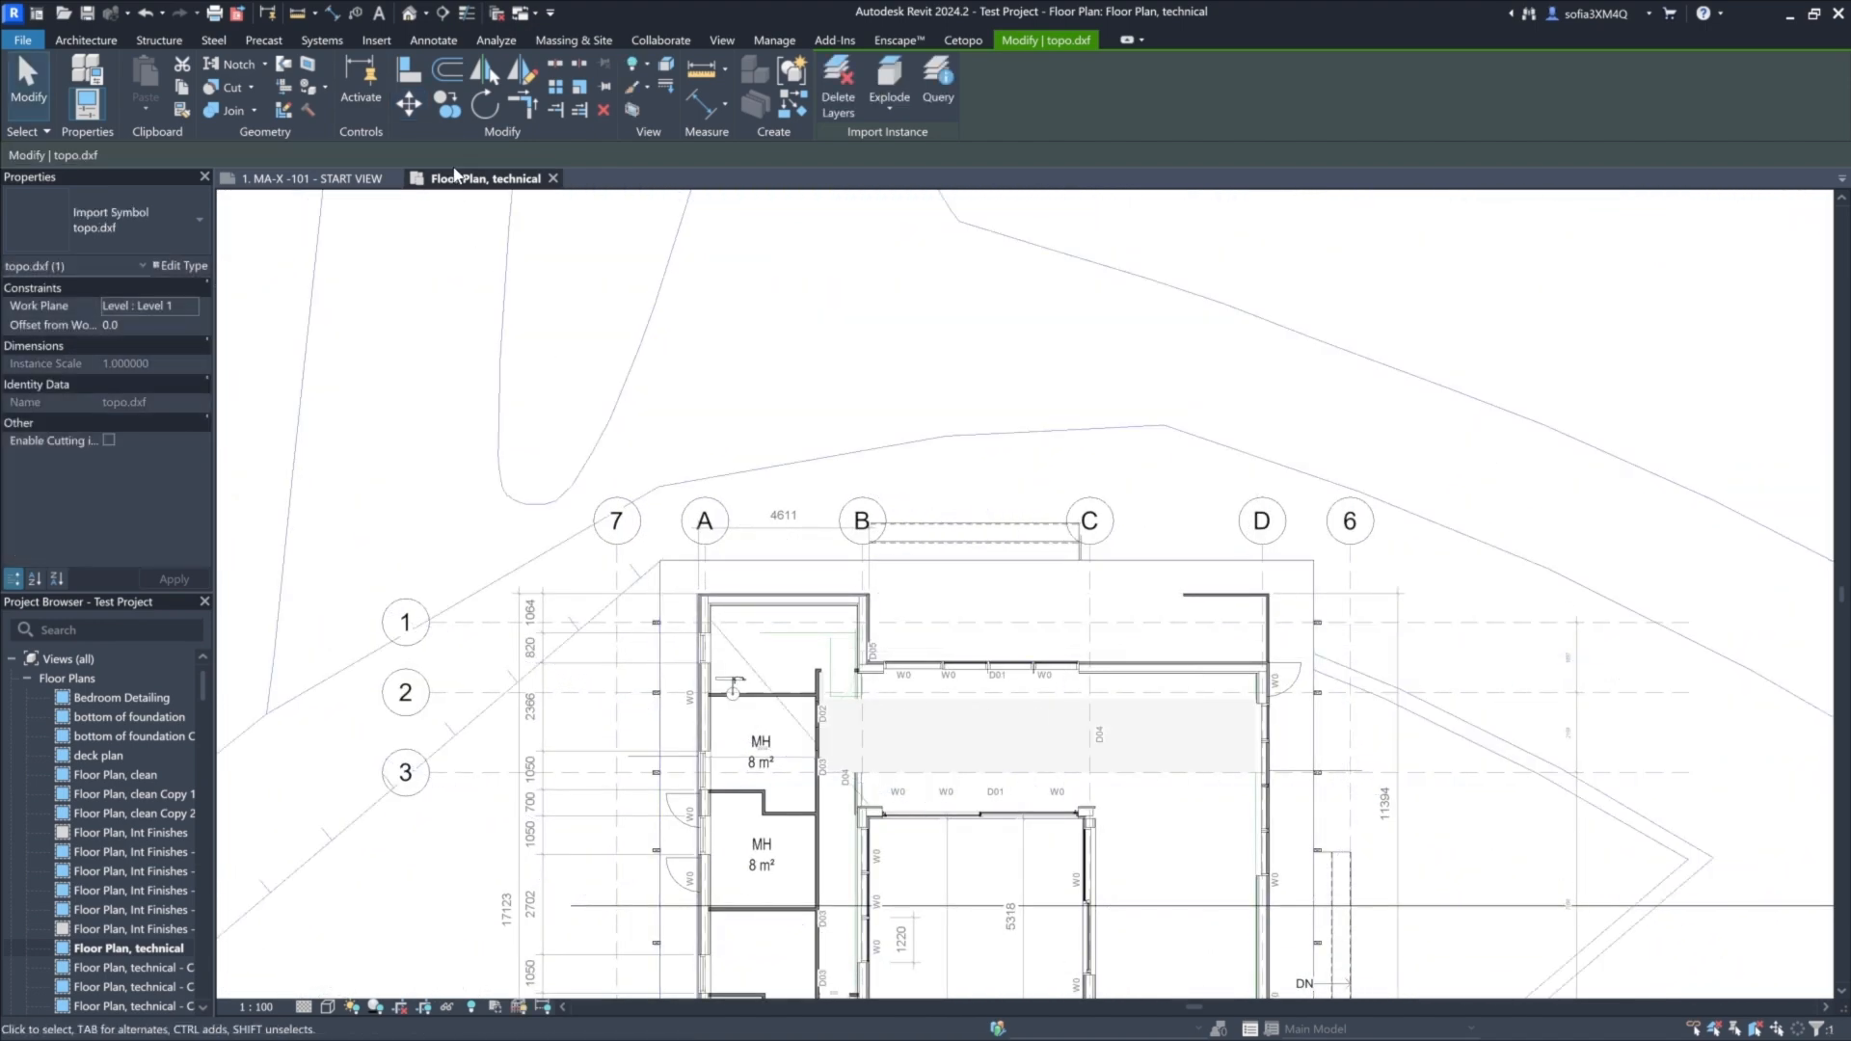
# Rotate topo.dxf about the shared terrace corner so its plot edge aligns with the terrace's upper edge towards grid D.
pyautogui.click(485, 103)
pyautogui.moveTo(854, 466); pyautogui.dragTo(885, 297, button='middle')
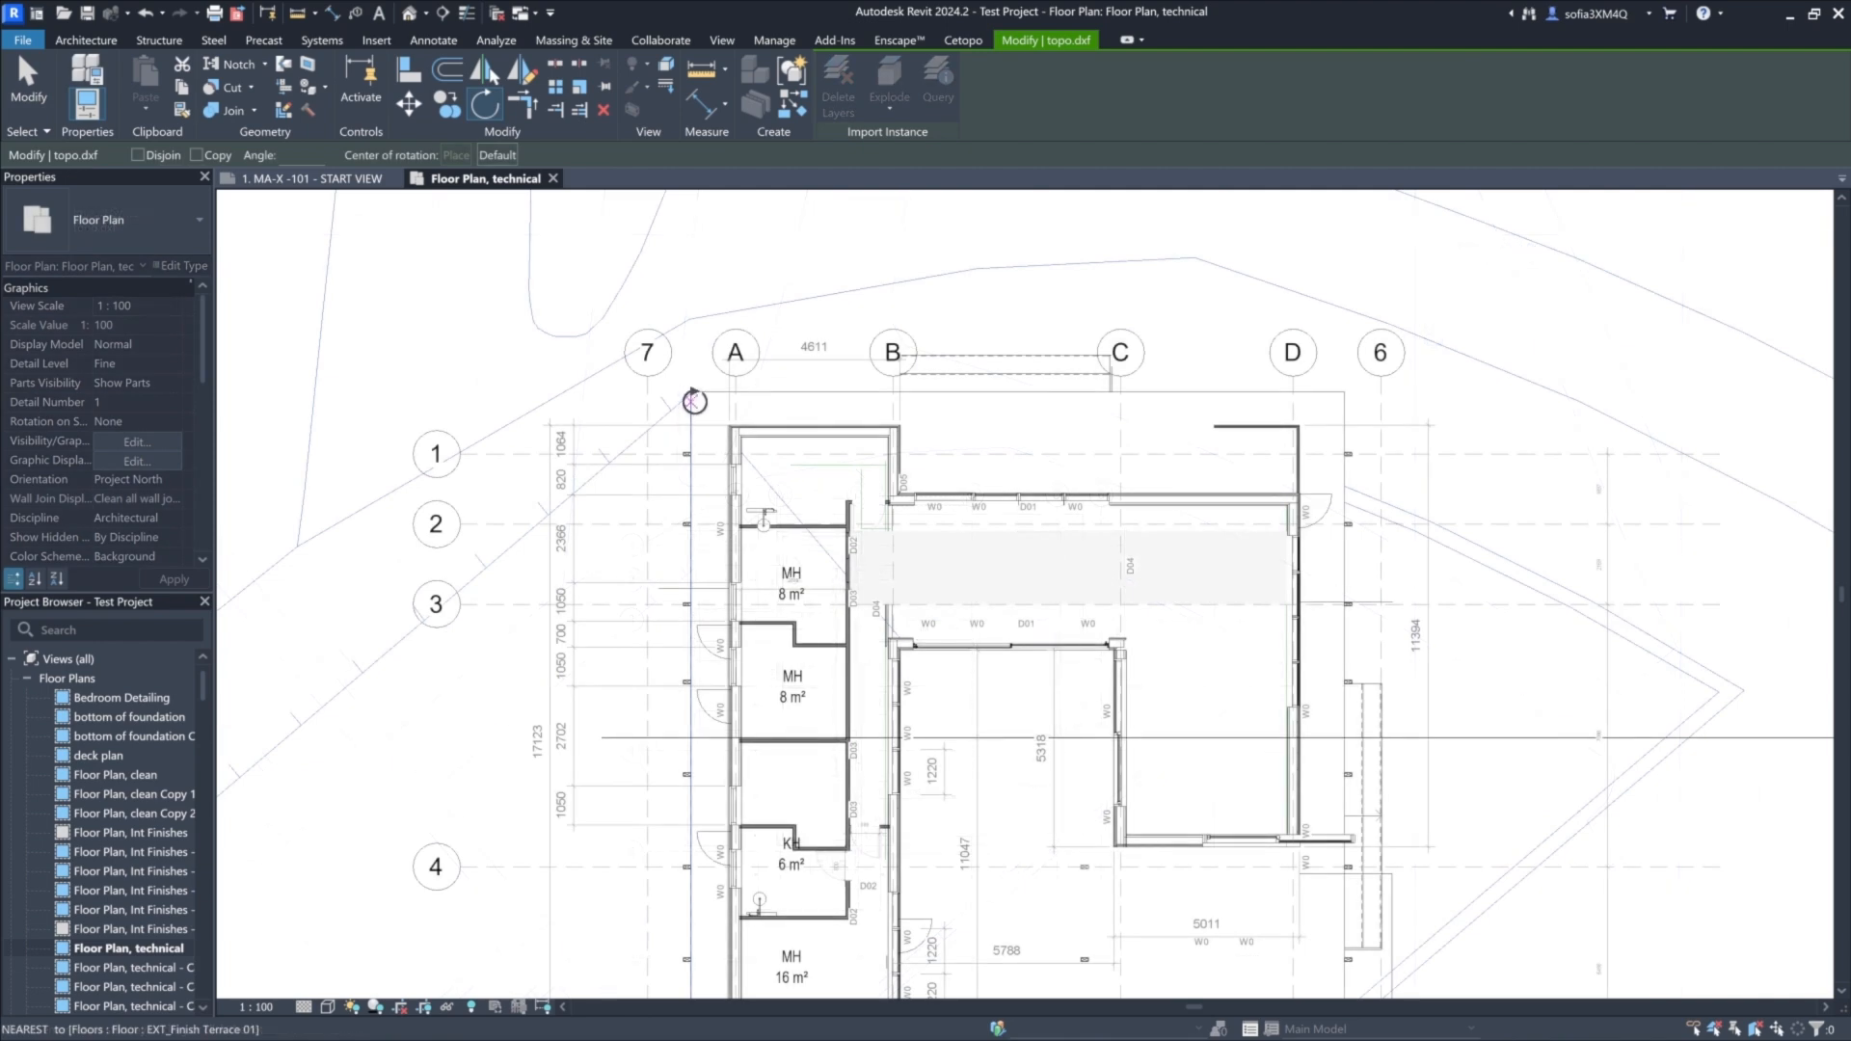
pyautogui.click(691, 393)
pyautogui.click(767, 477)
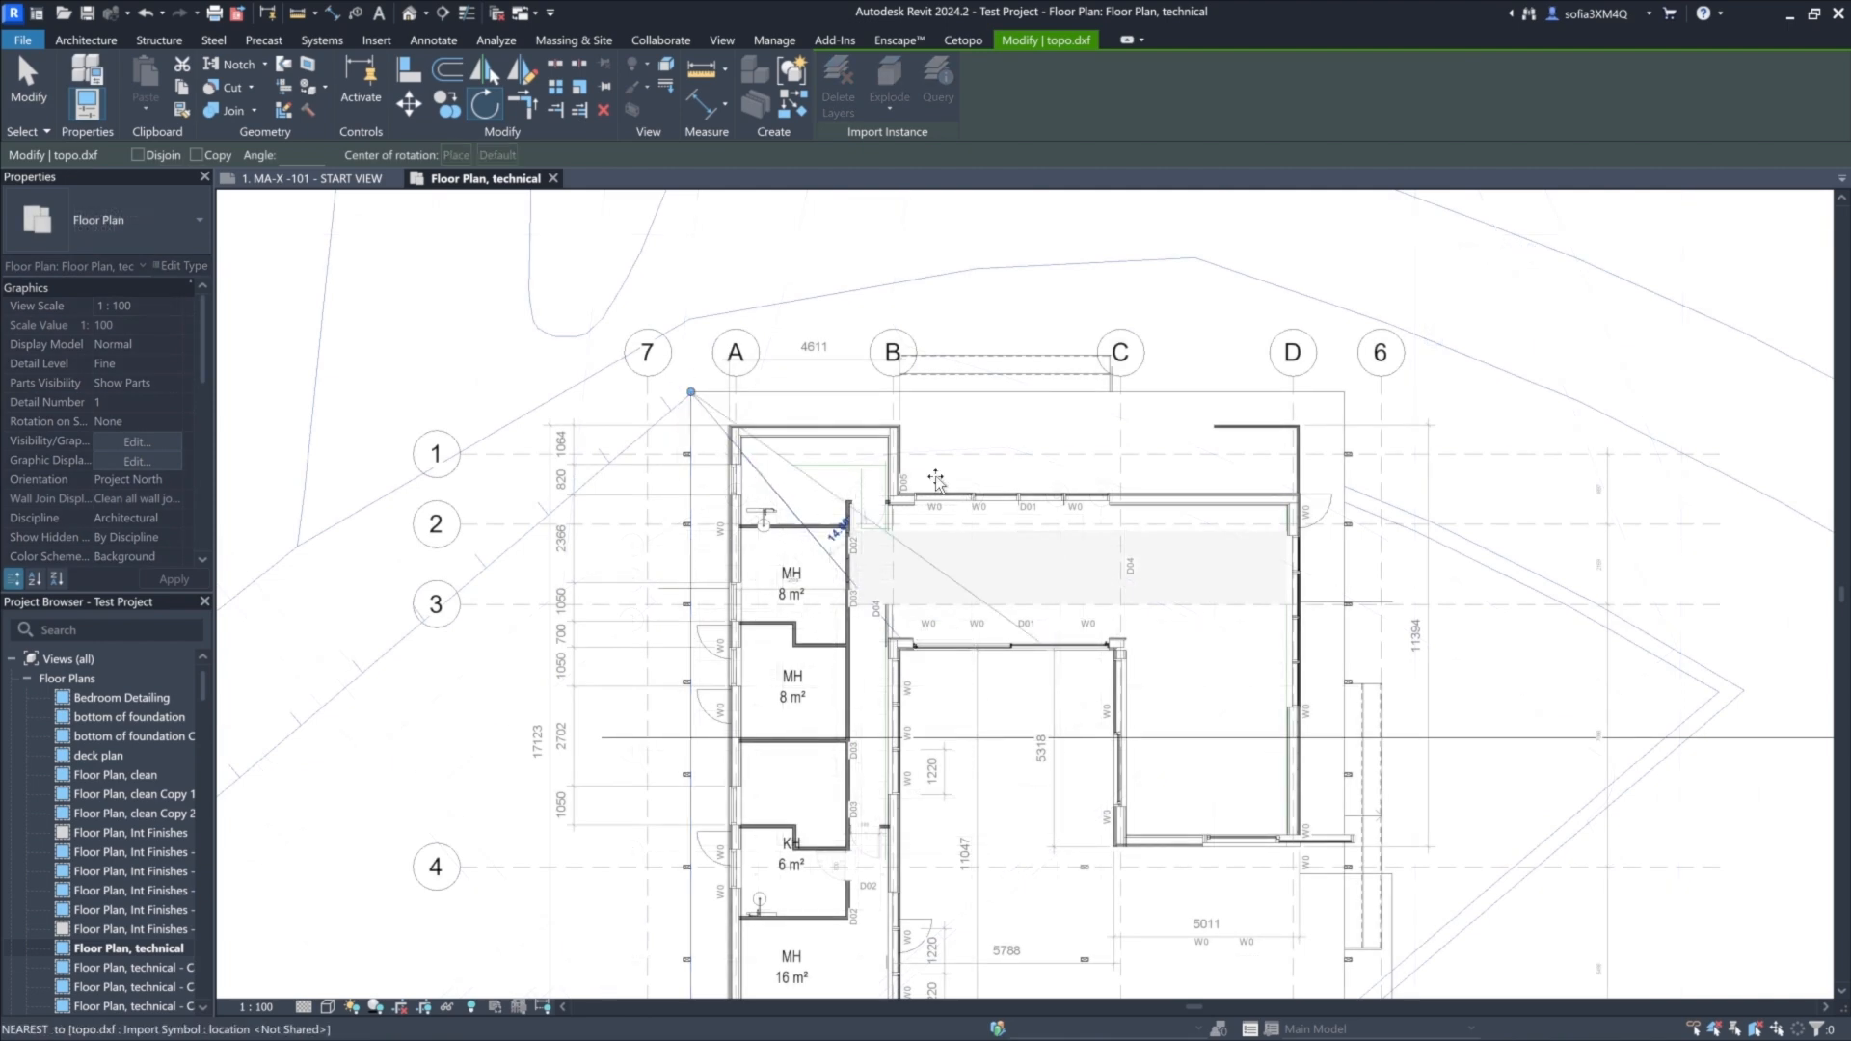
pyautogui.click(1345, 393)
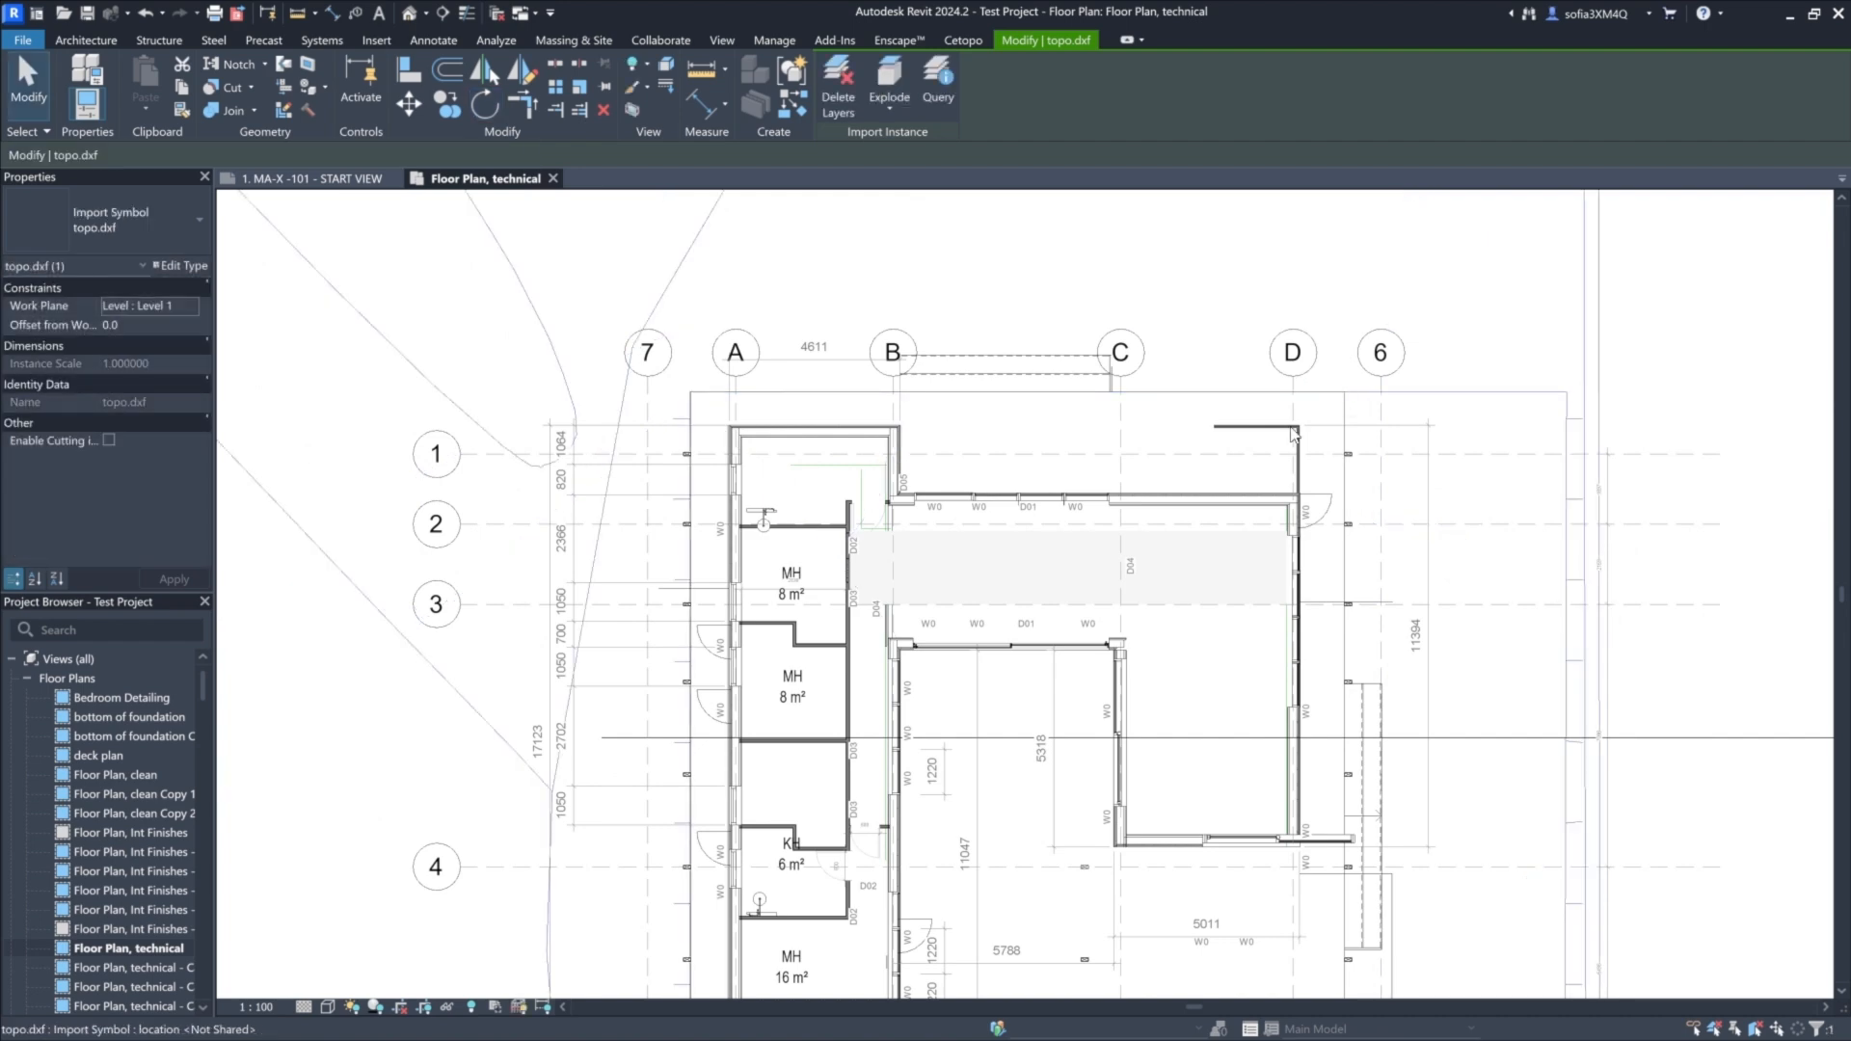
# Save the Test Project file with the repositioned DXF.
pyautogui.scroll(-6, 922, 527)
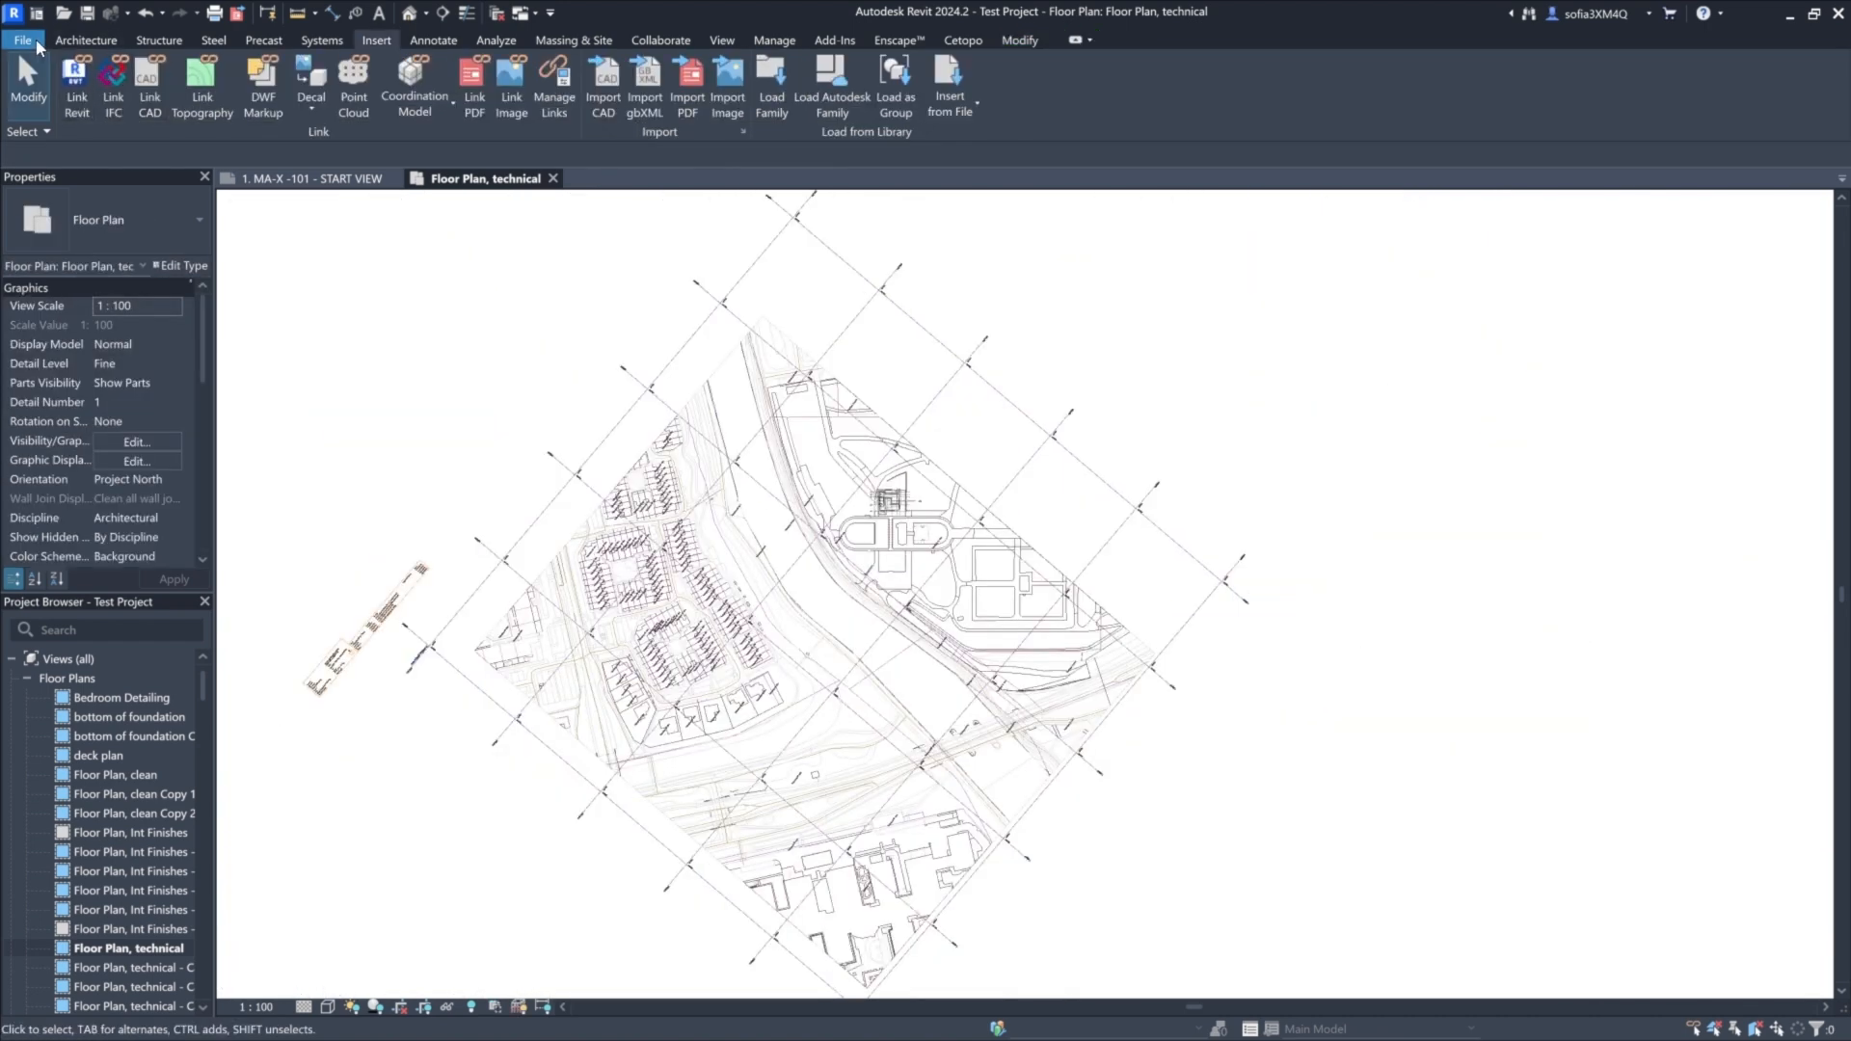
pyautogui.click(22, 39)
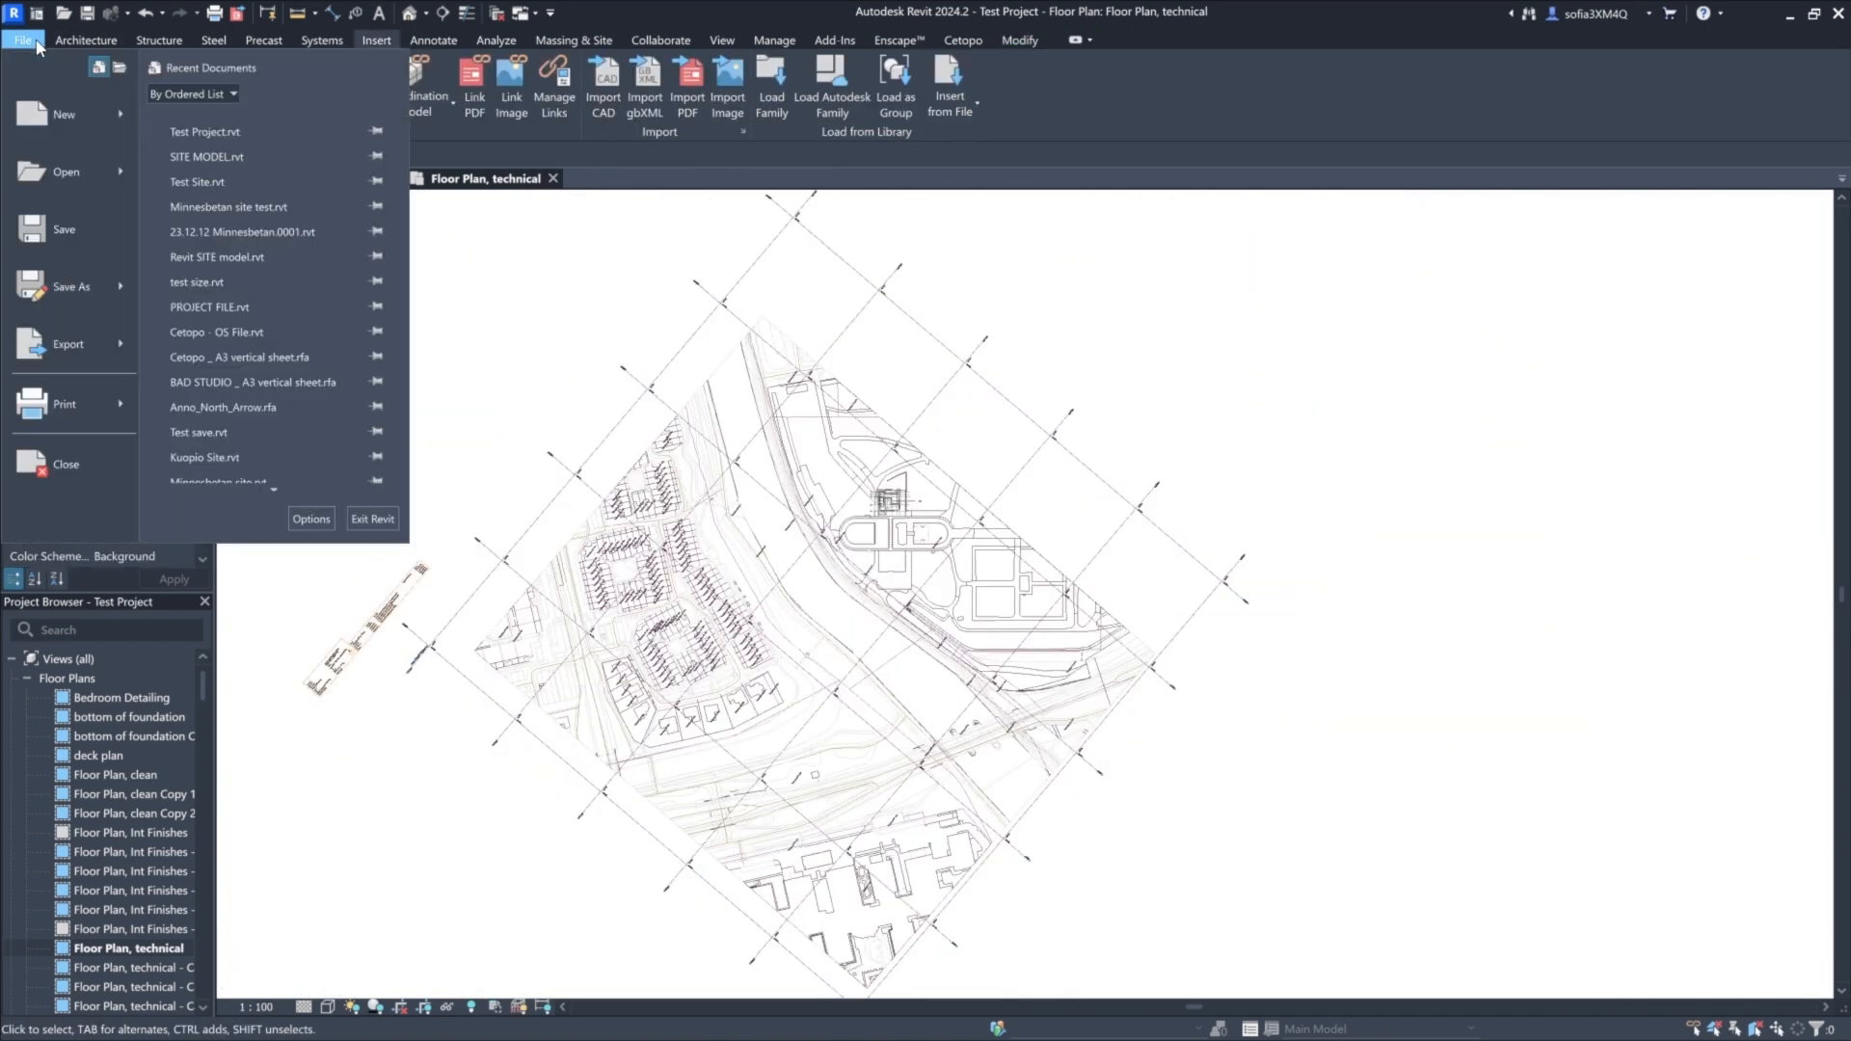
pyautogui.click(55, 227)
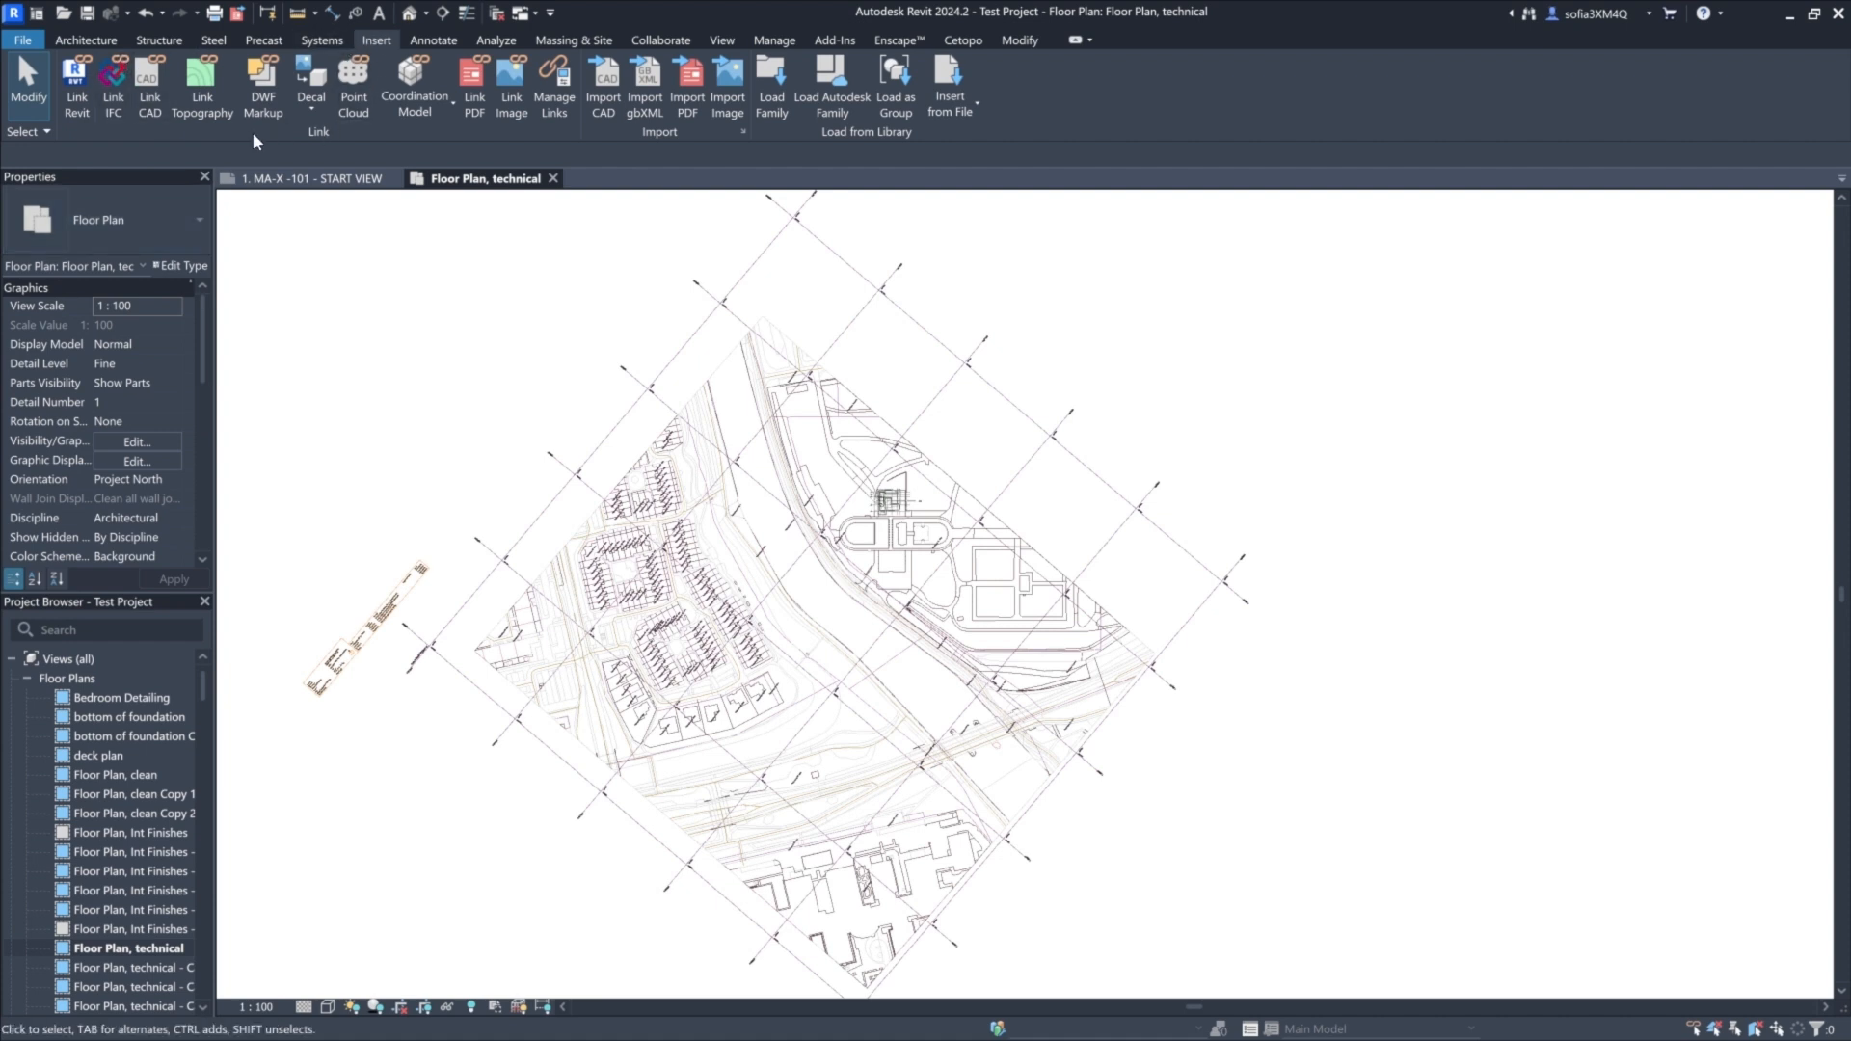
# Link SITE MODEL.rvt from the 18ha folder with Manual - Center positioning and place it beside the DXF.
pyautogui.click(79, 109)
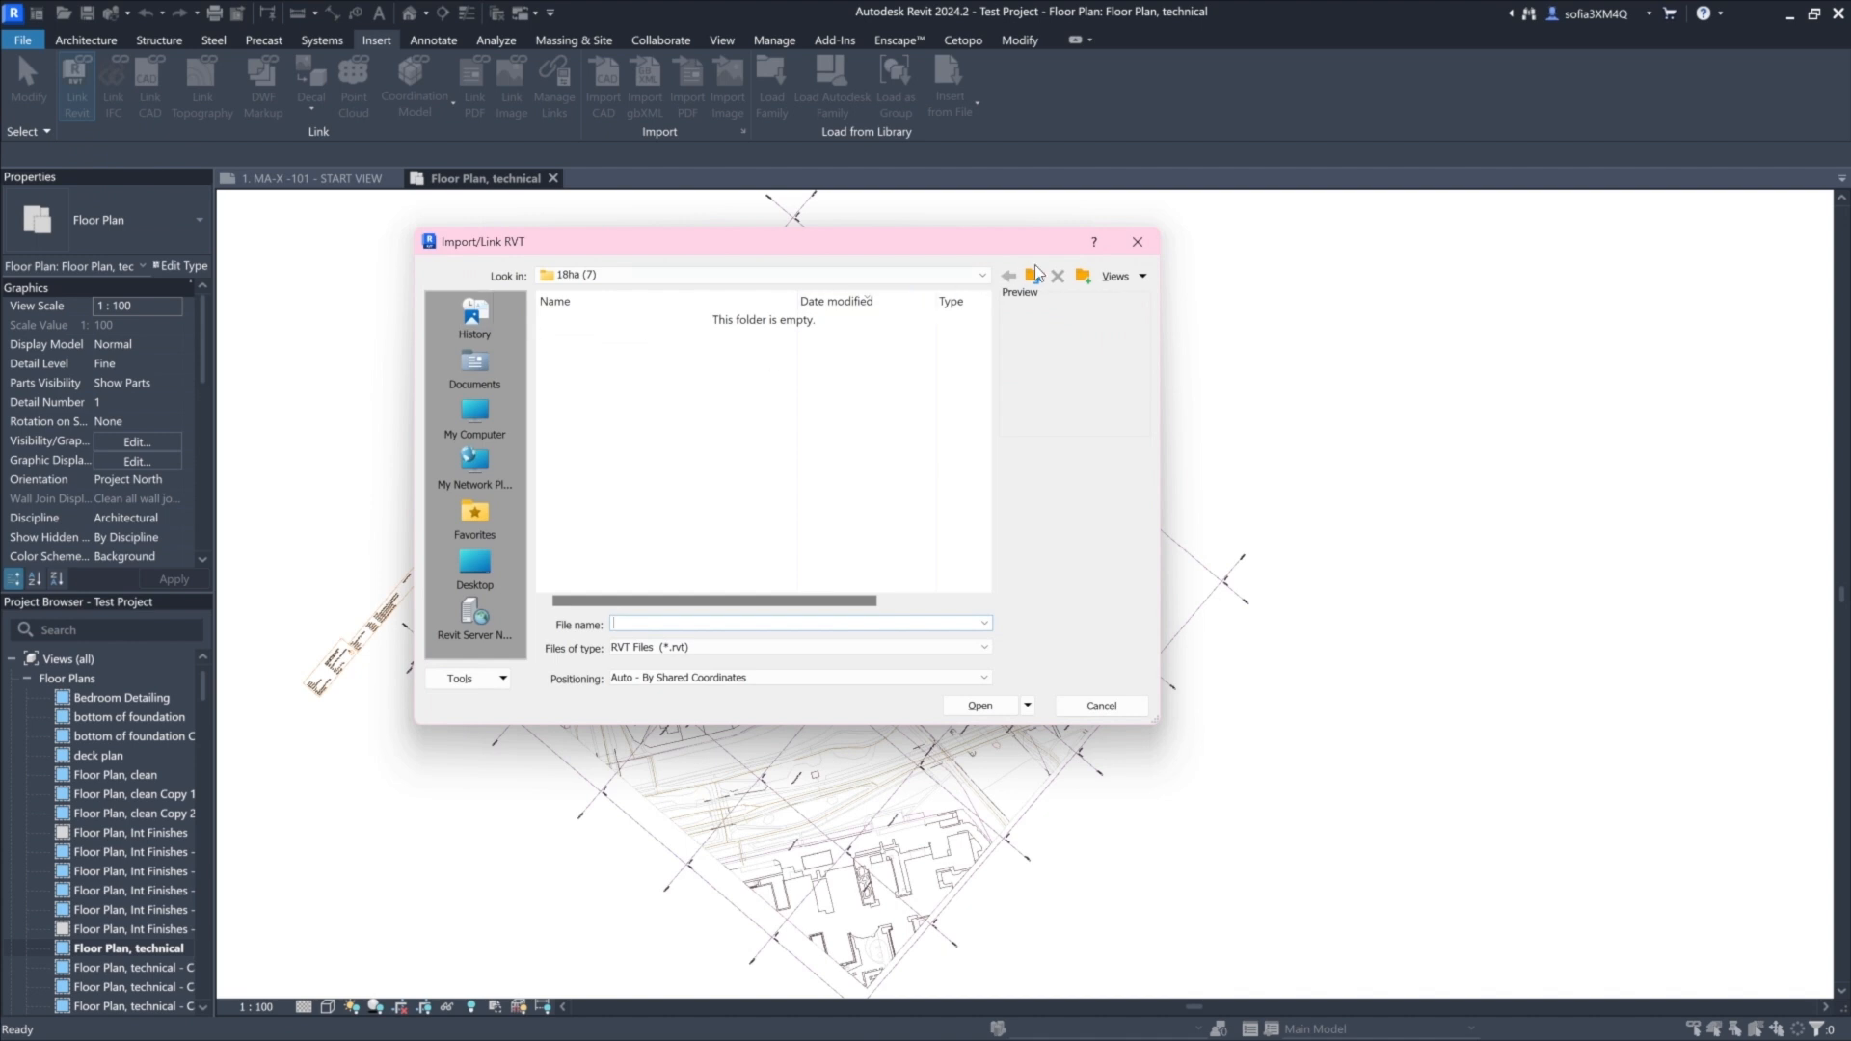
pyautogui.click(1033, 276)
pyautogui.click(600, 338)
pyautogui.click(721, 678)
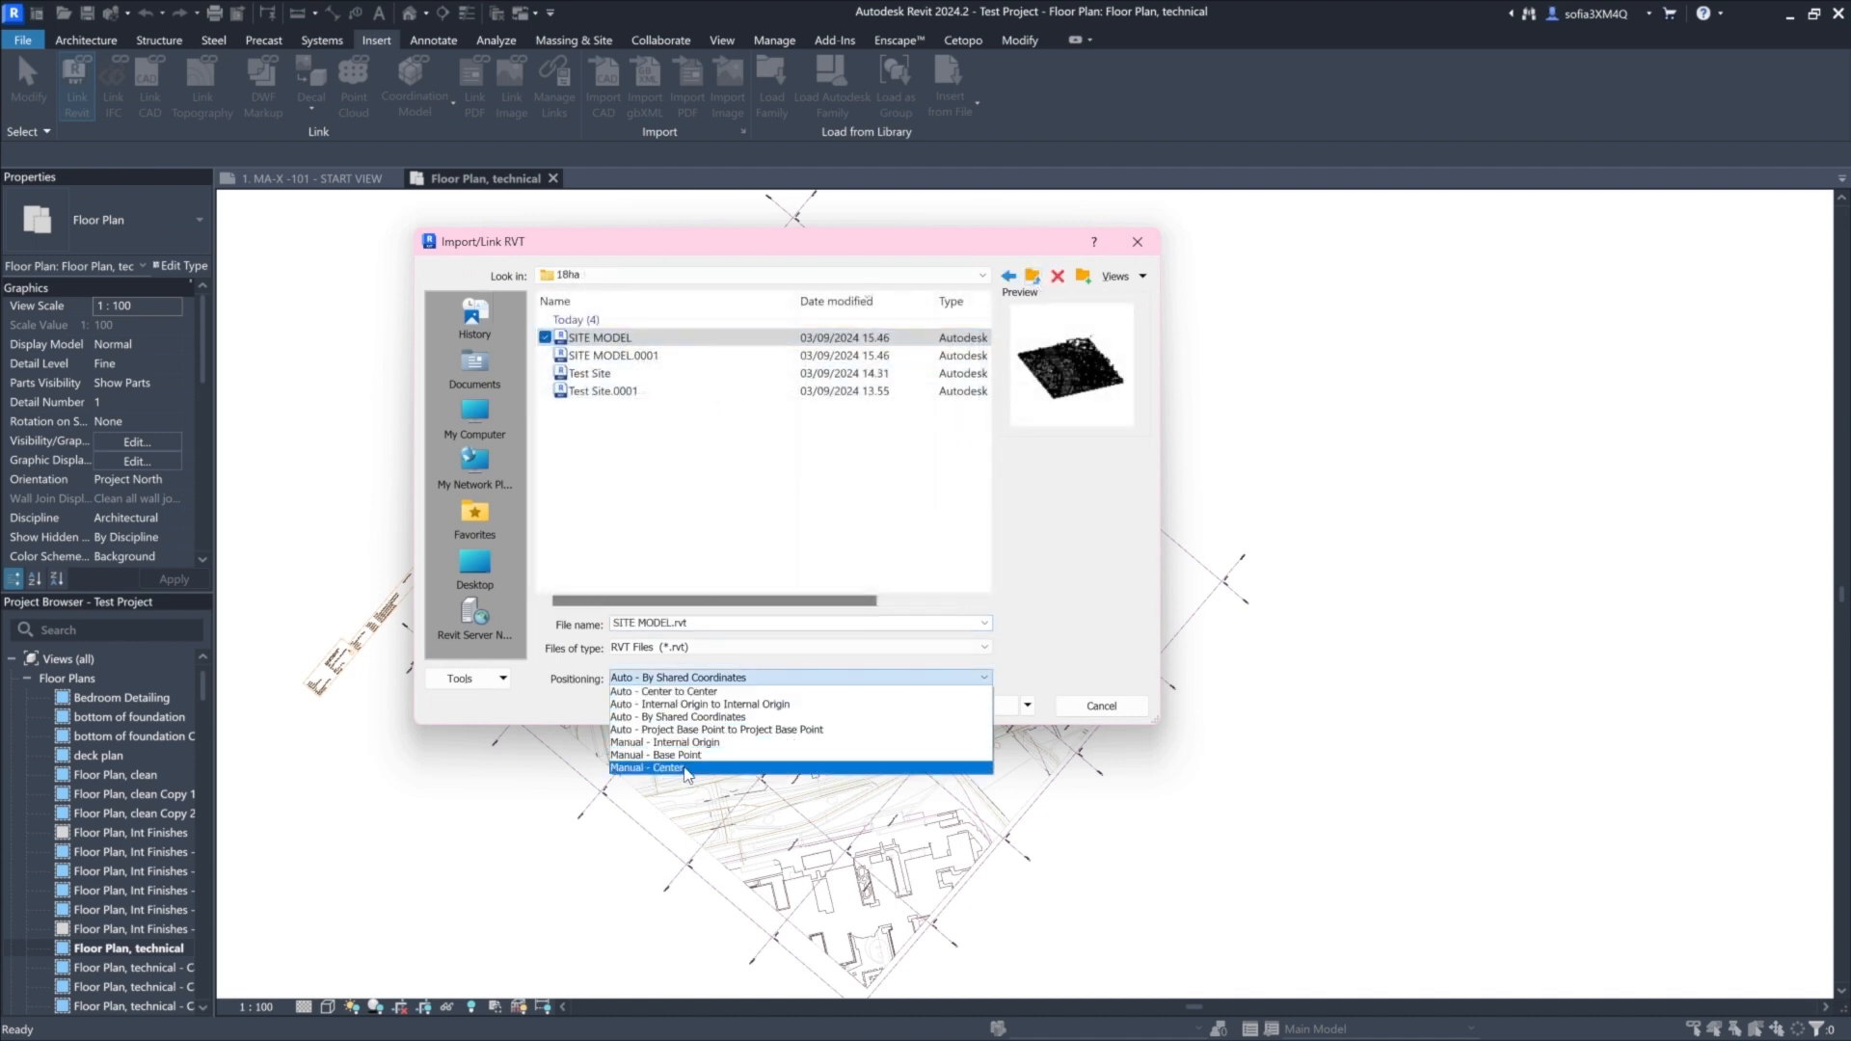
pyautogui.click(686, 768)
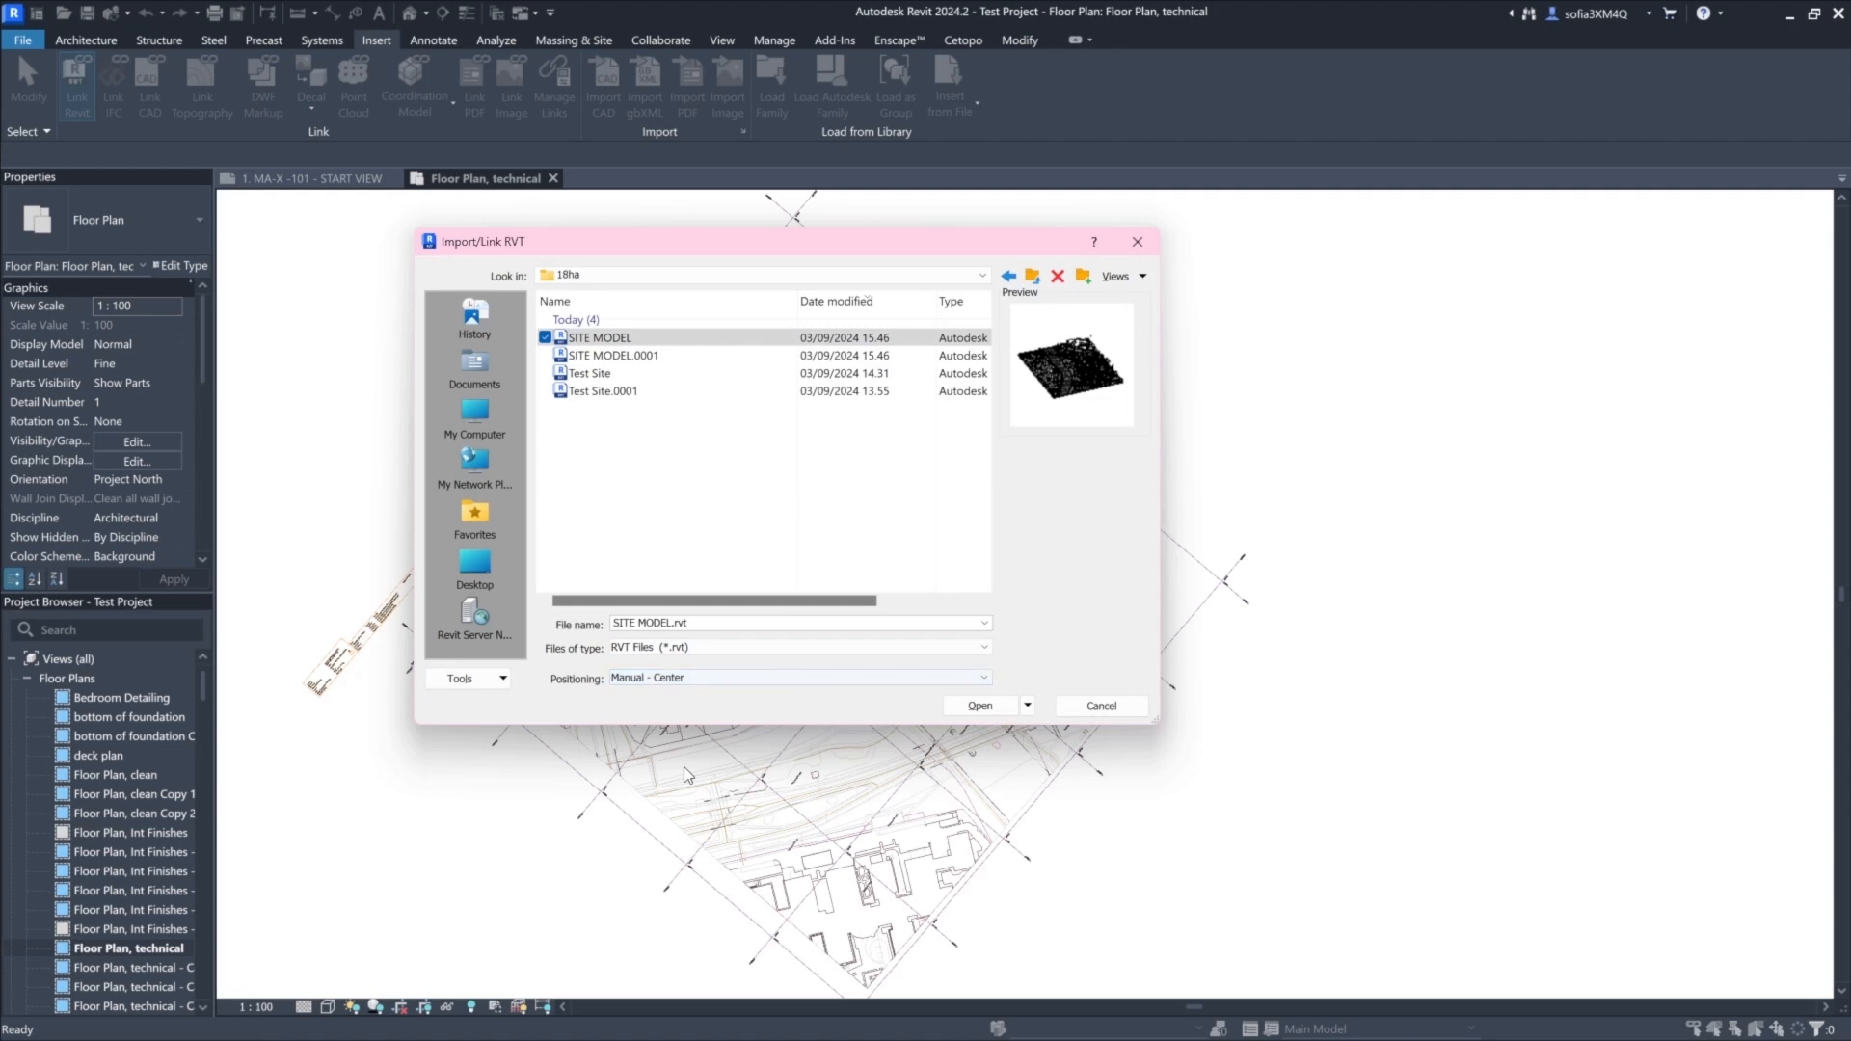
pyautogui.click(980, 707)
pyautogui.scroll(-2, 962, 657)
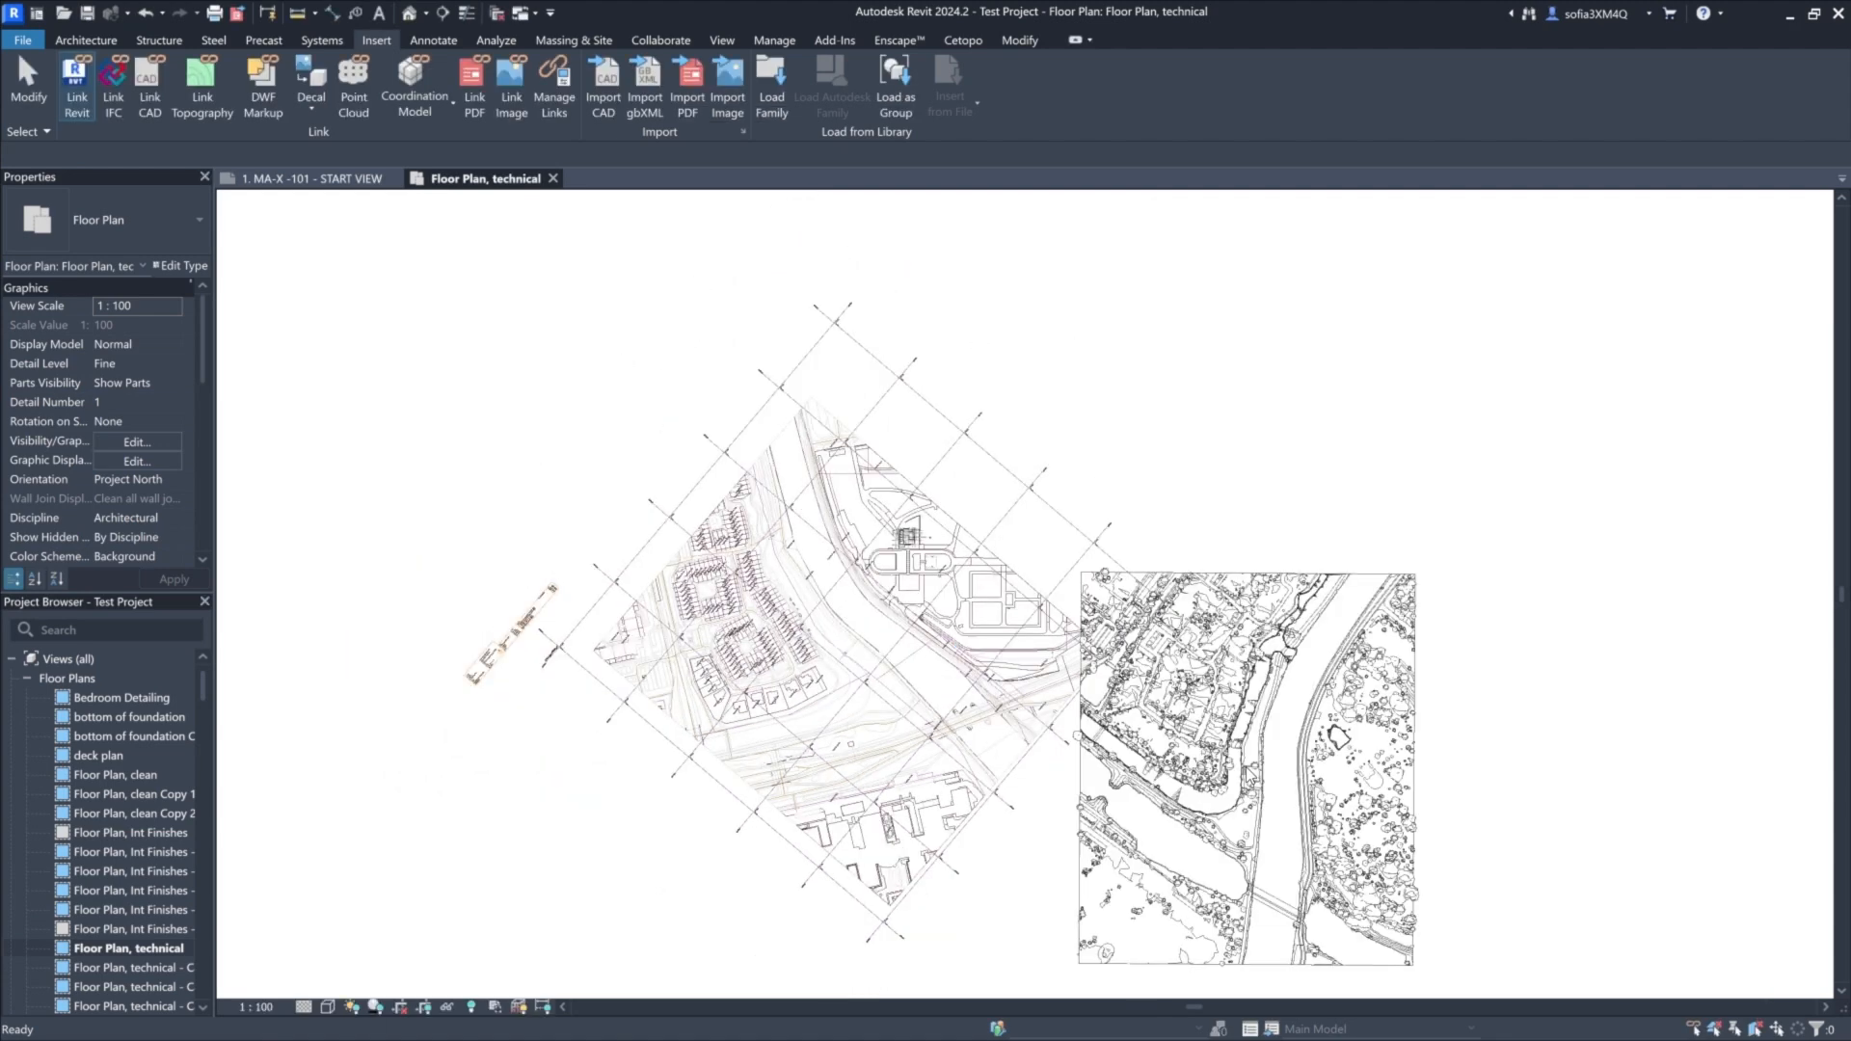
pyautogui.click(1248, 770)
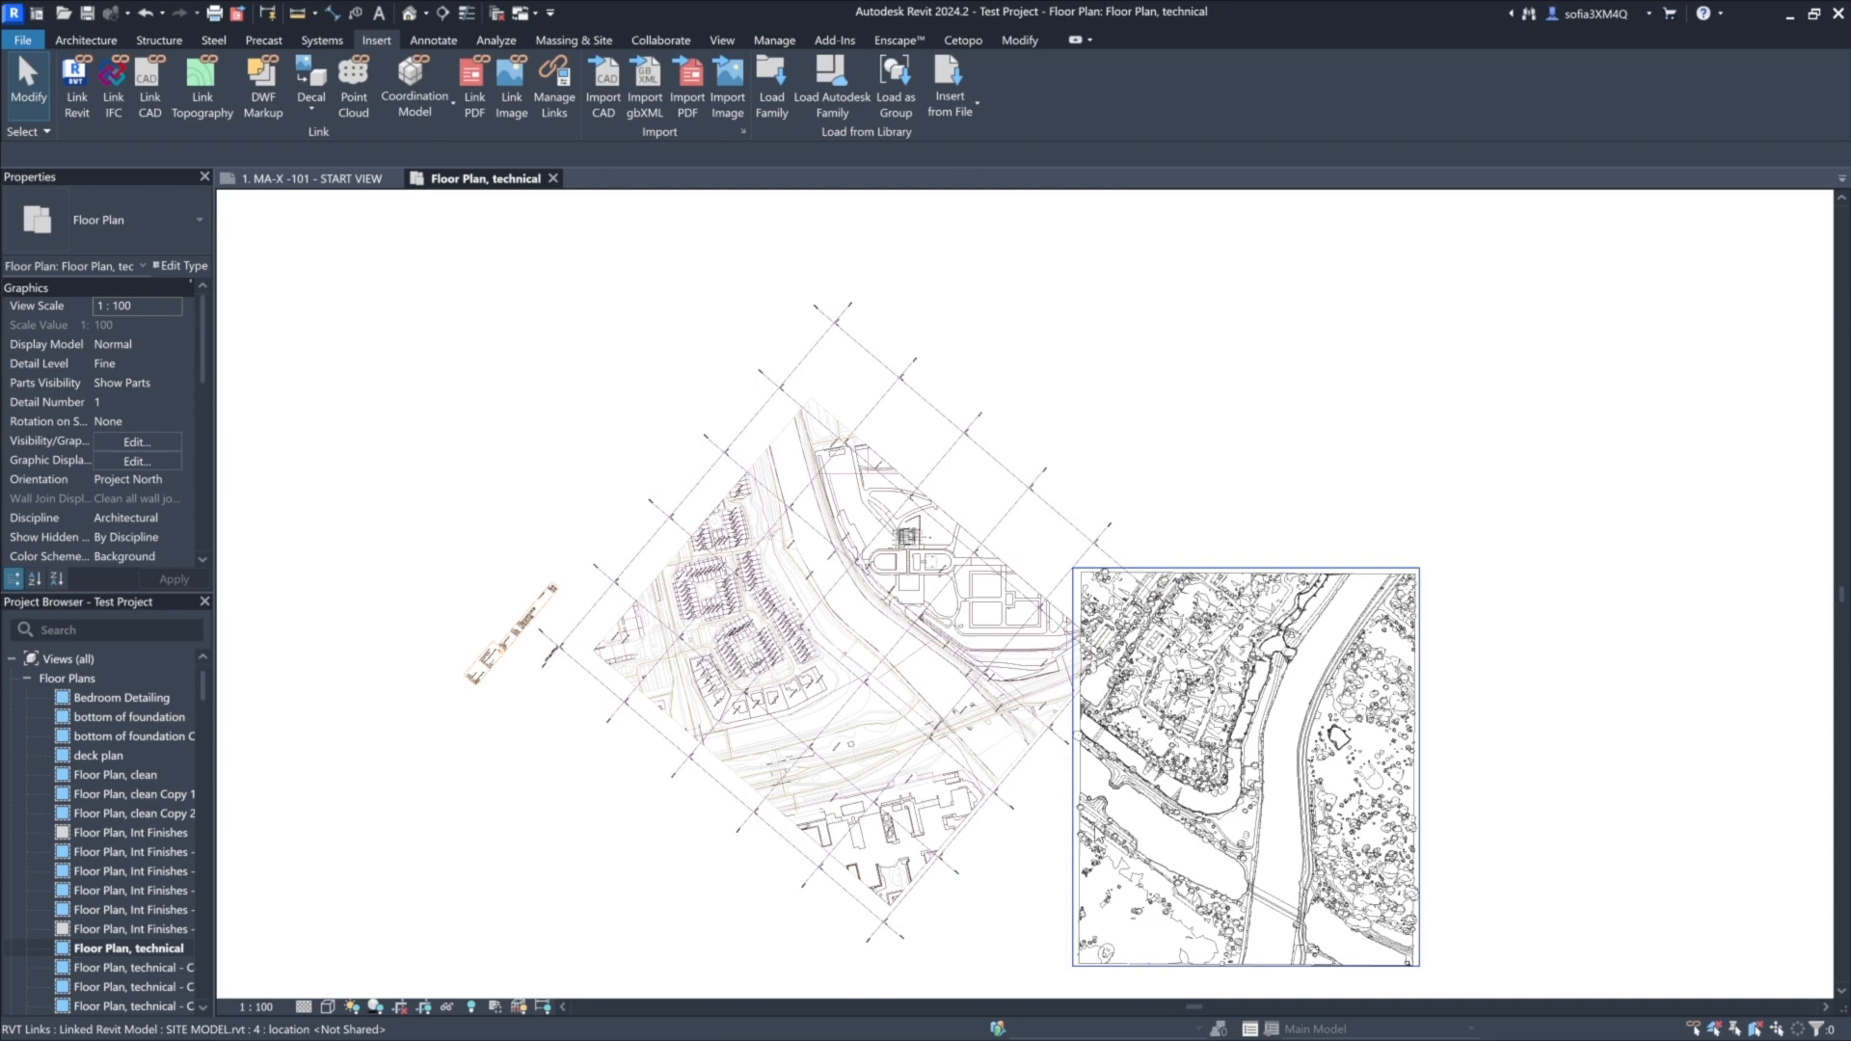
# Move the linked site model so its lower-left corner meets the lowest corner of the topo.dxf site boundary.
pyautogui.click(1096, 831)
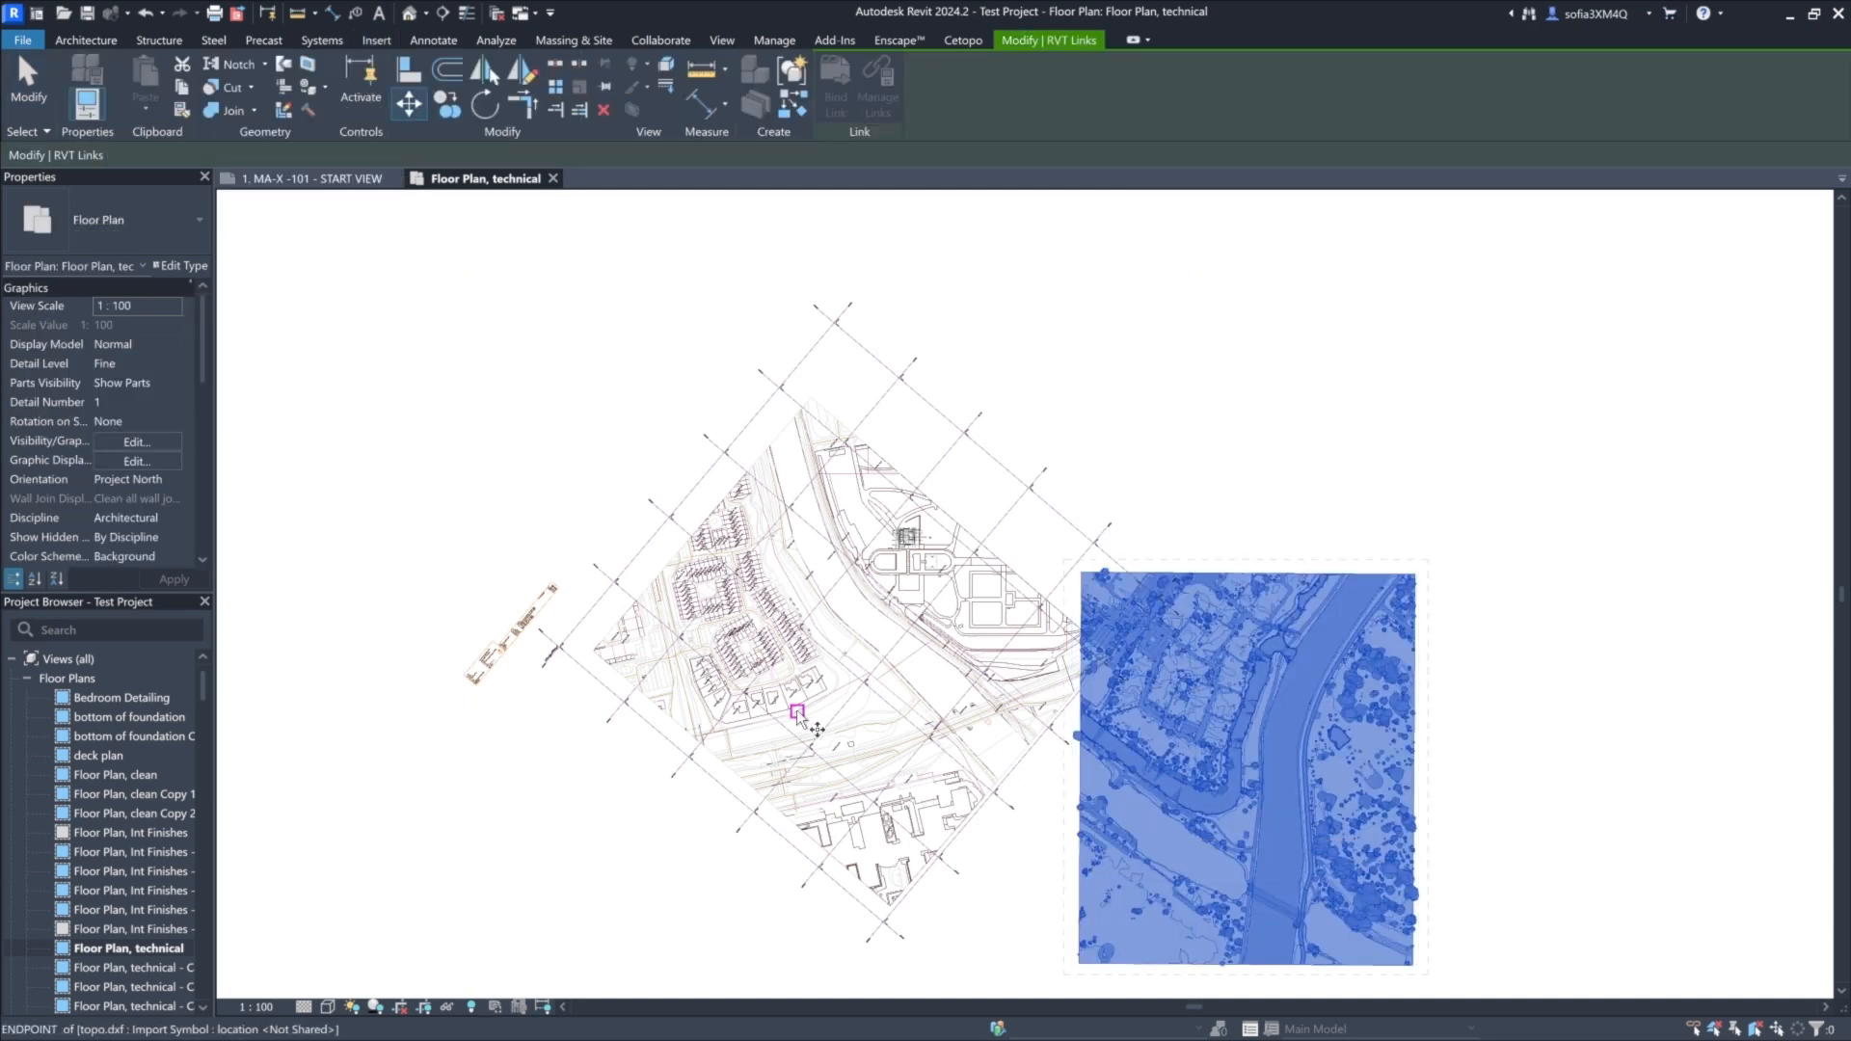
pyautogui.scroll(4, 1060, 916)
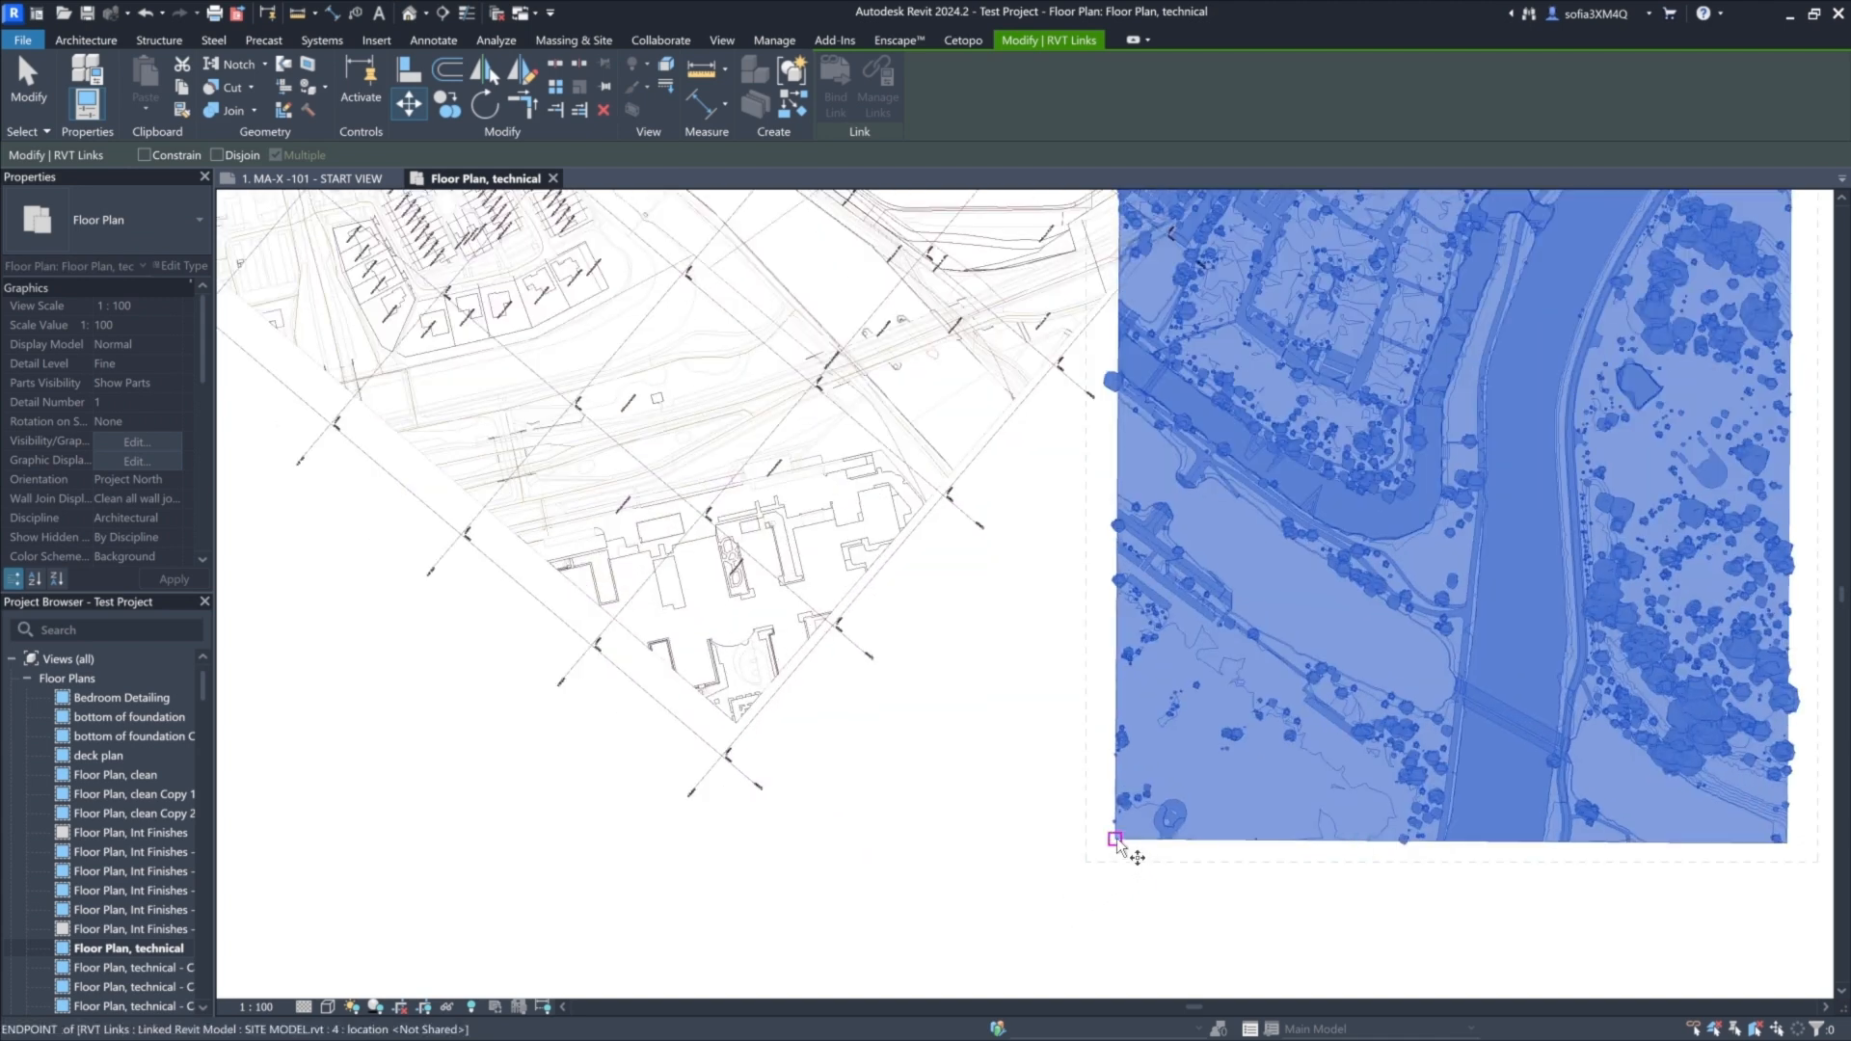
pyautogui.click(1116, 839)
pyautogui.scroll(5, 744, 729)
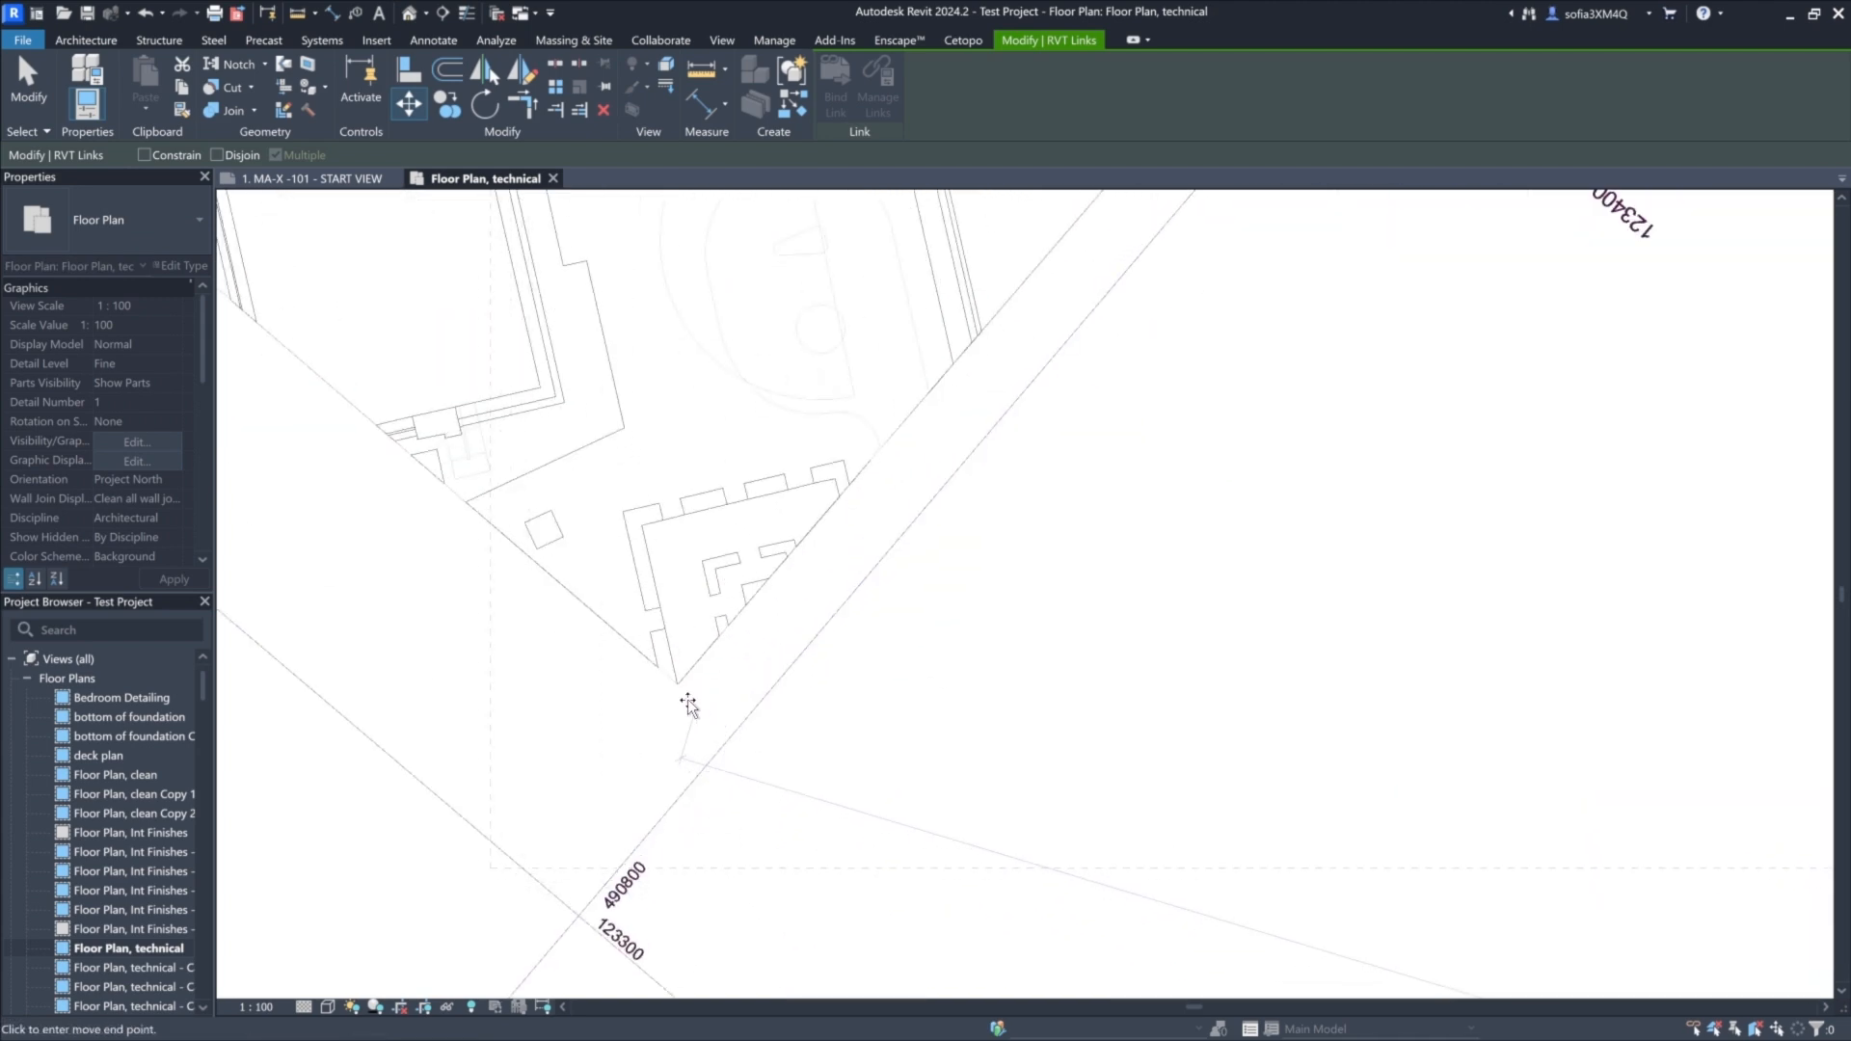
pyautogui.scroll(3, 675, 686)
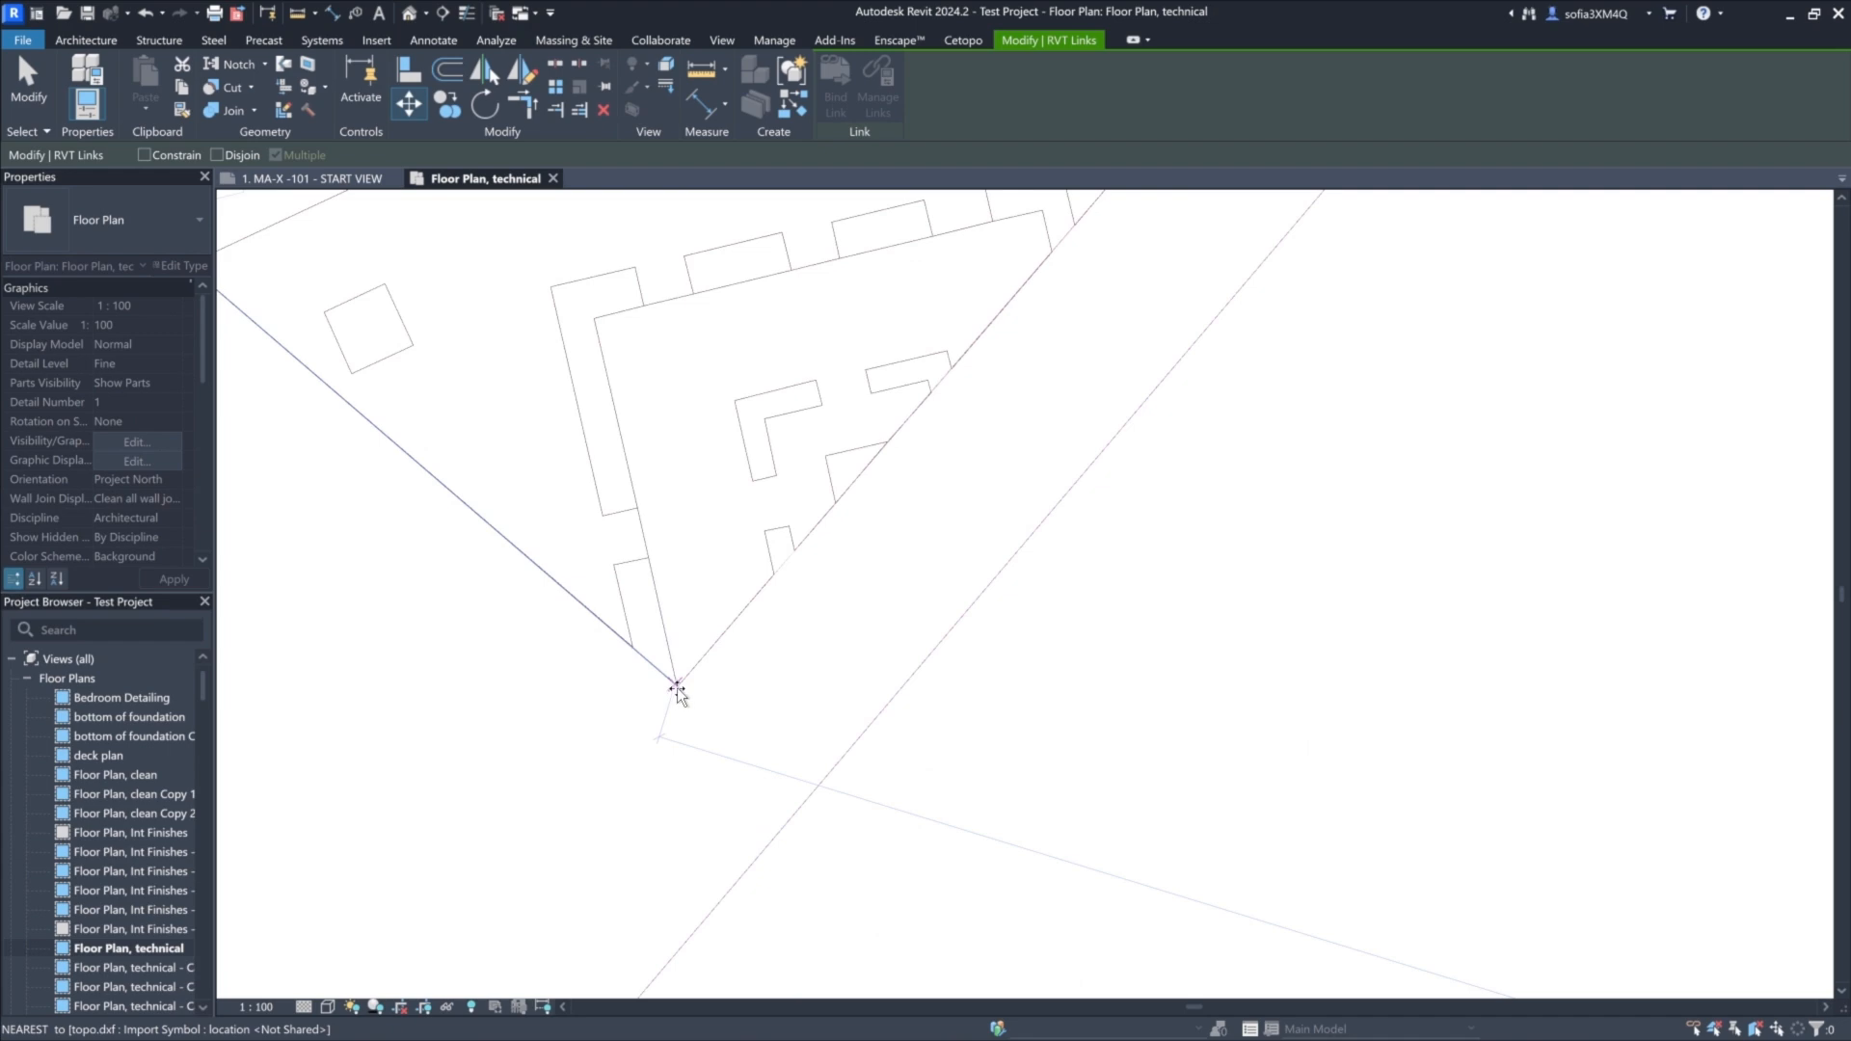
pyautogui.click(677, 687)
# Rotate the linked site model about the shared lower corner so its side edge aligns with the topo.dxf boundary's western corner.
pyautogui.press('r')
pyautogui.press('o')
pyautogui.scroll(-2, 643, 656)
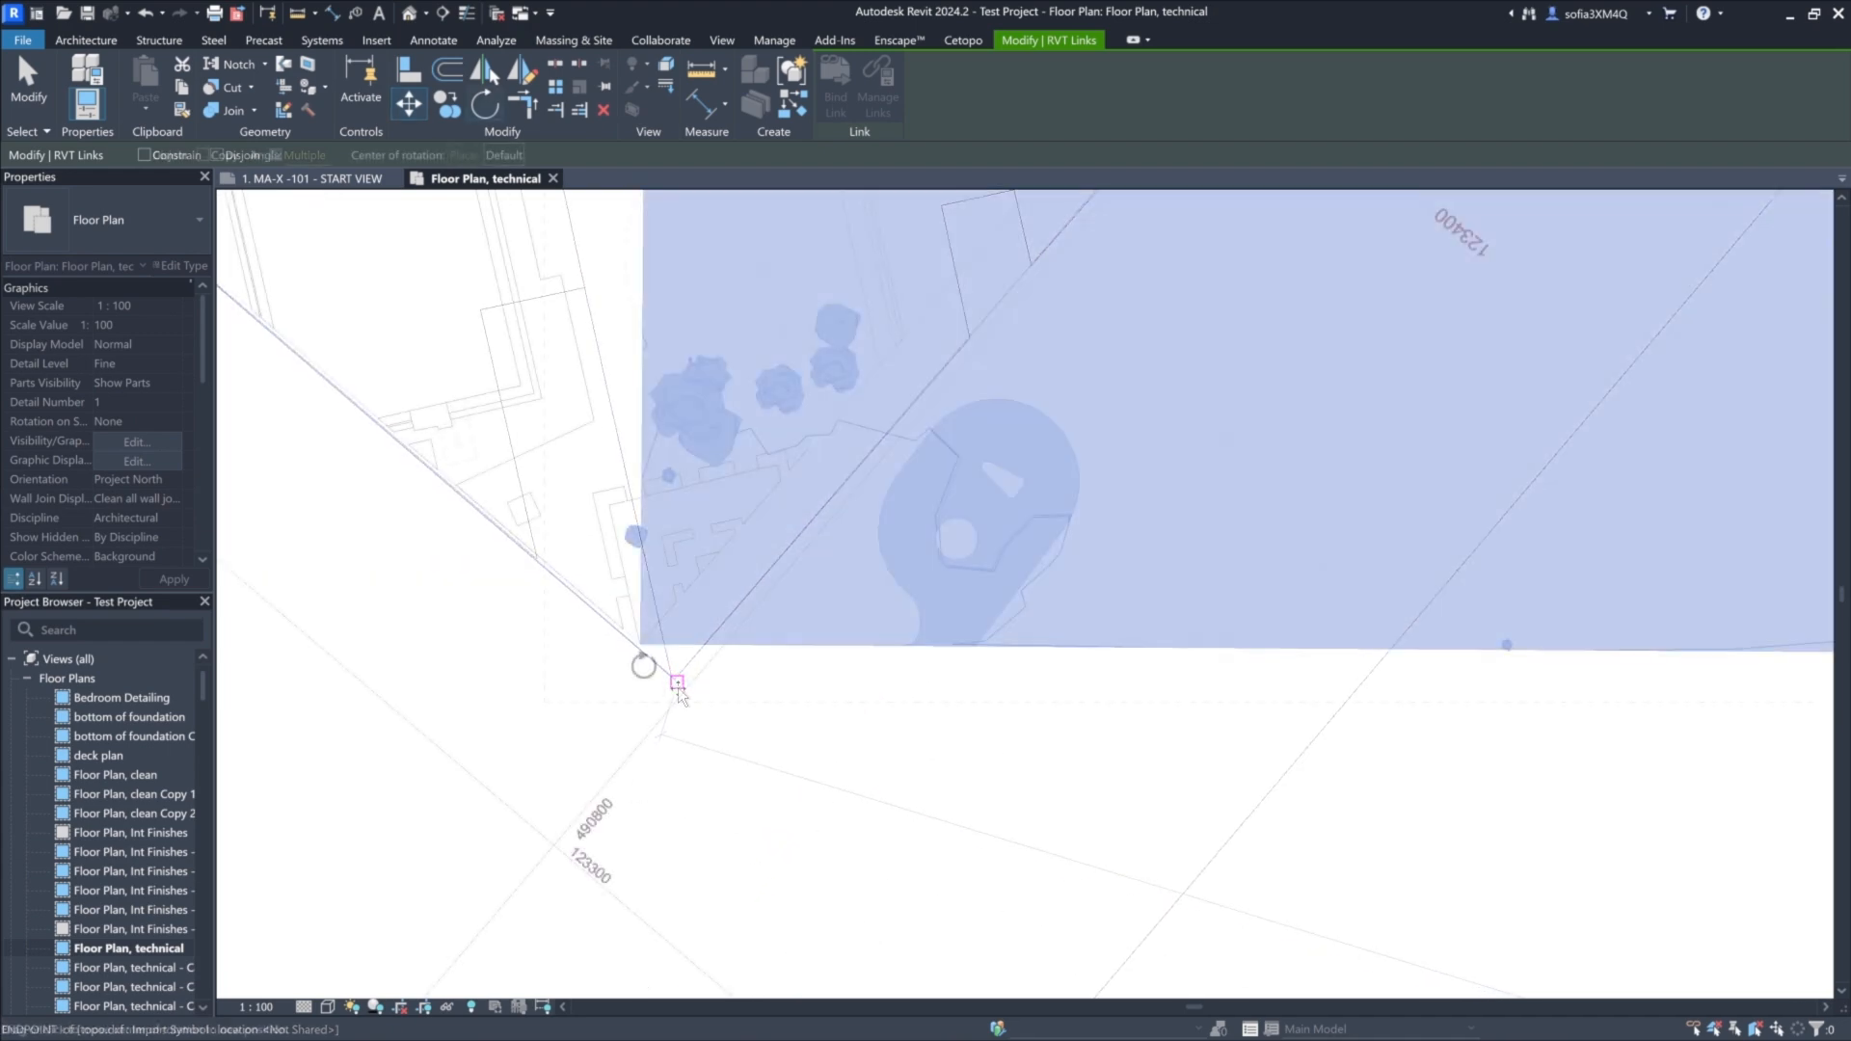
pyautogui.click(638, 628)
pyautogui.click(640, 595)
pyautogui.scroll(-6, 861, 882)
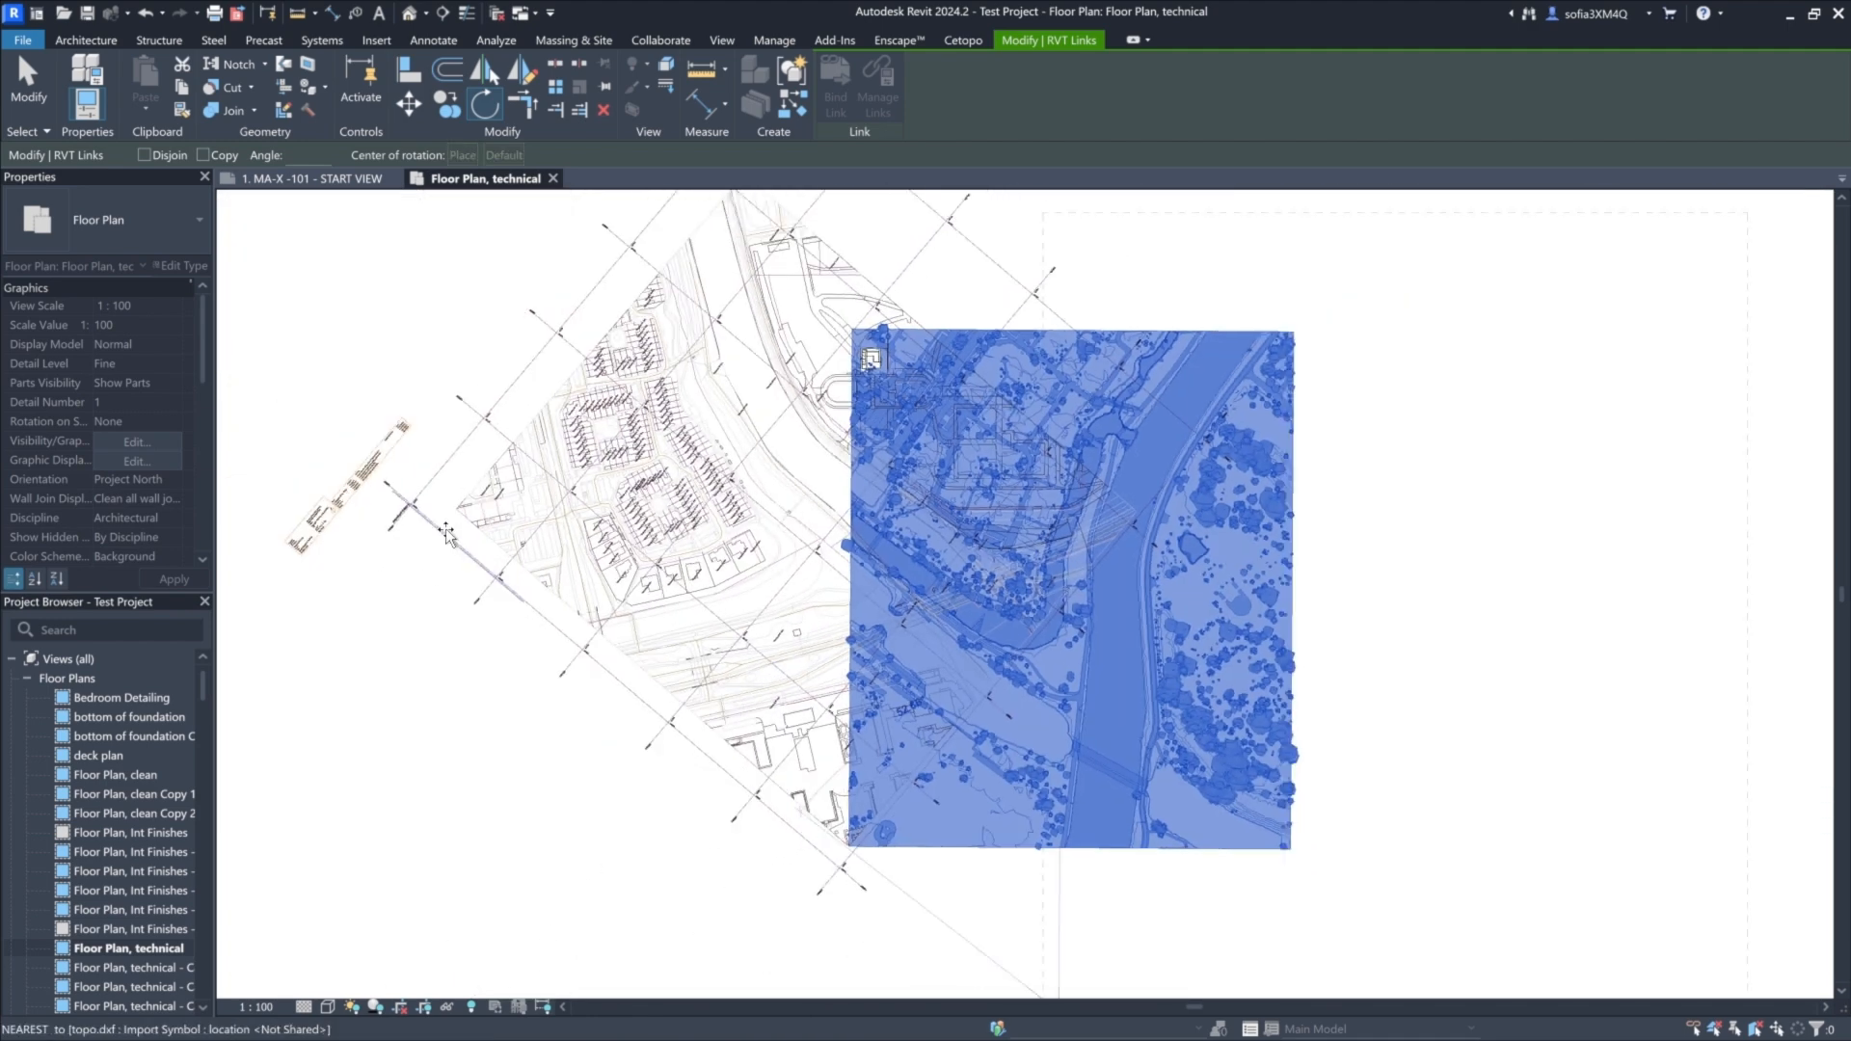
pyautogui.scroll(6, 482, 462)
pyautogui.click(484, 449)
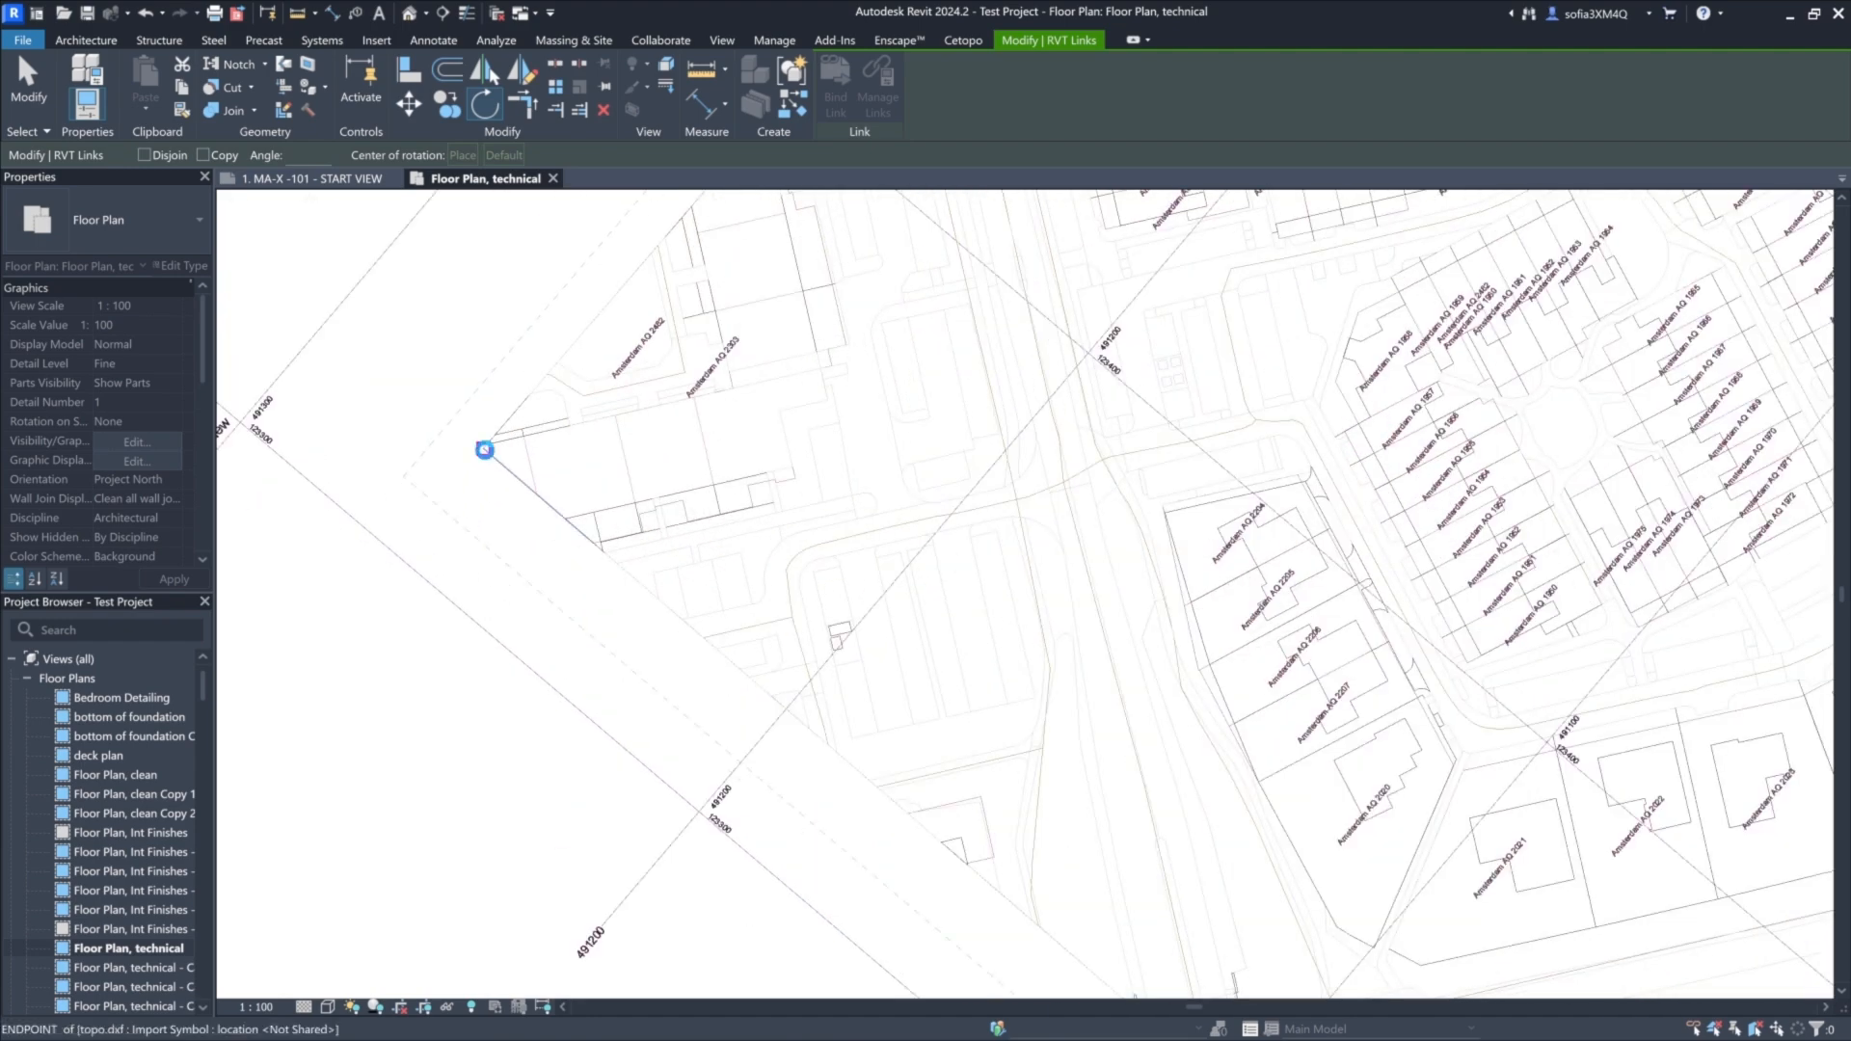
pyautogui.scroll(-5, 472, 573)
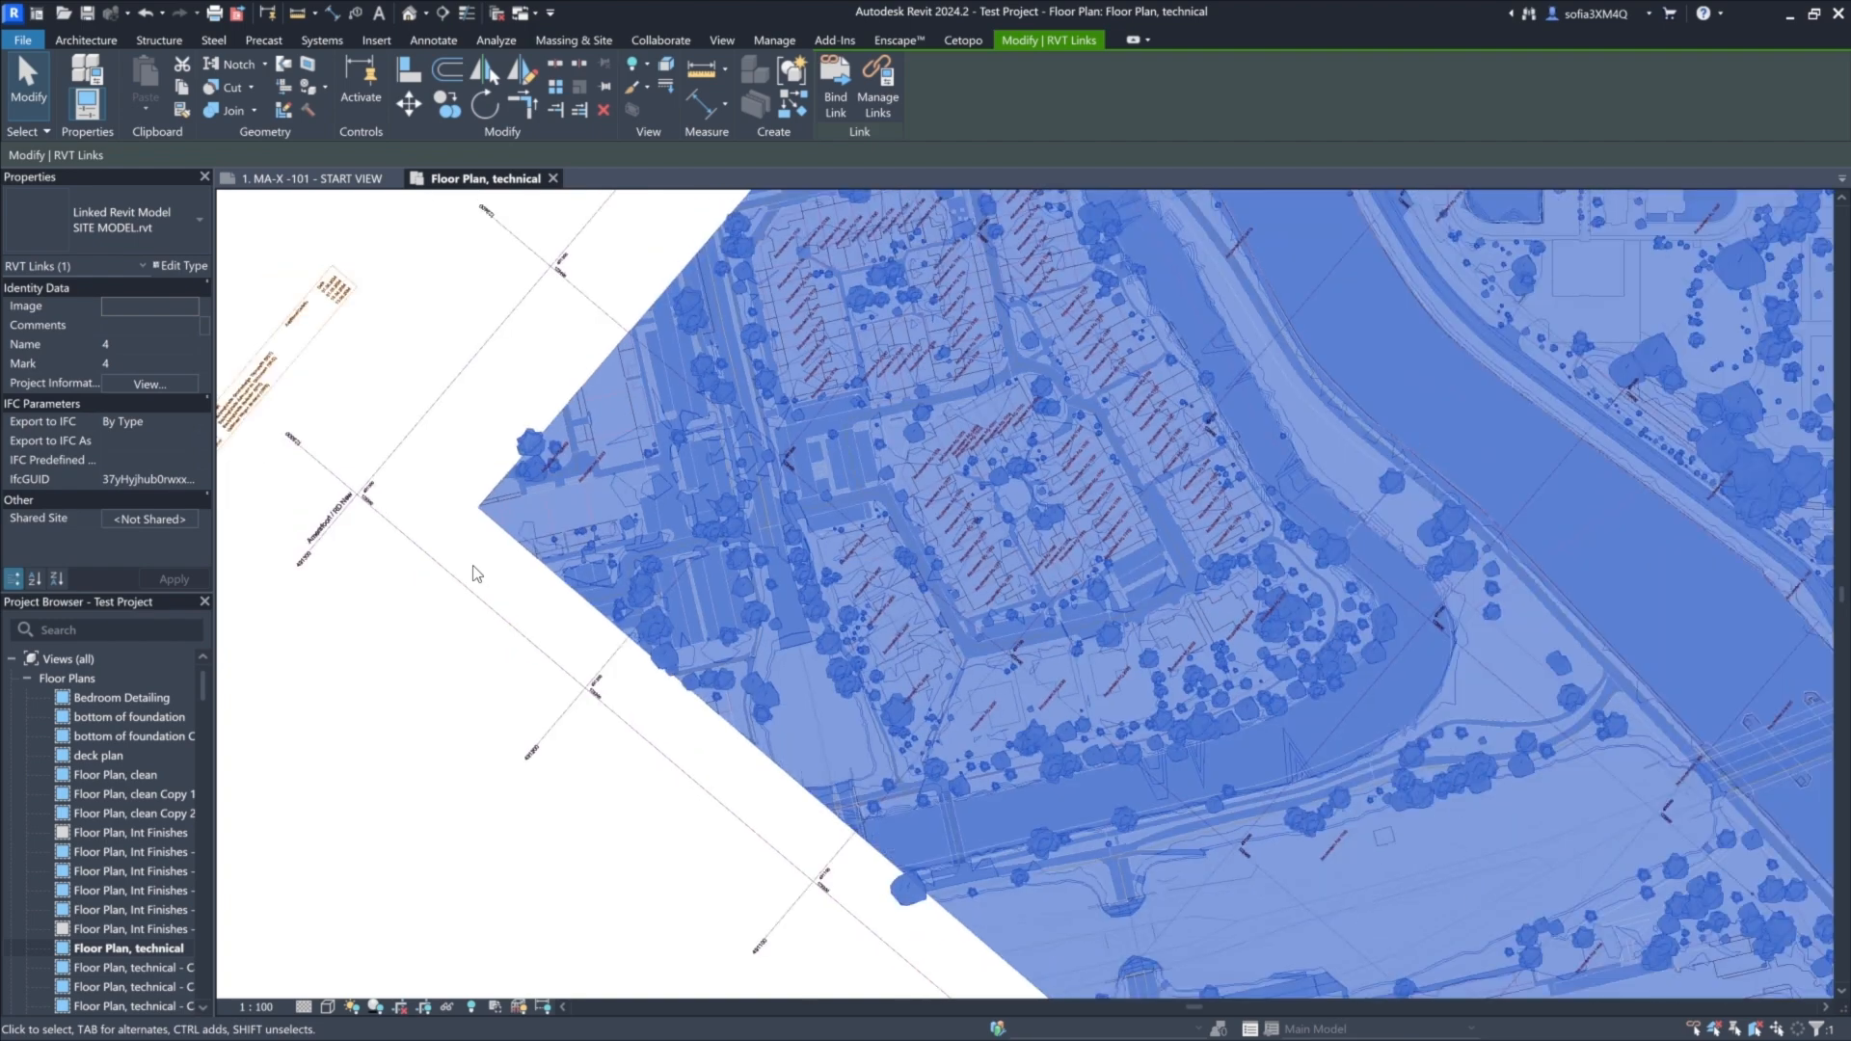
pyautogui.click(1177, 754)
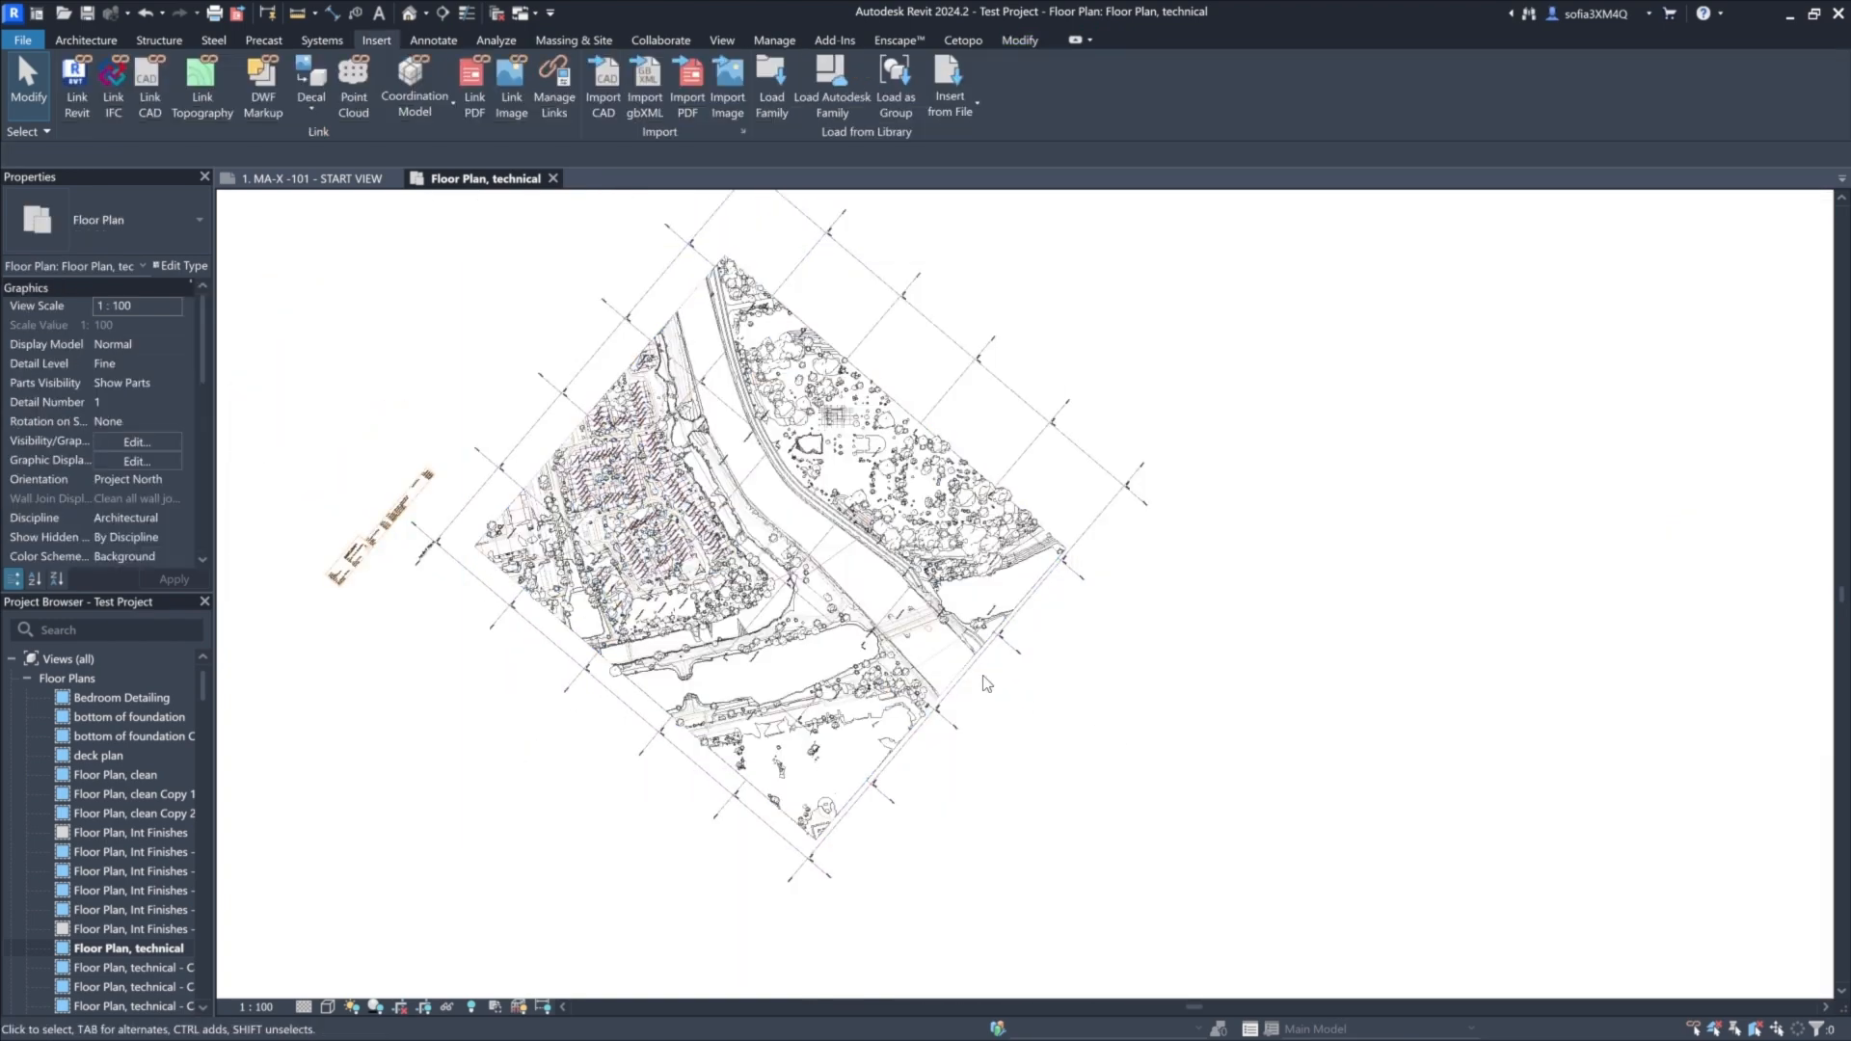
# Acquire the shared coordinates from the linked SITE MODEL.rvt.
pyautogui.scroll(2, 891, 659)
pyautogui.moveTo(891, 659); pyautogui.dragTo(914, 681, button='middle')
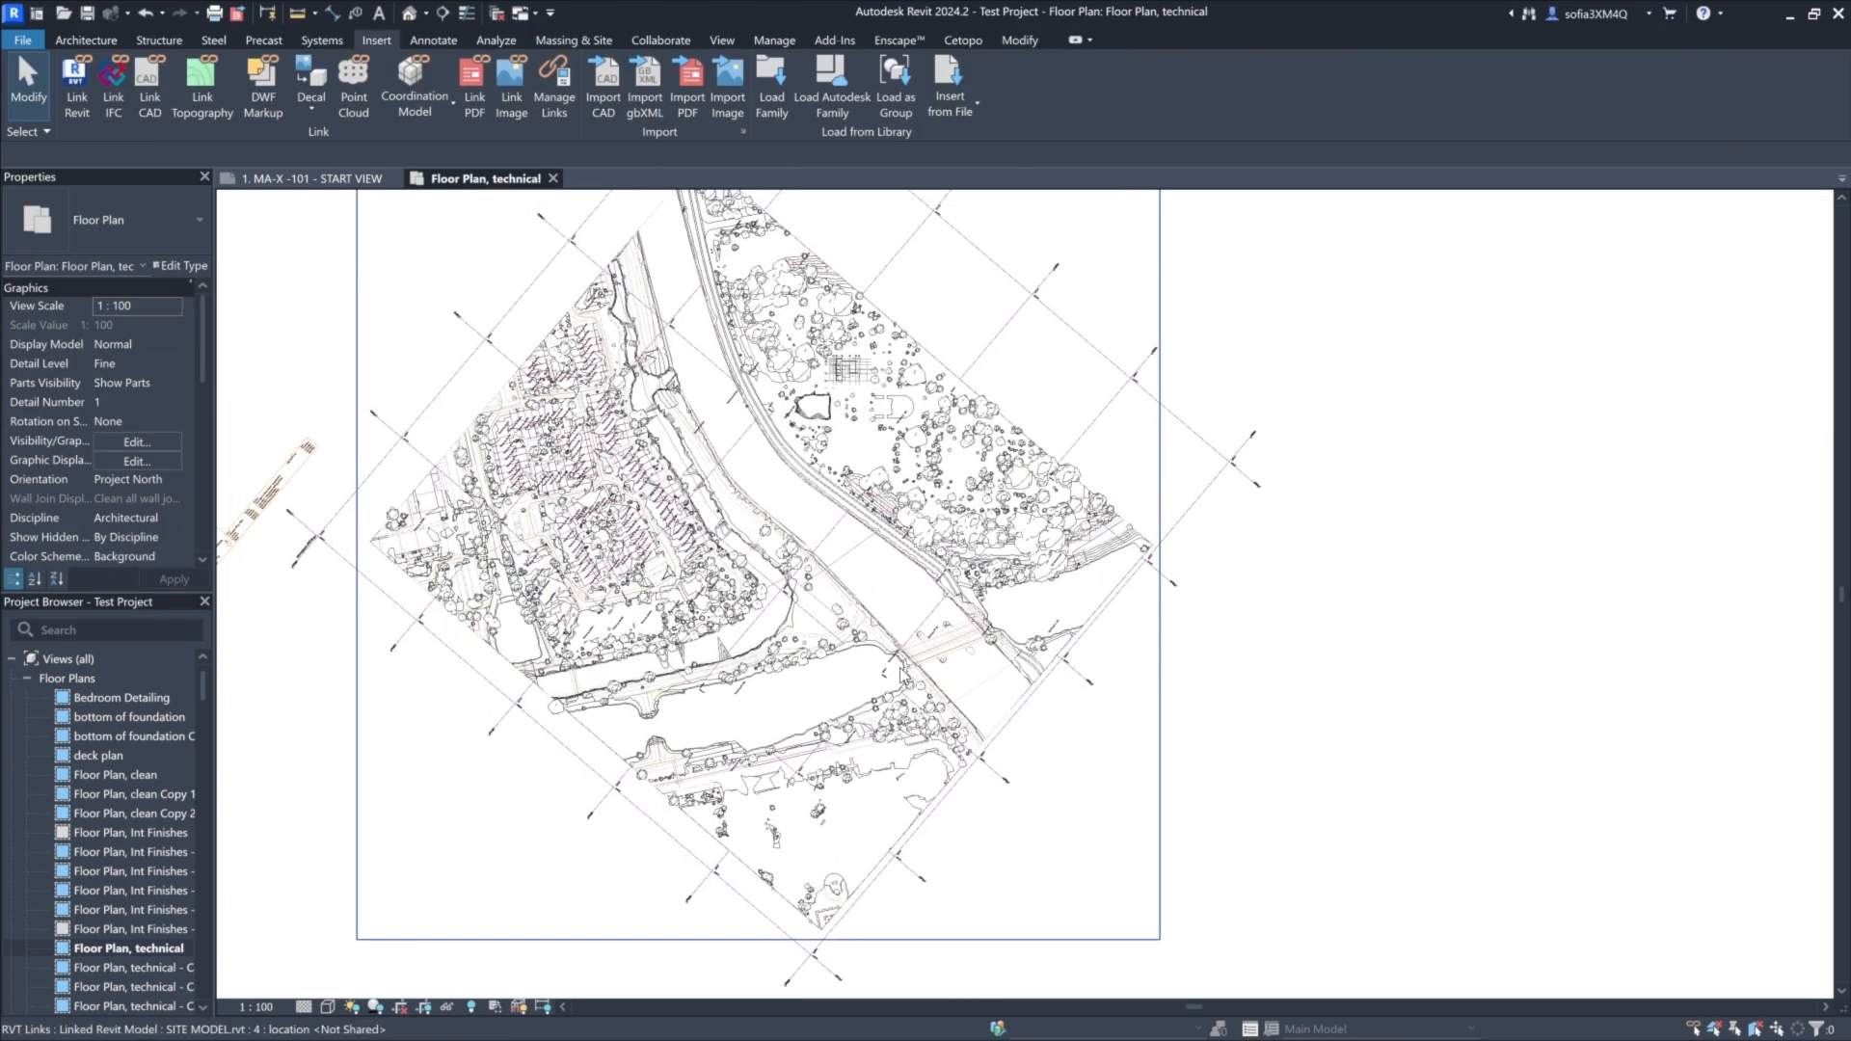
pyautogui.click(779, 41)
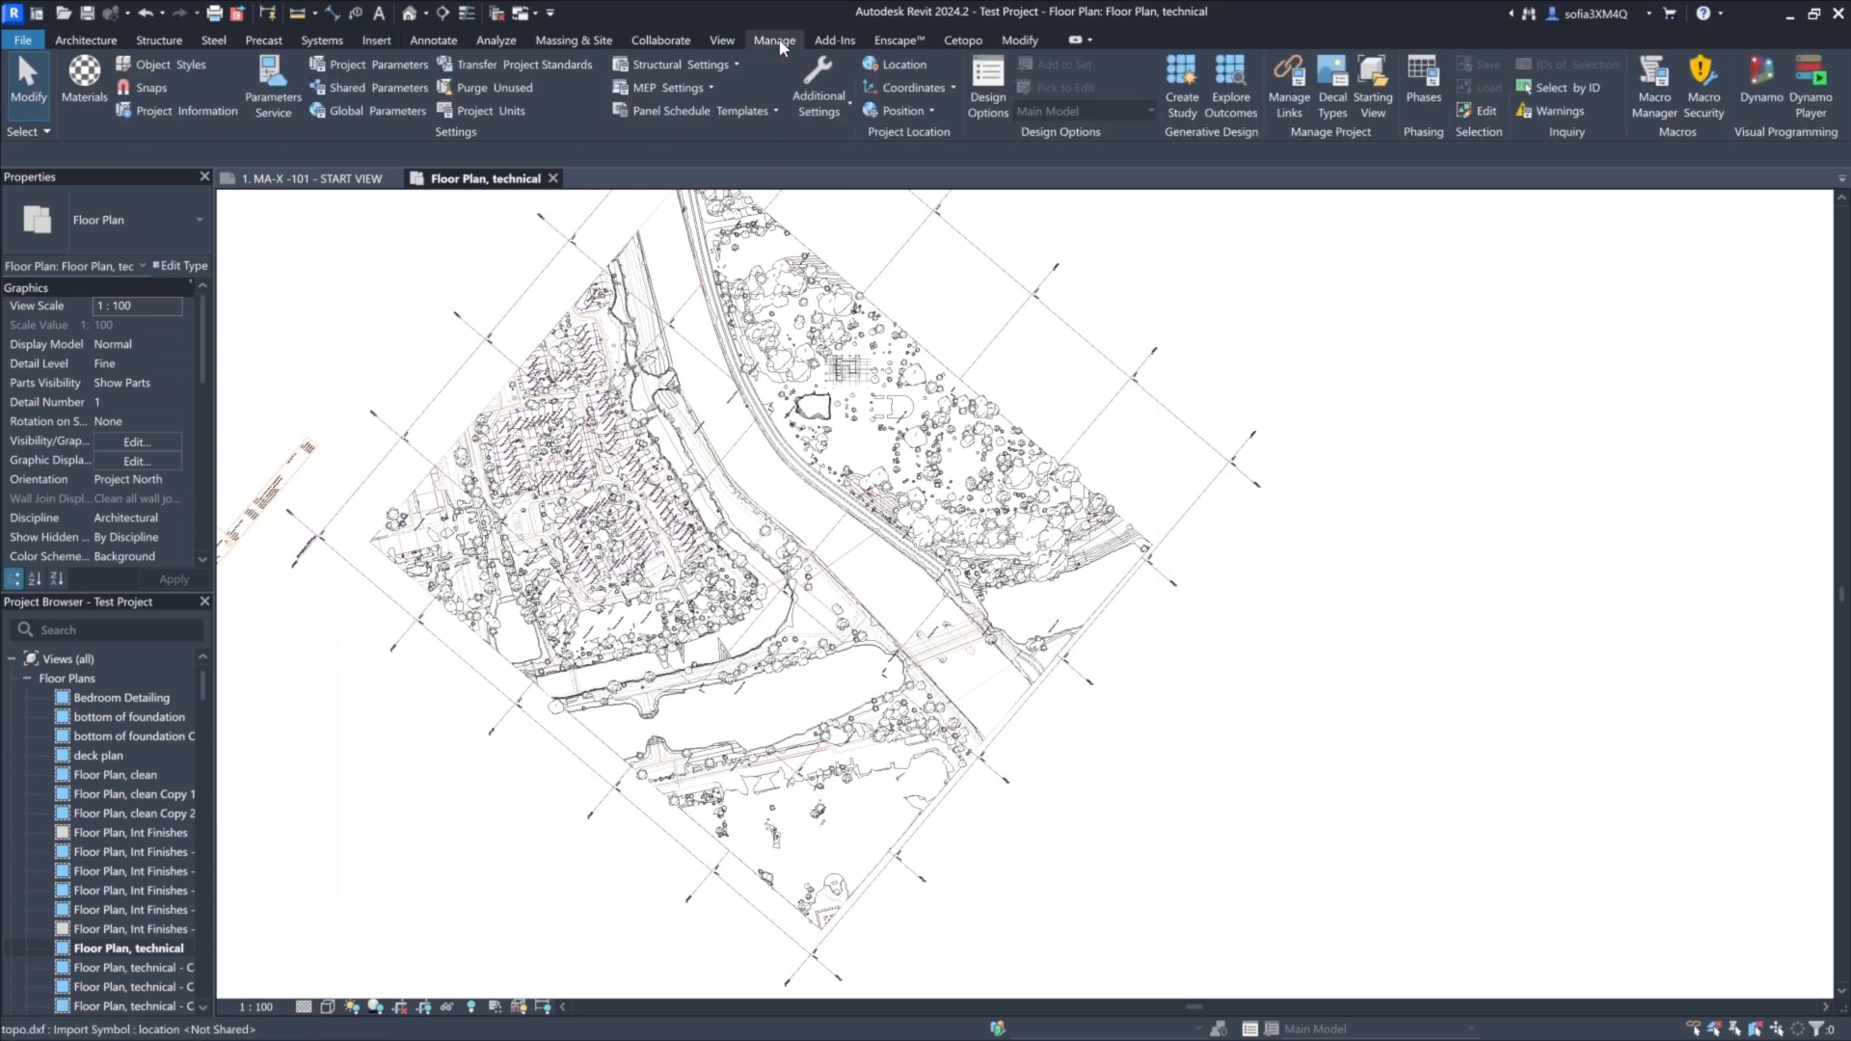
pyautogui.click(911, 86)
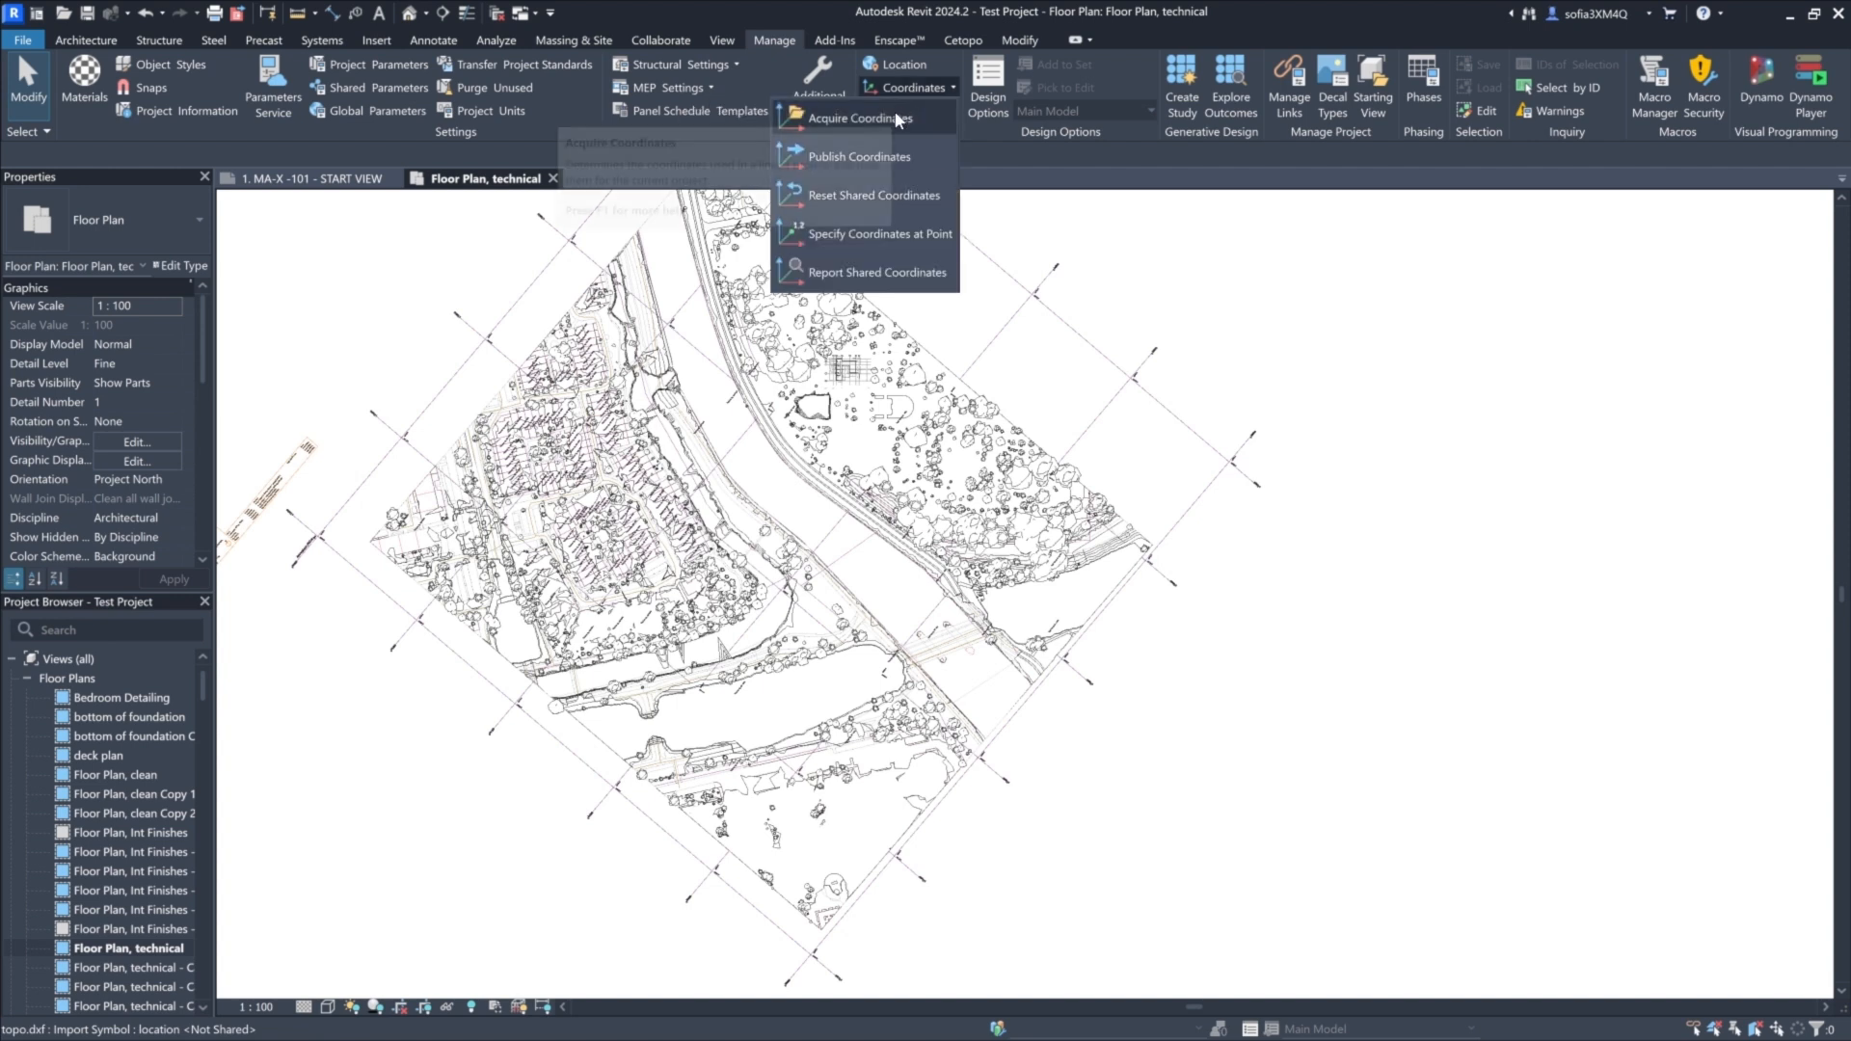
pyautogui.click(896, 116)
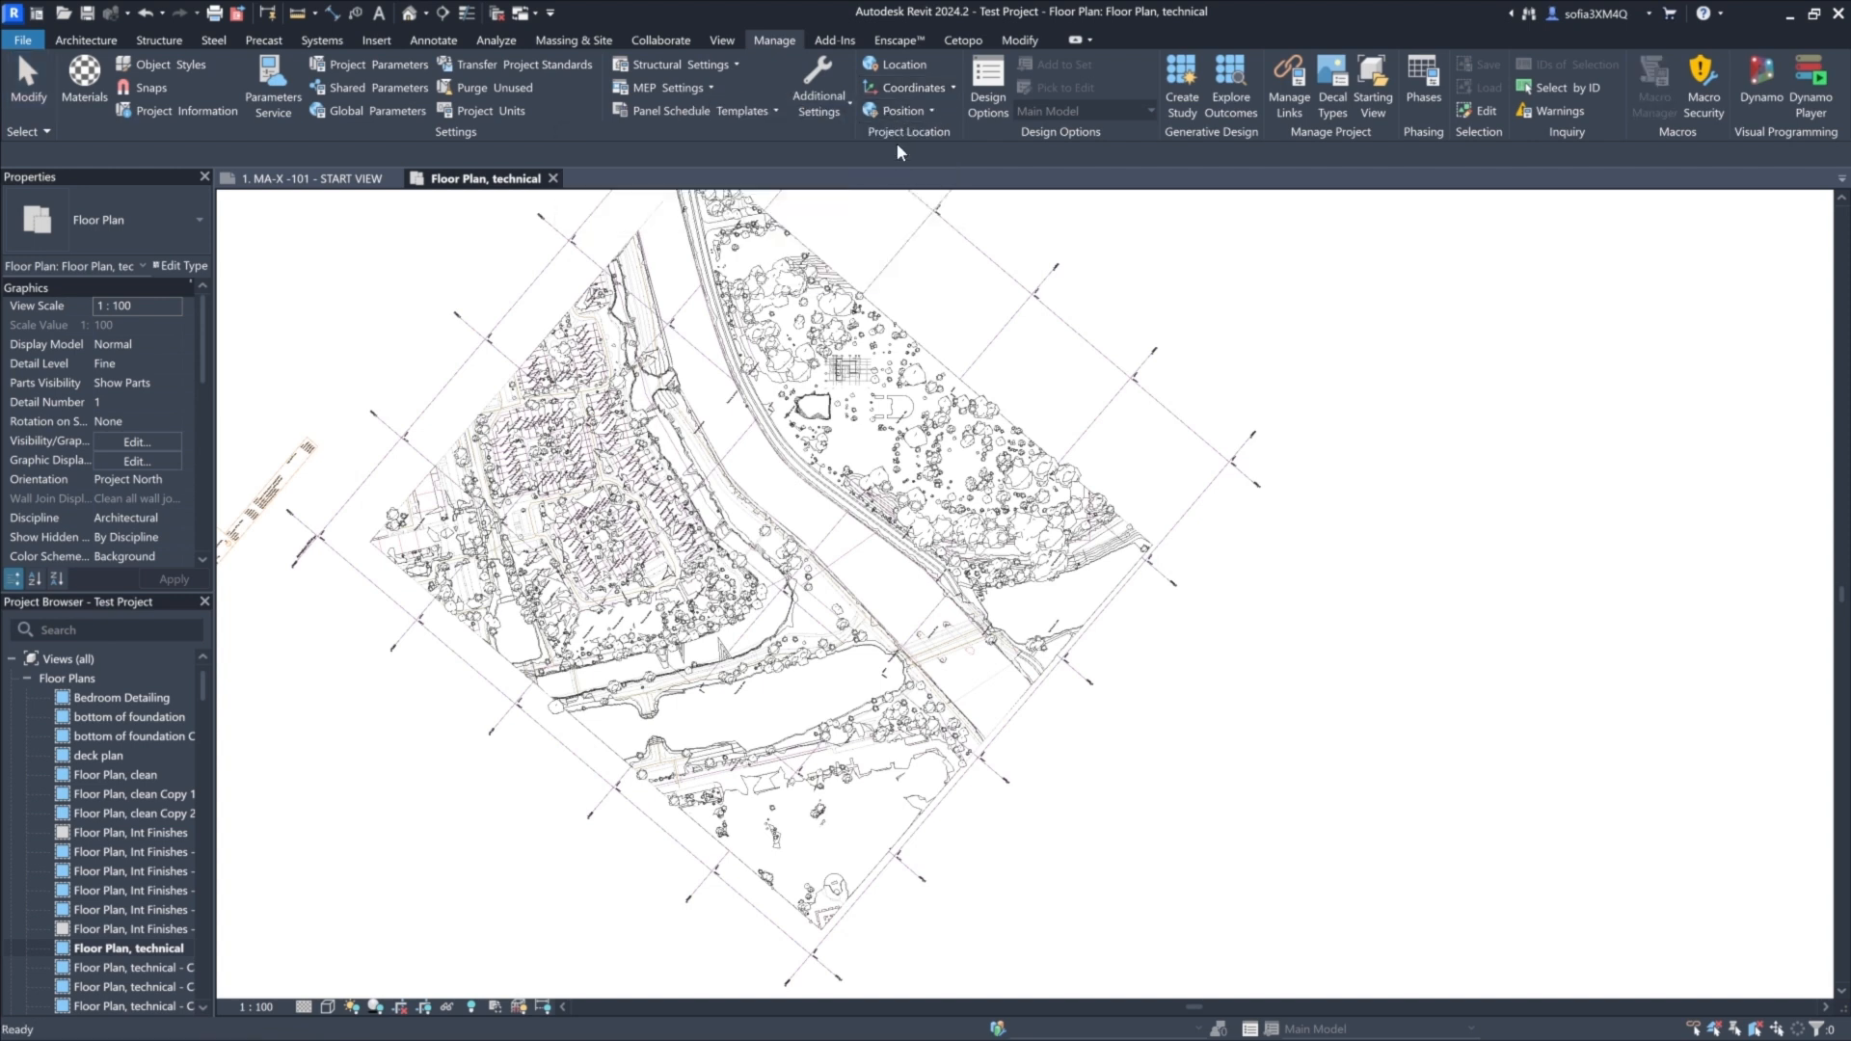
pyautogui.click(1096, 502)
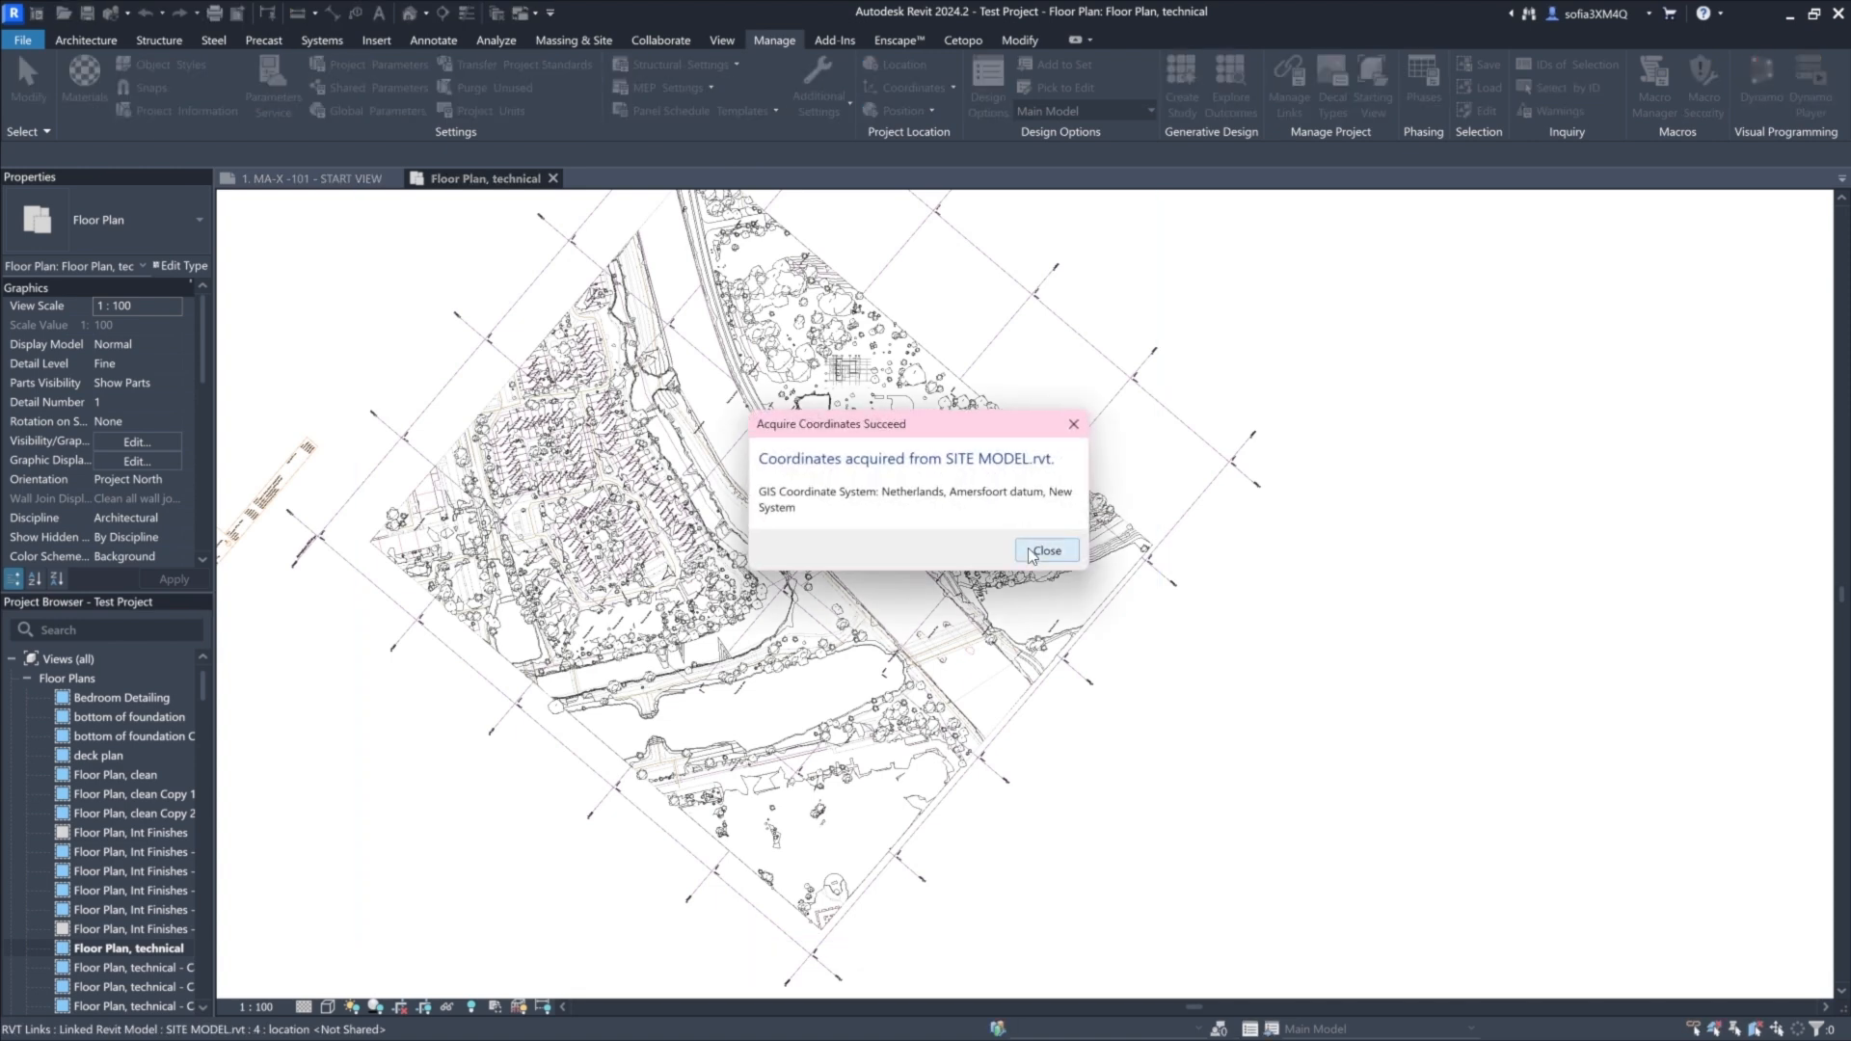
pyautogui.click(1047, 550)
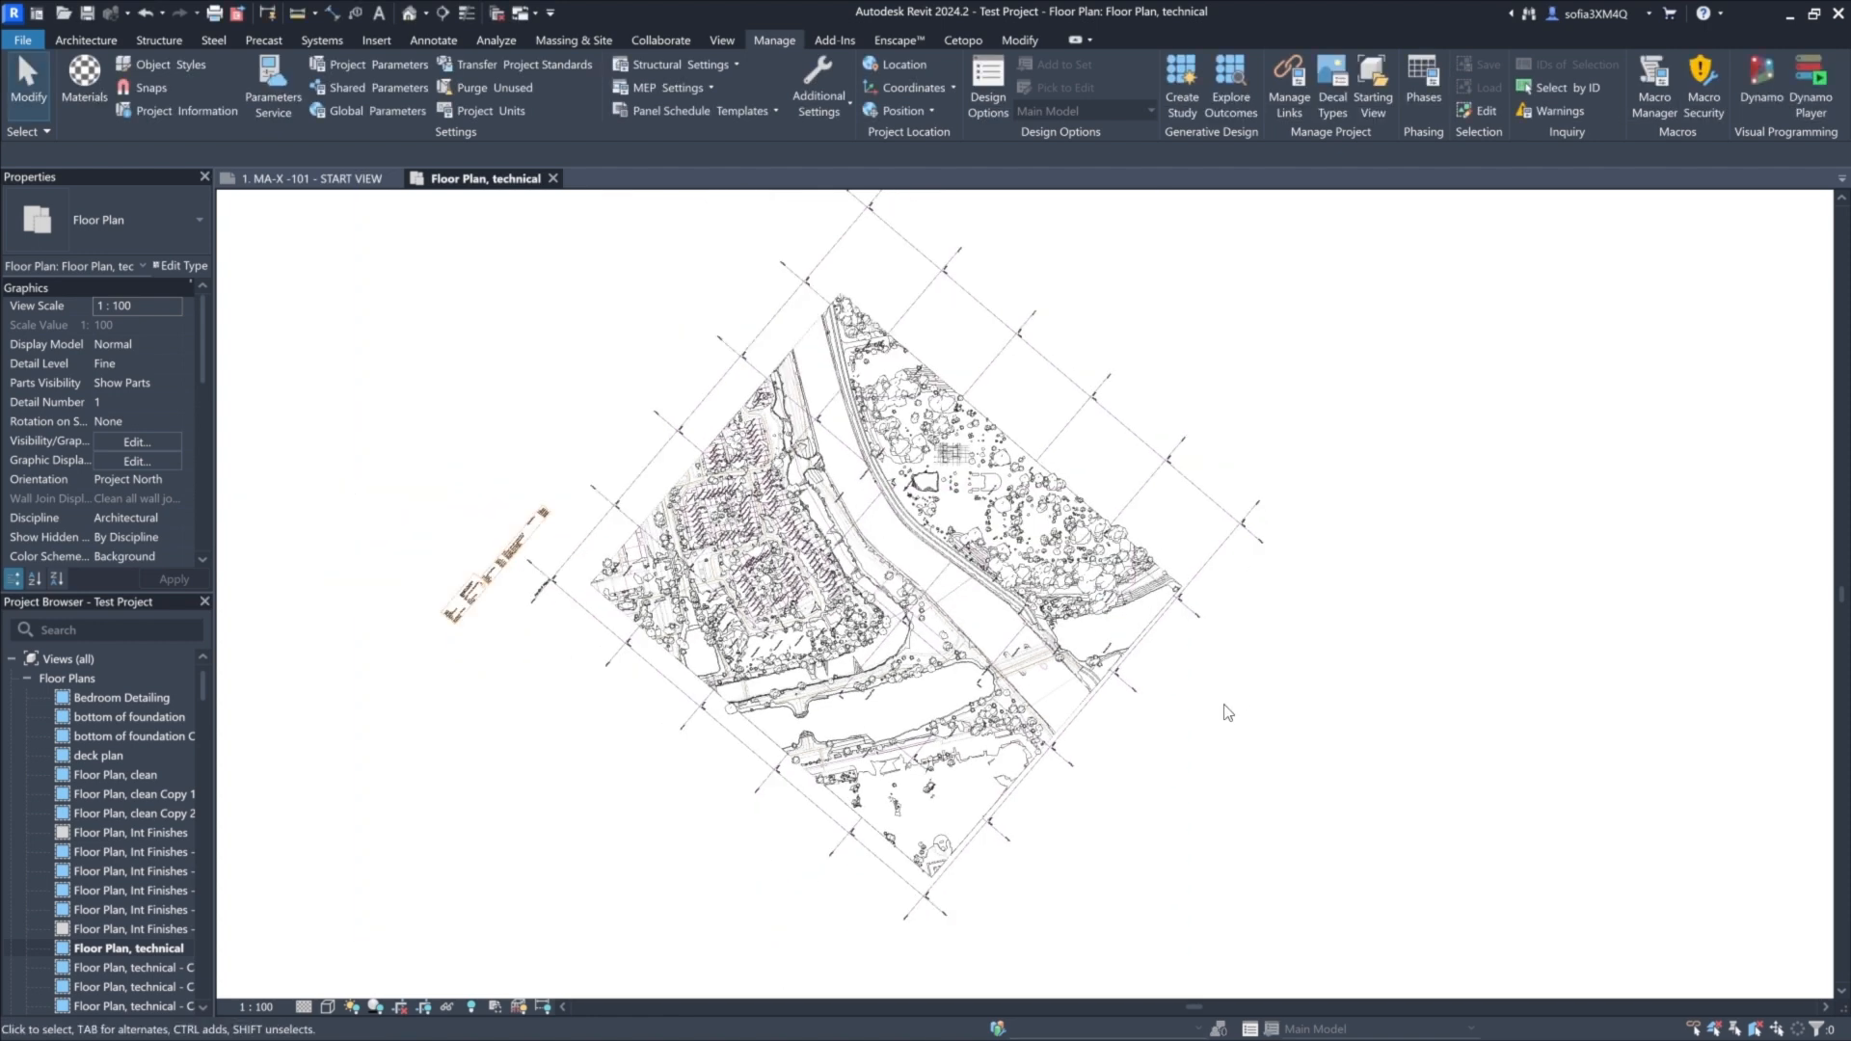
# Remove the SITE MODEL.rvt link from the project through the link manager and confirm its removal.
pyautogui.click(363, 36)
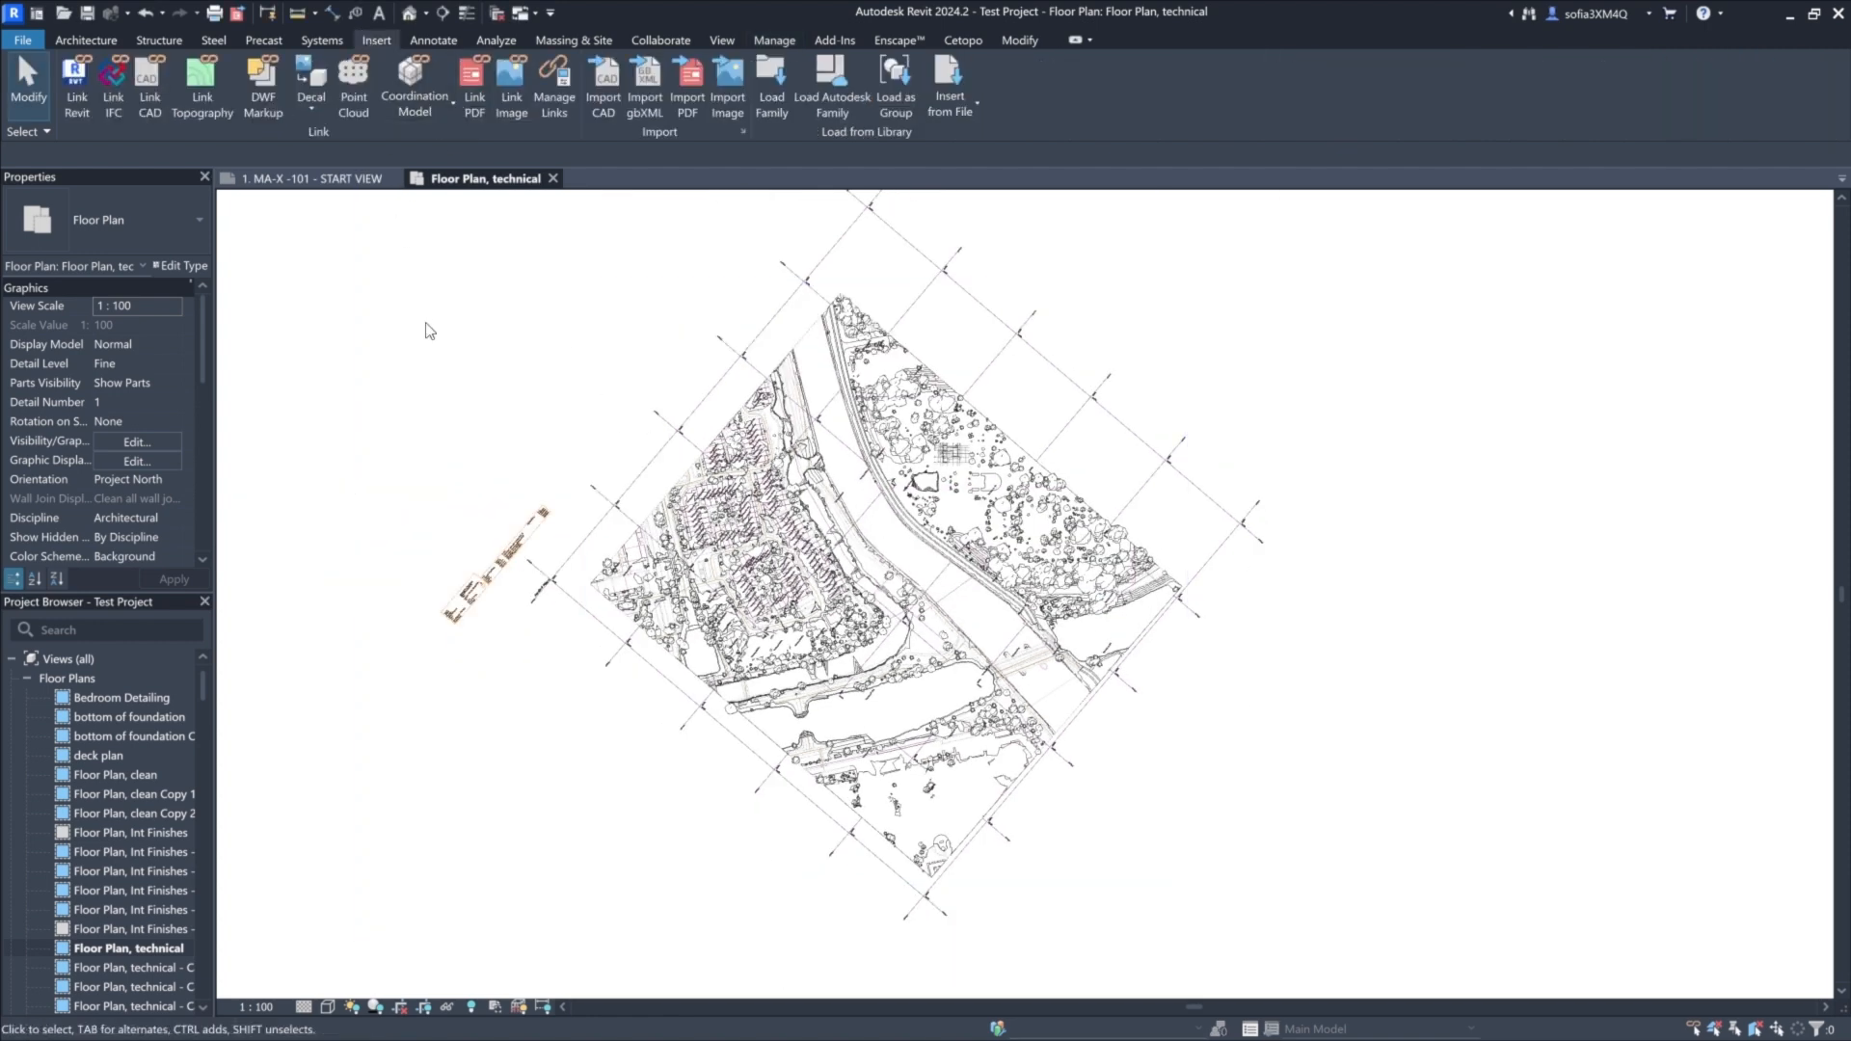
pyautogui.click(566, 118)
pyautogui.click(474, 334)
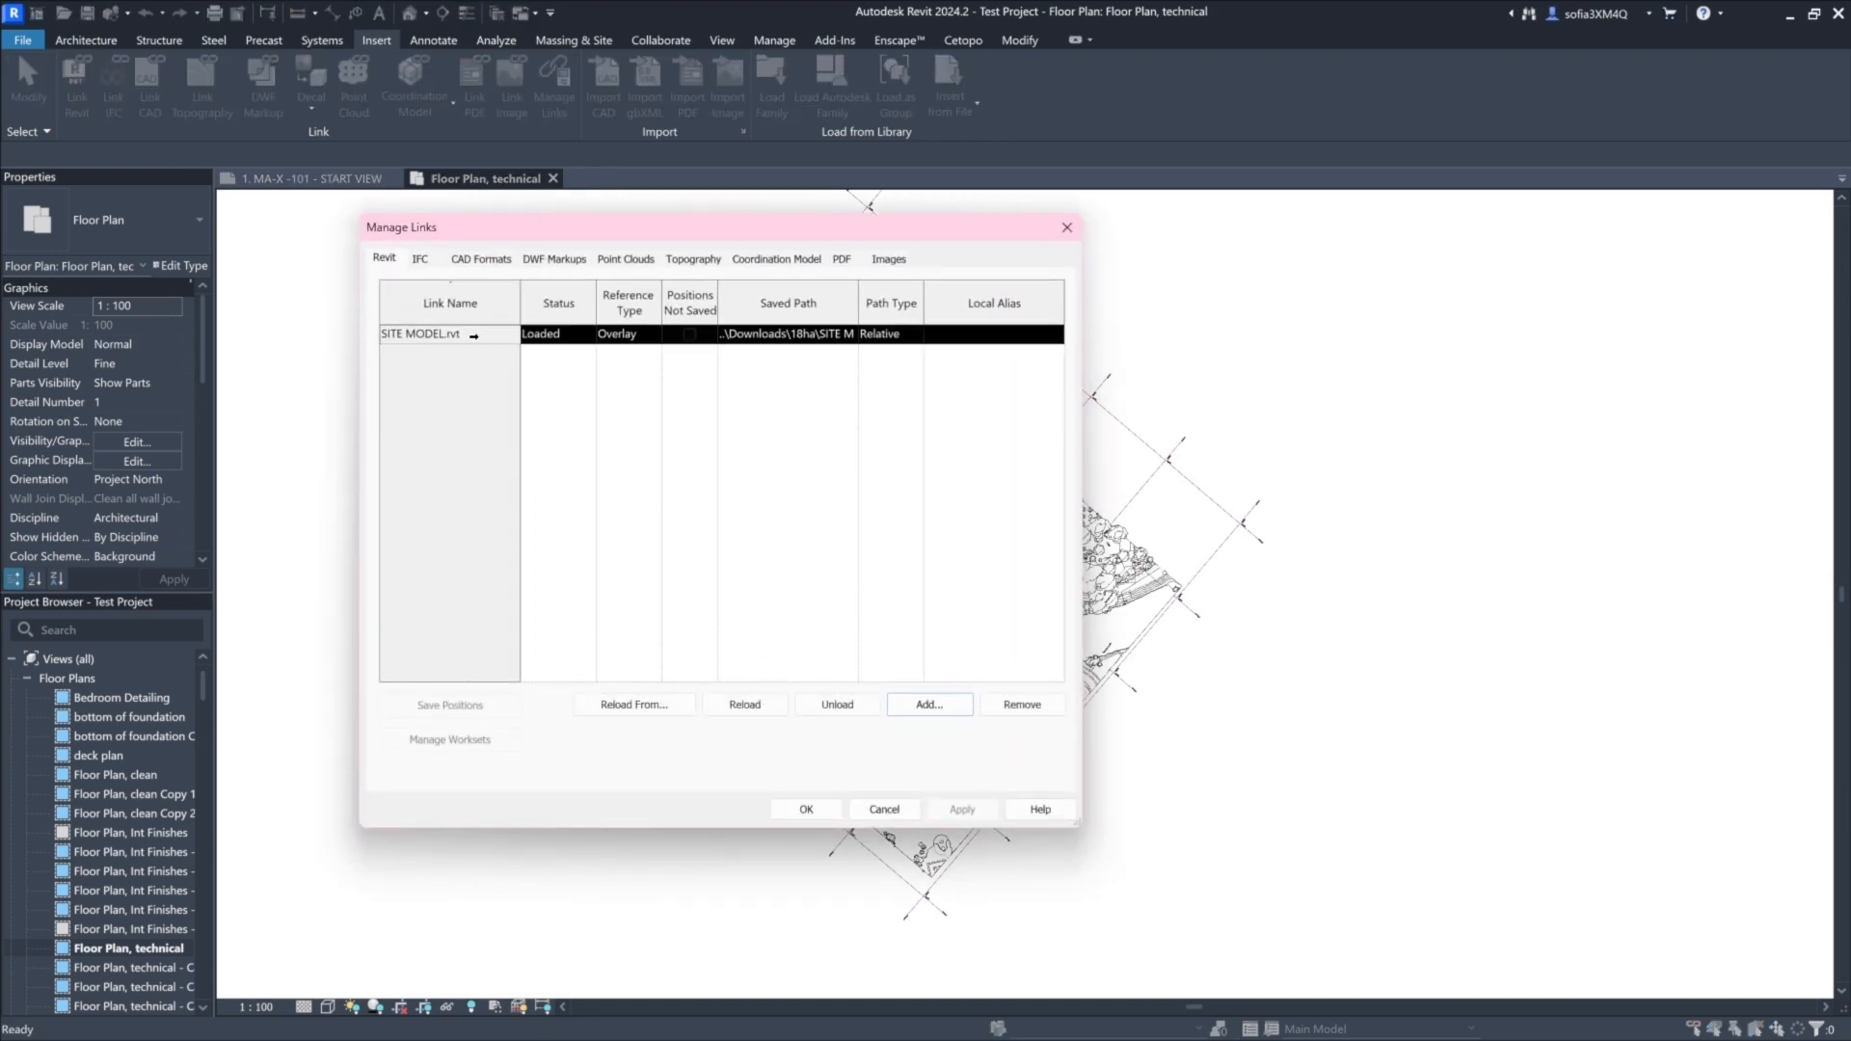
pyautogui.click(1016, 713)
pyautogui.click(969, 562)
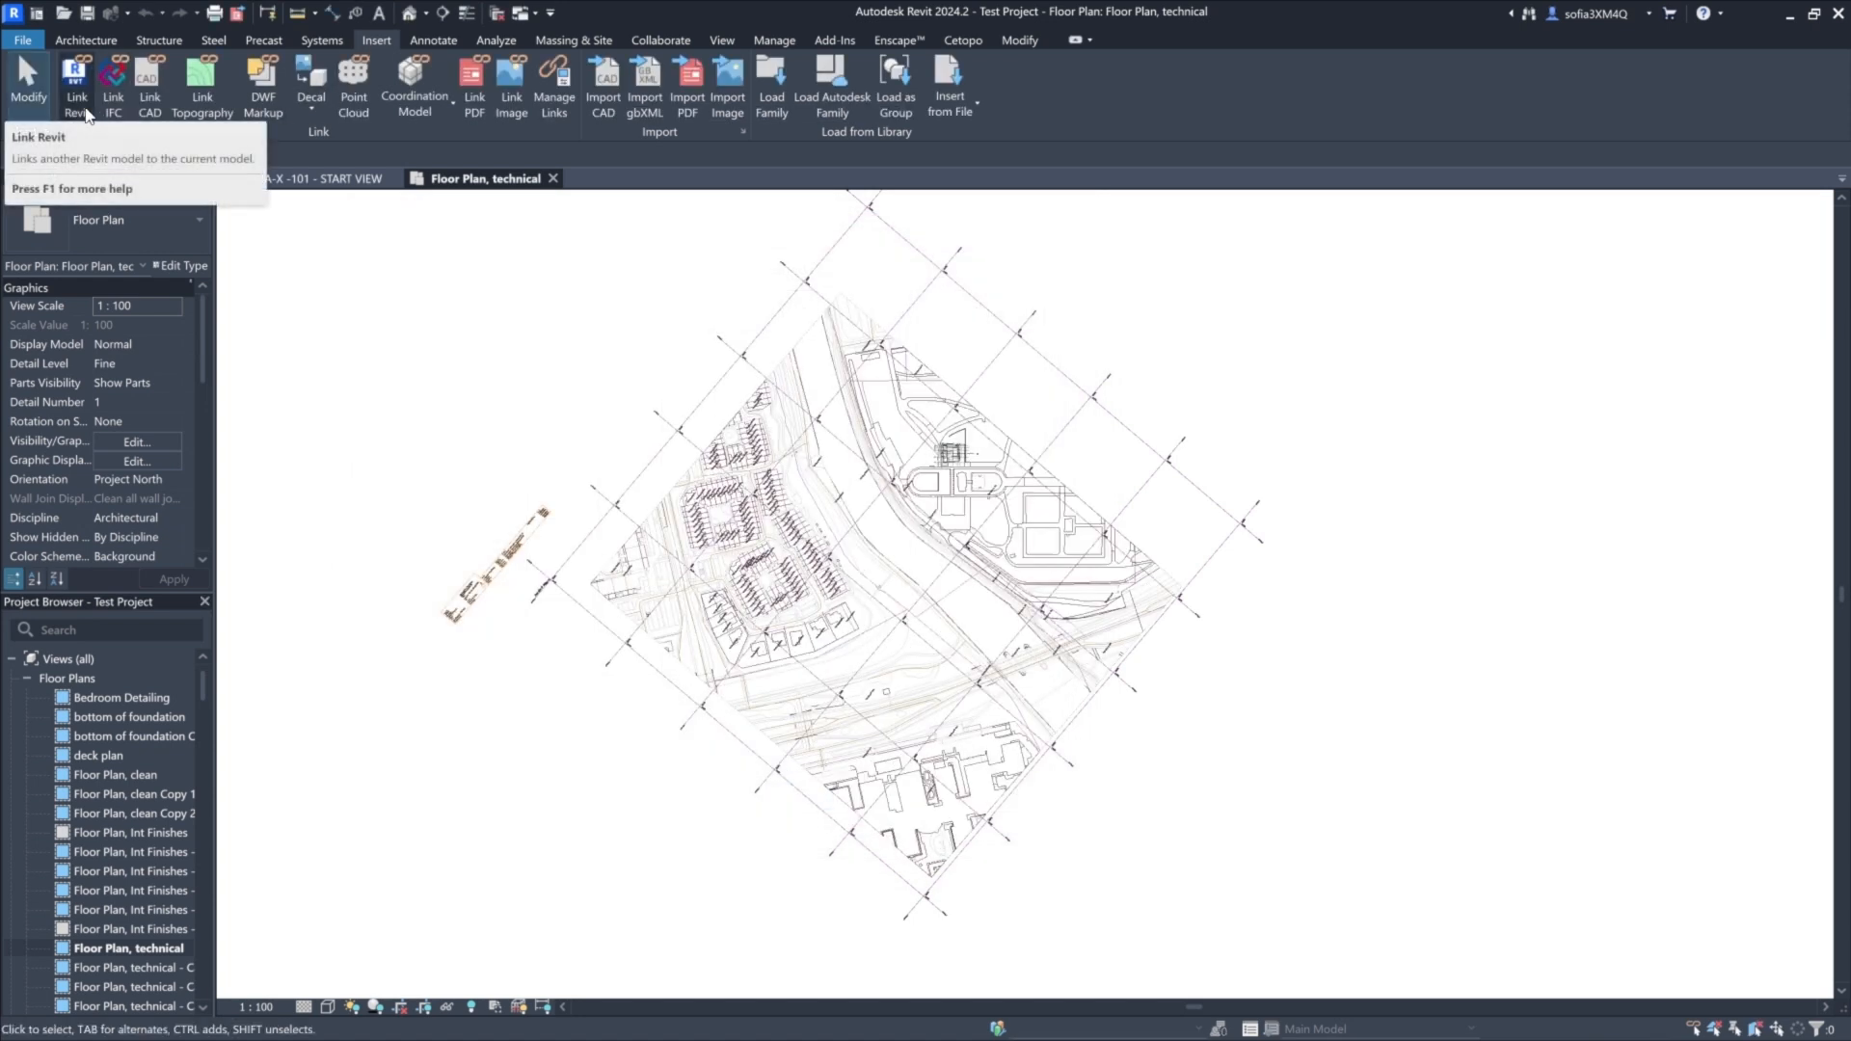
# Link SITE MODEL.rvt from the 18ha folder again with Auto - By Shared Coordinates positioning.
pyautogui.click(86, 114)
pyautogui.click(592, 339)
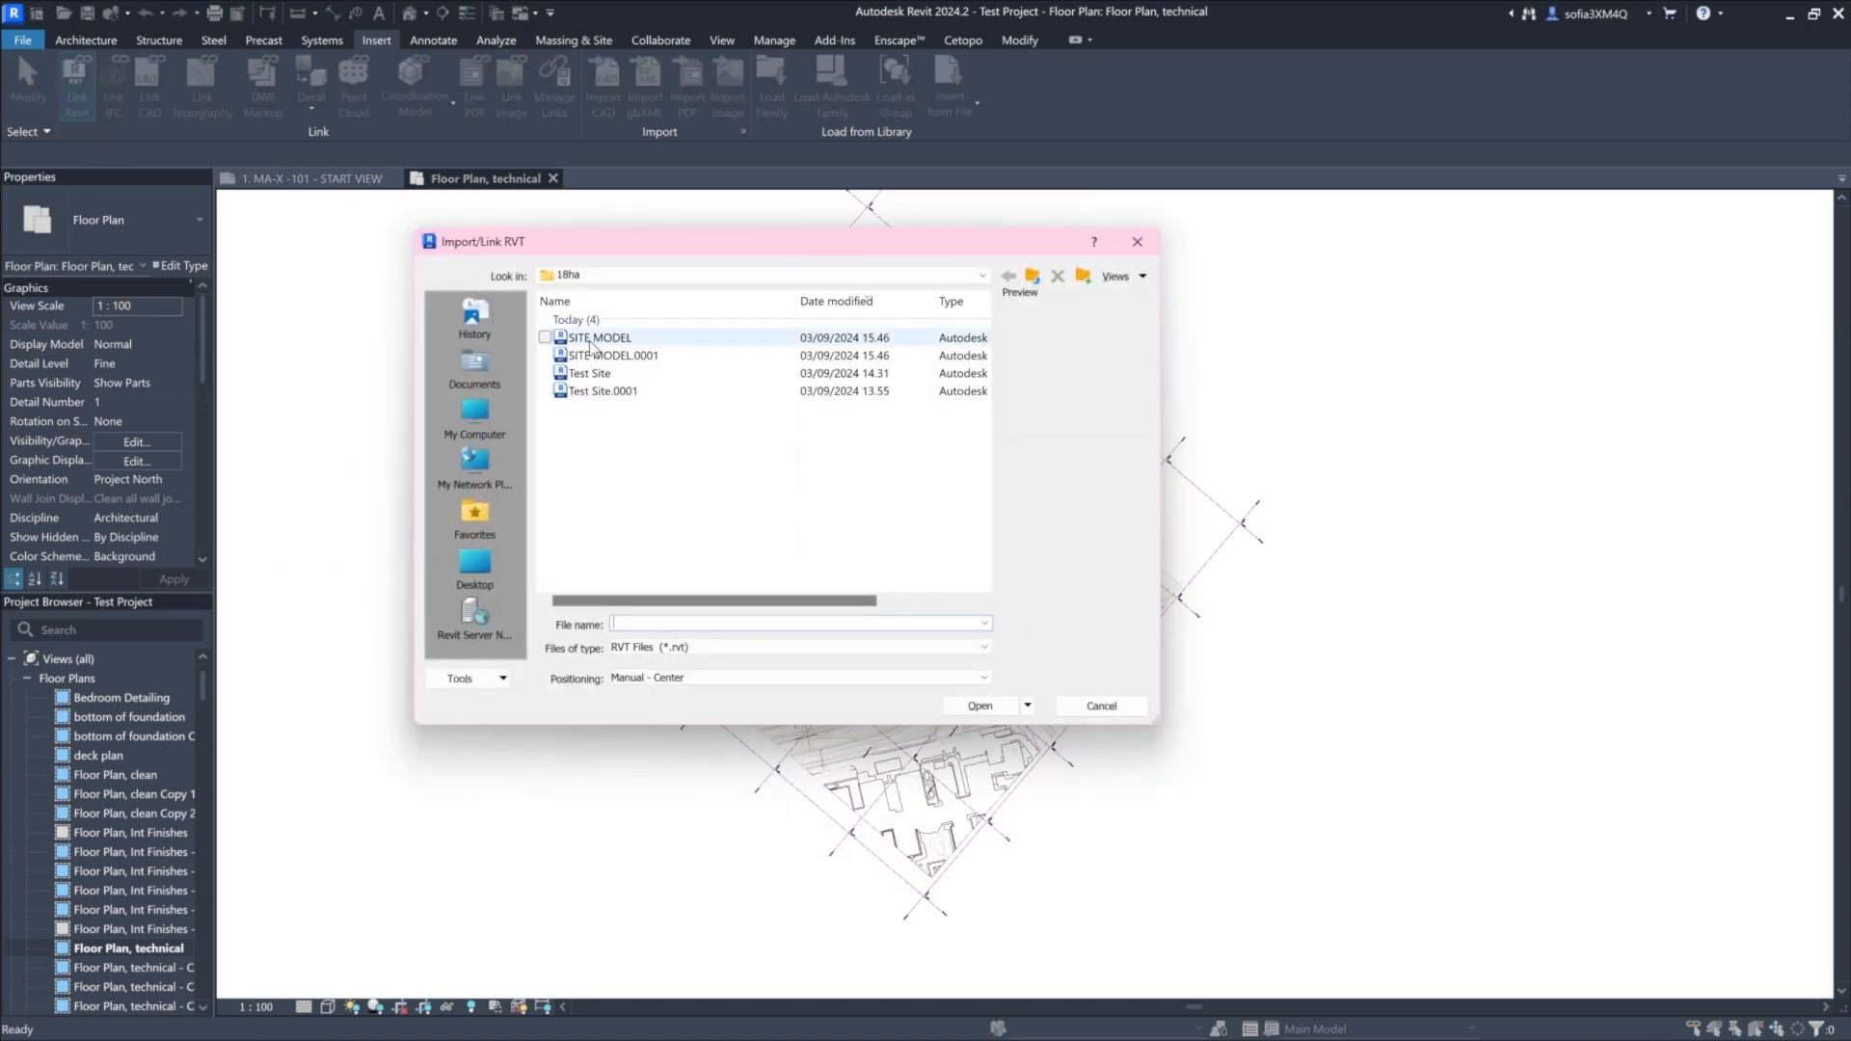
pyautogui.click(675, 680)
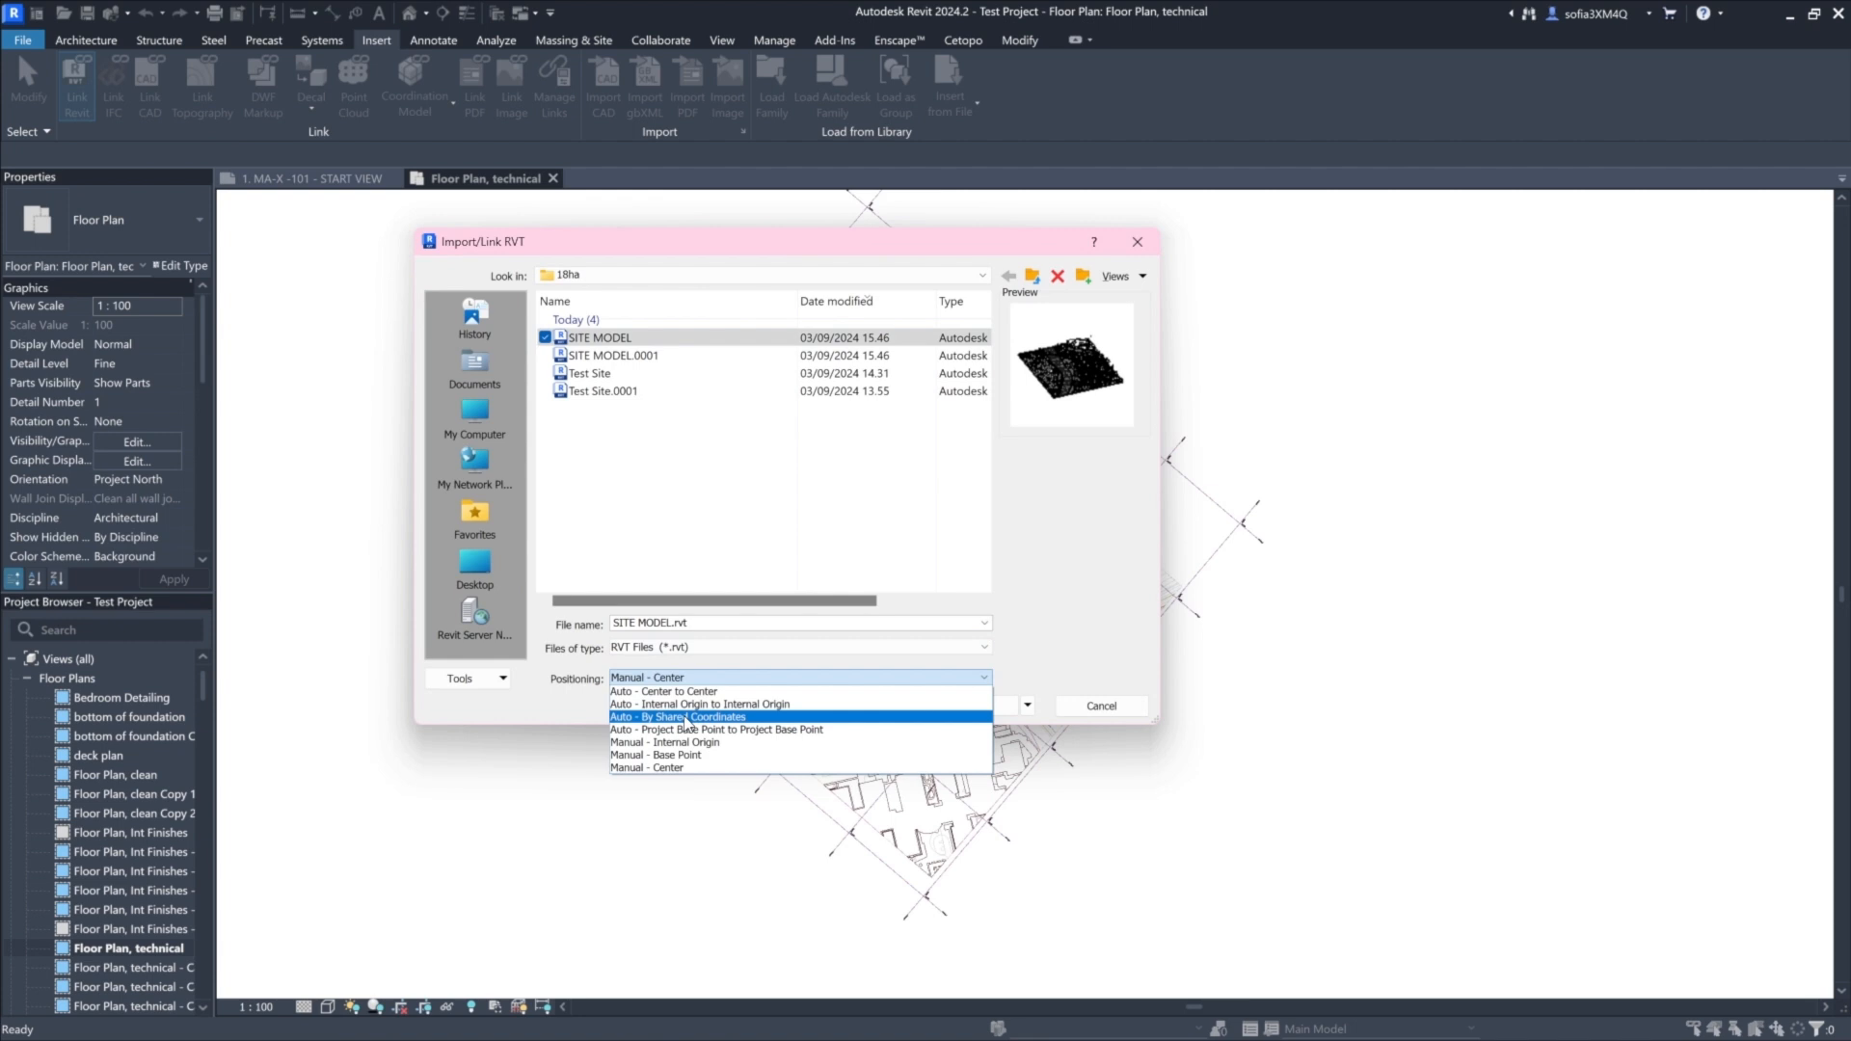
pyautogui.click(750, 718)
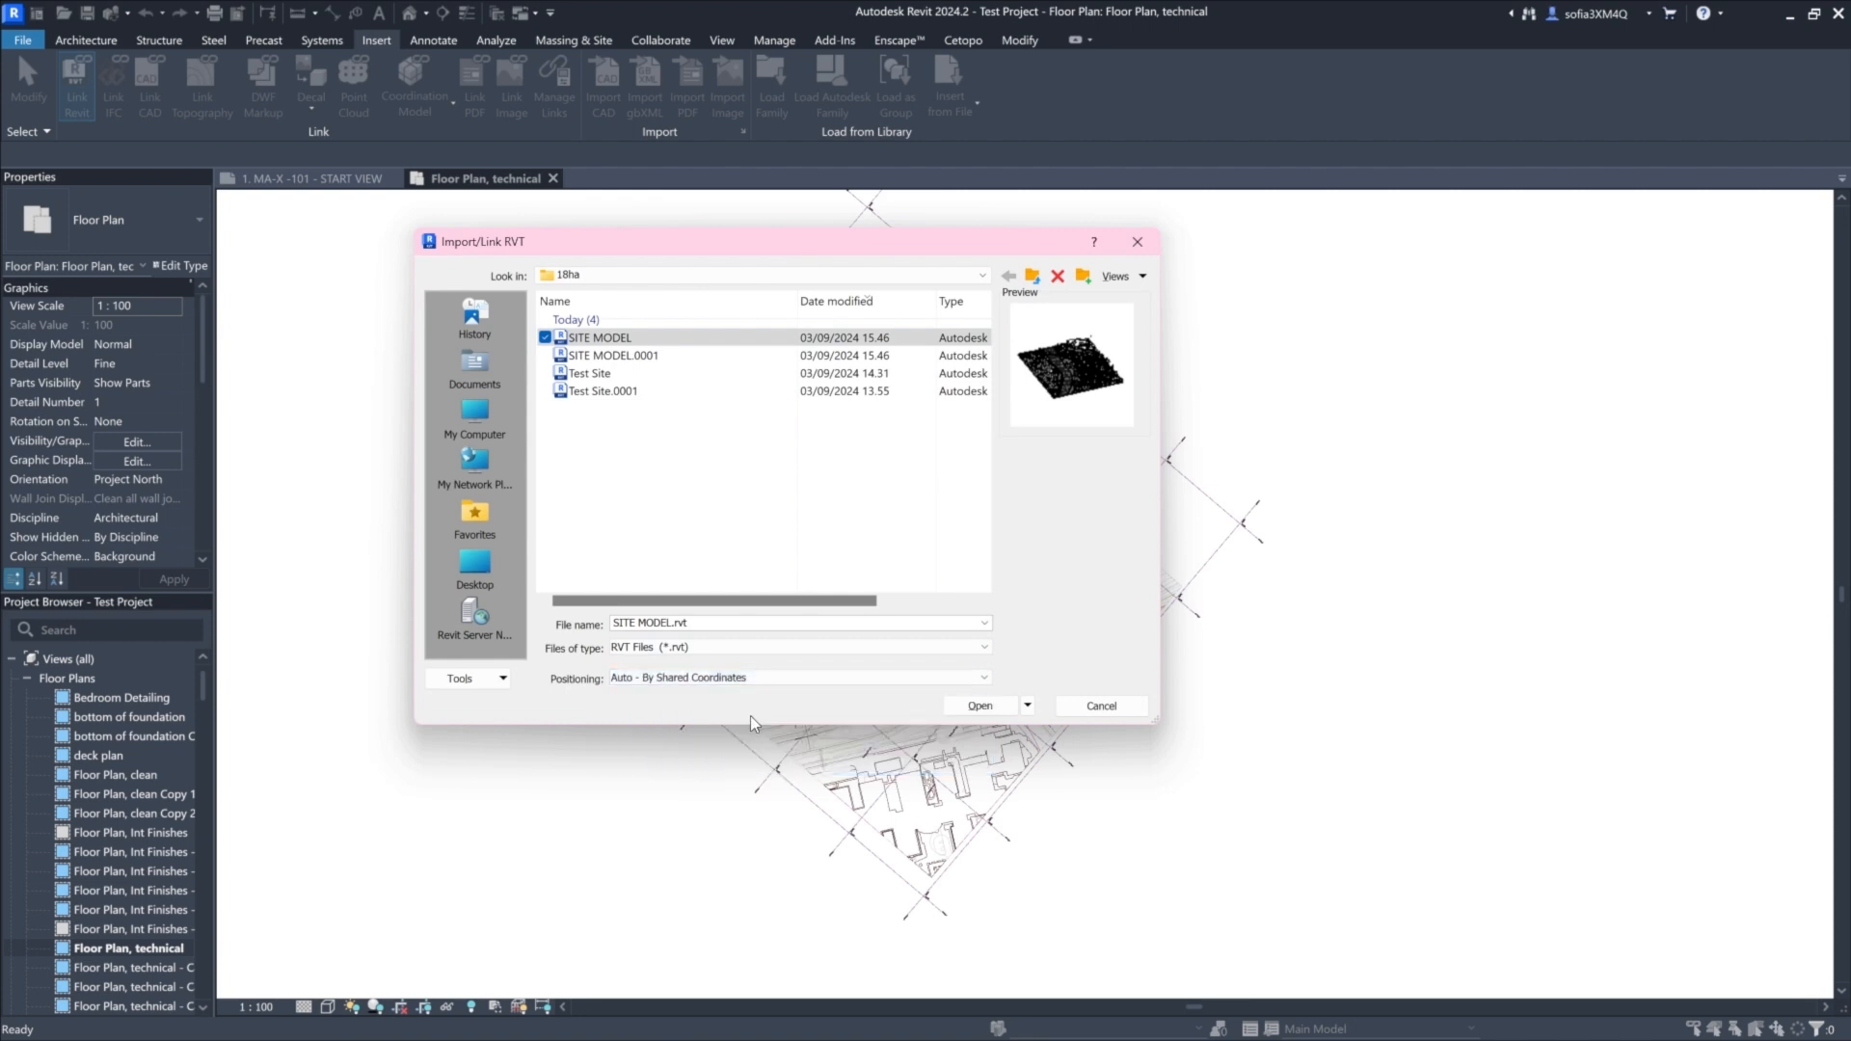
pyautogui.click(963, 709)
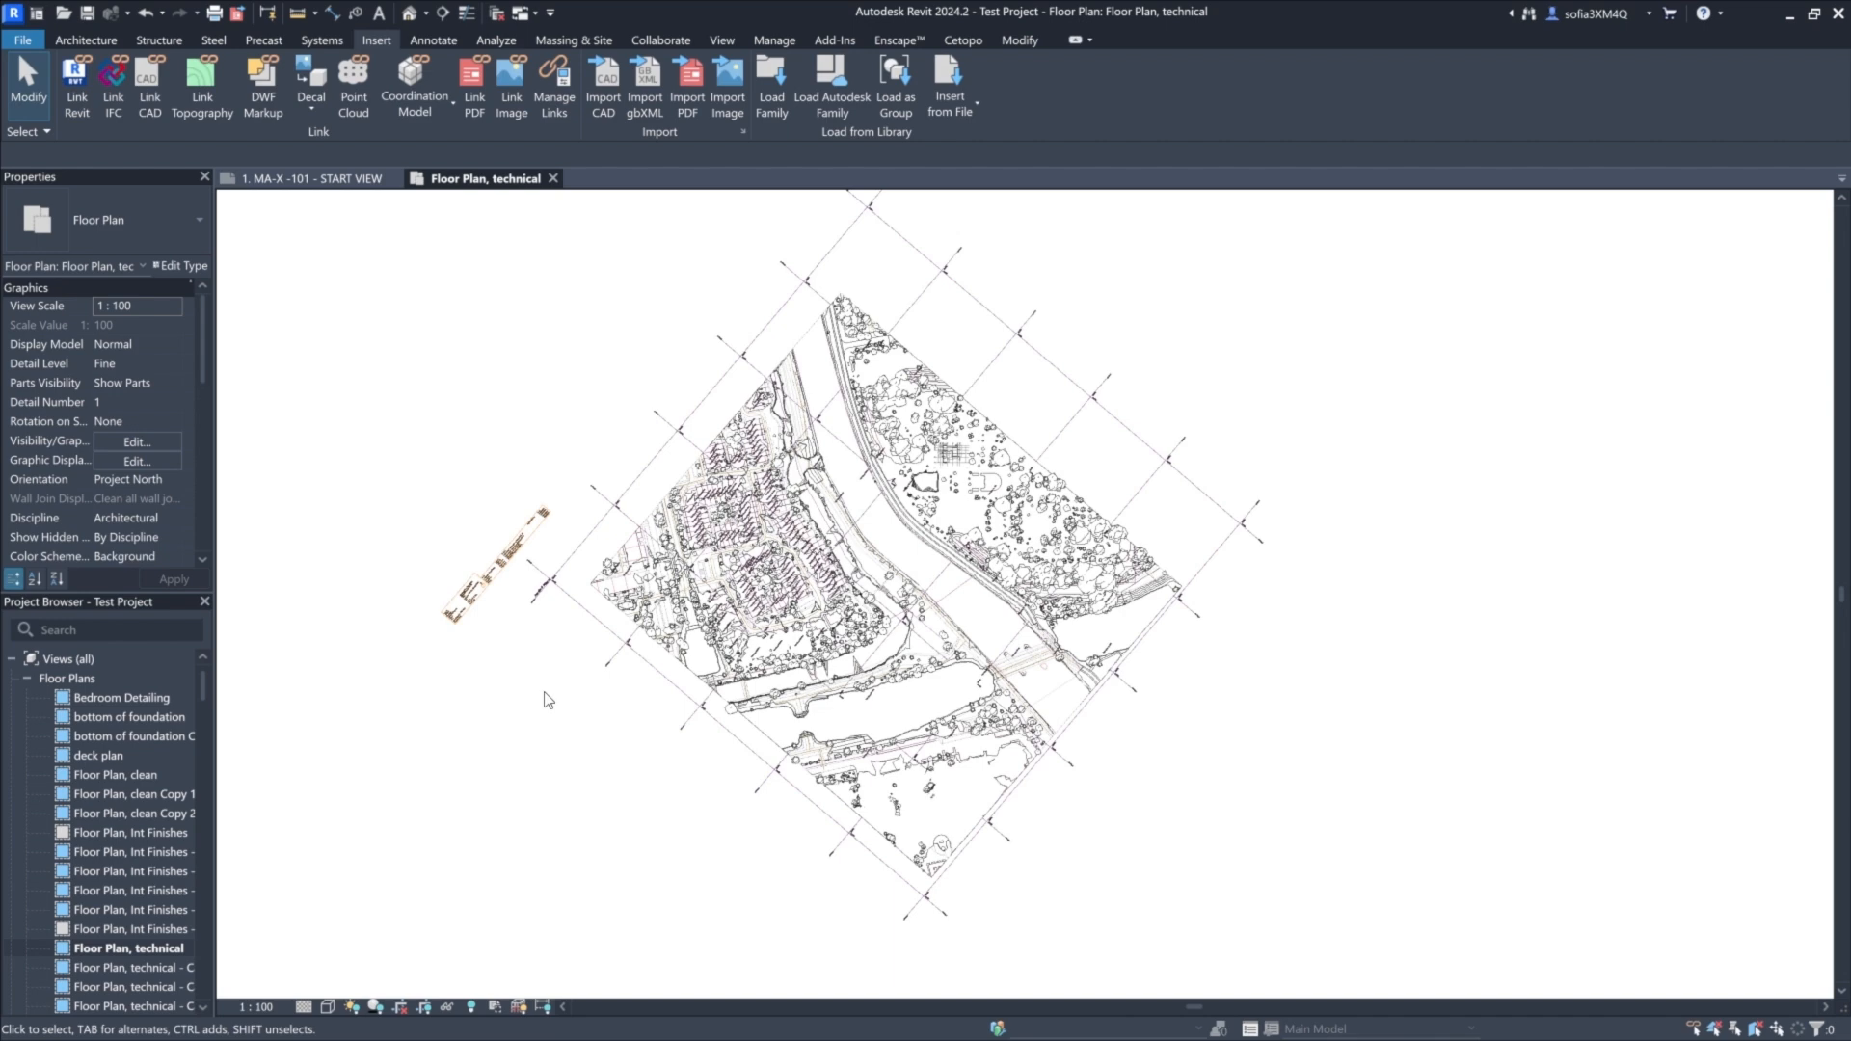
# Open the default 3D view and examine how the building sits within the linked site model.
pyautogui.click(409, 12)
pyautogui.keyDown('shift'); pyautogui.moveTo(1388, 653); pyautogui.dragTo(1068, 723, button='middle'); pyautogui.keyUp('shift')
pyautogui.scroll(4, 1041, 692)
pyautogui.scroll(6, 1041, 692)
pyautogui.scroll(-5, 1041, 815)
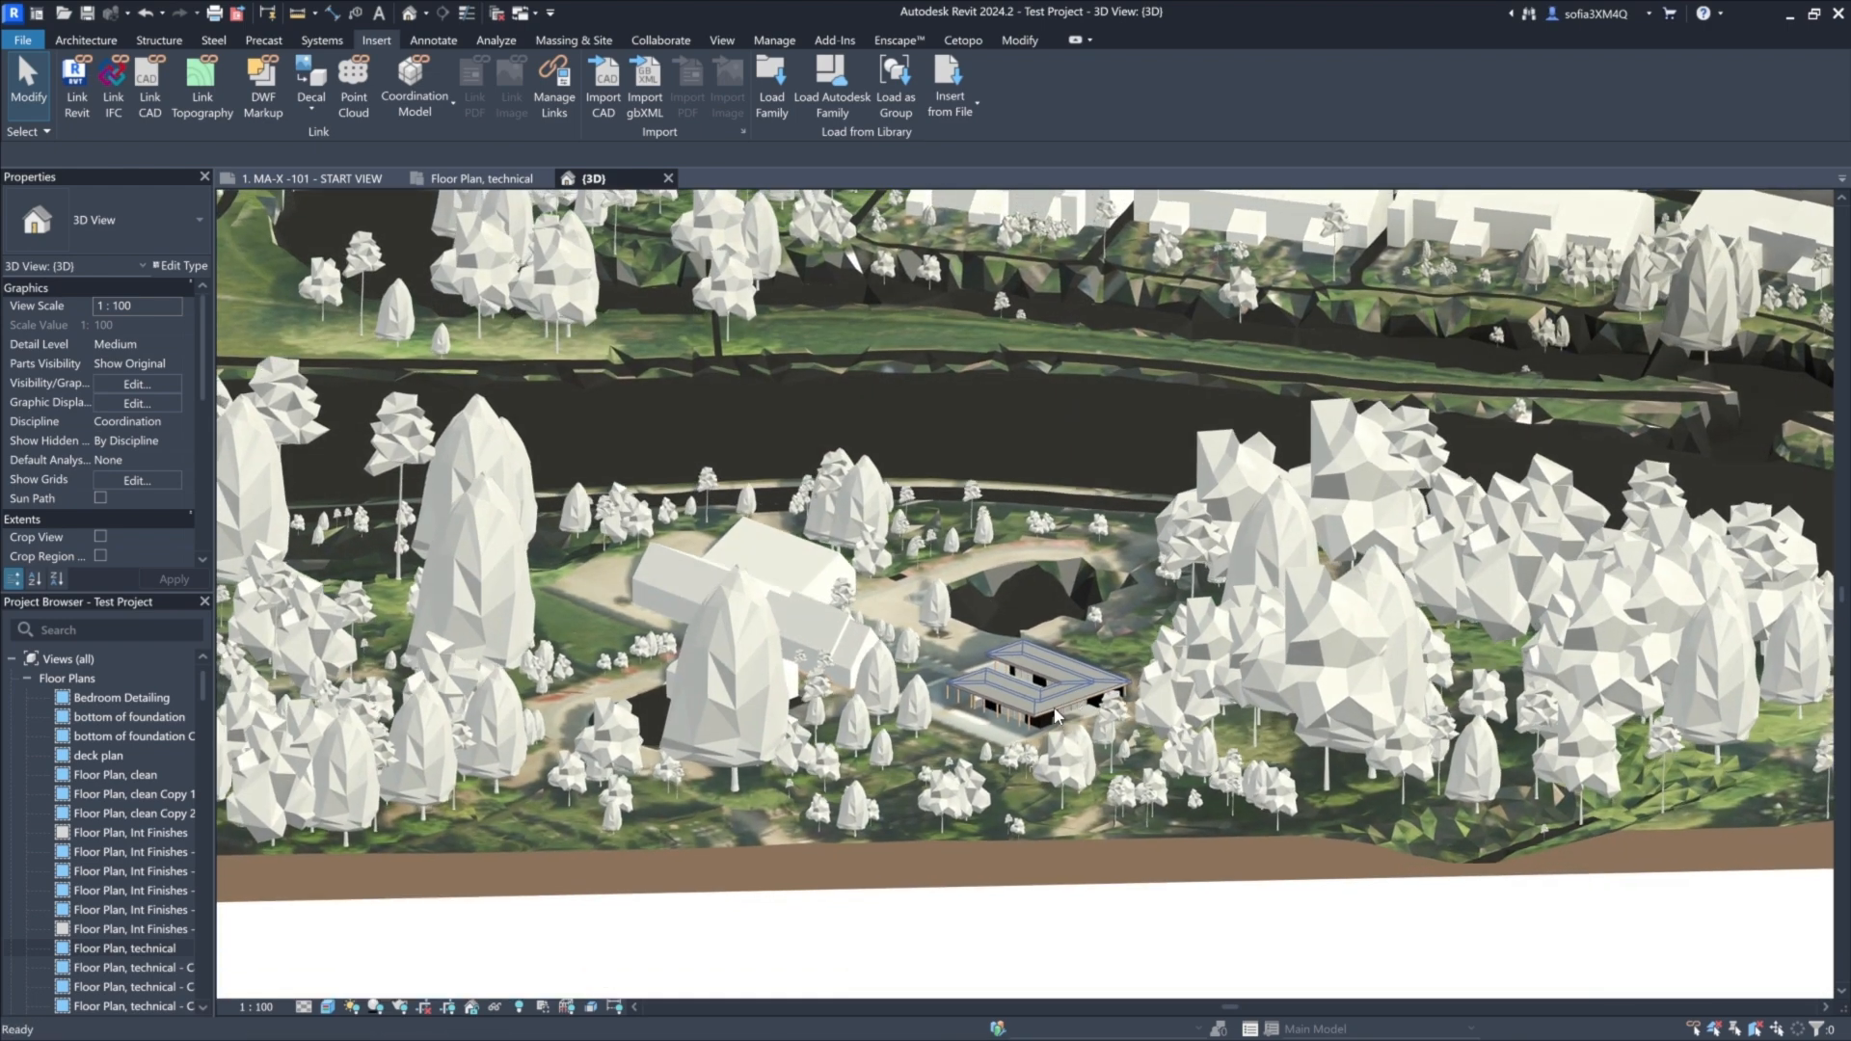